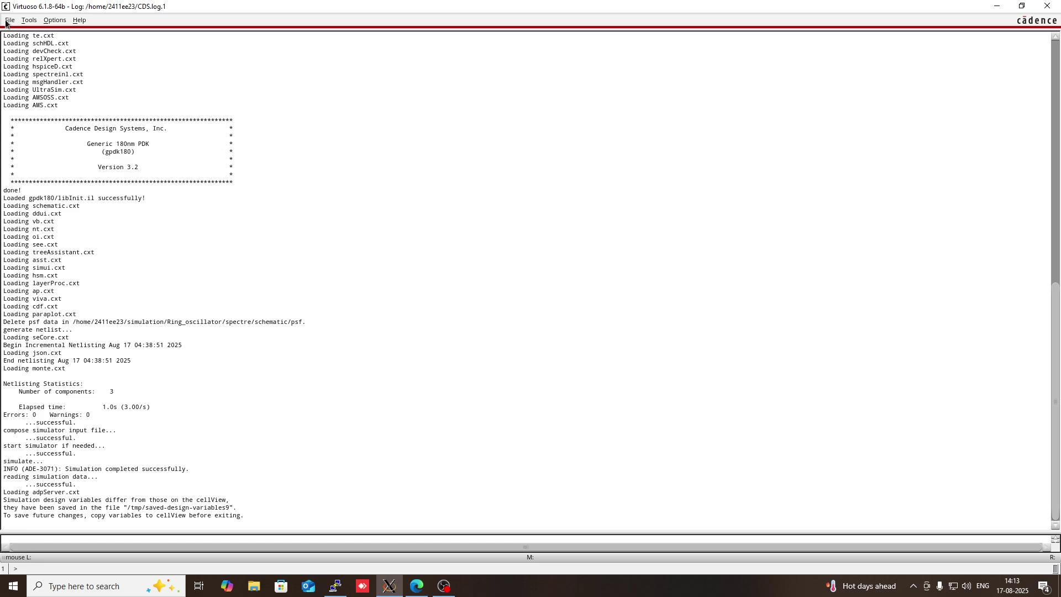
Create a schematic cellview named ring_osc in the CadenceTuT library and maximize its editor window
{"action": "left_click", "coordinate": [7, 21]}
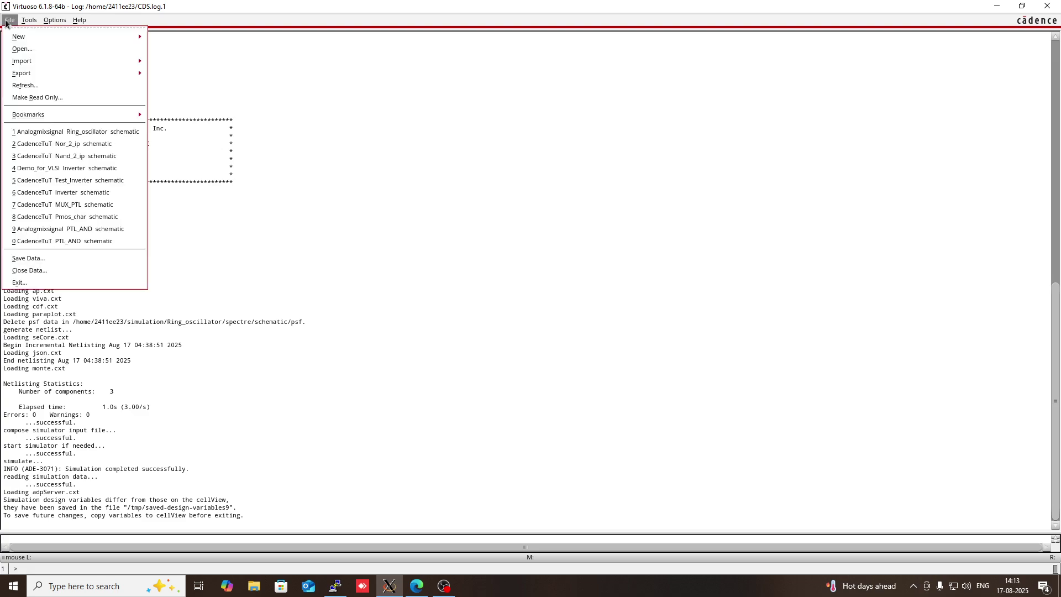
{"action": "mouse_move", "coordinate": [11, 37]}
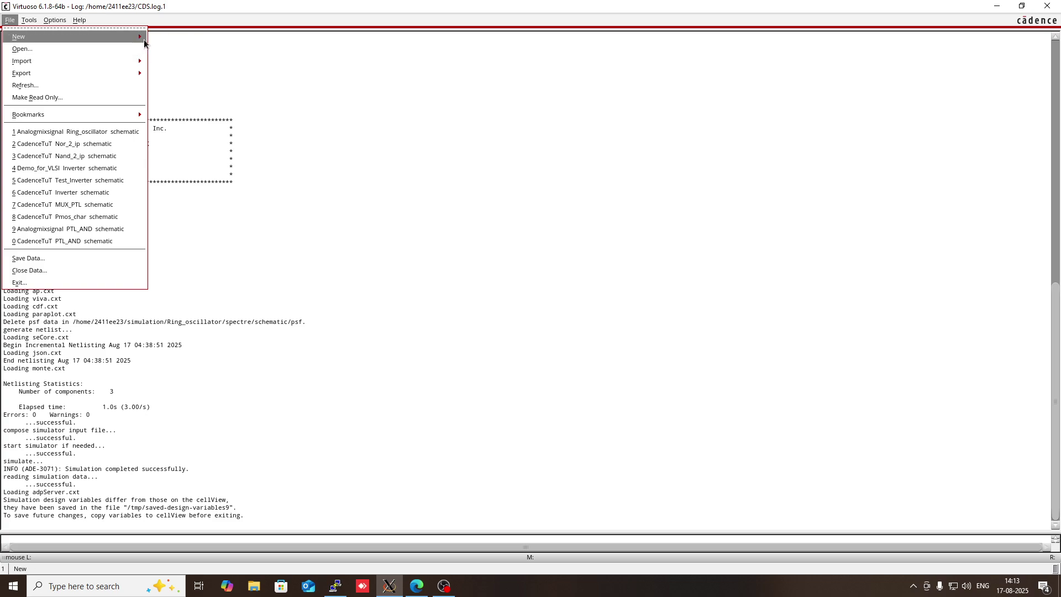
{"action": "left_click", "coordinate": [169, 53]}
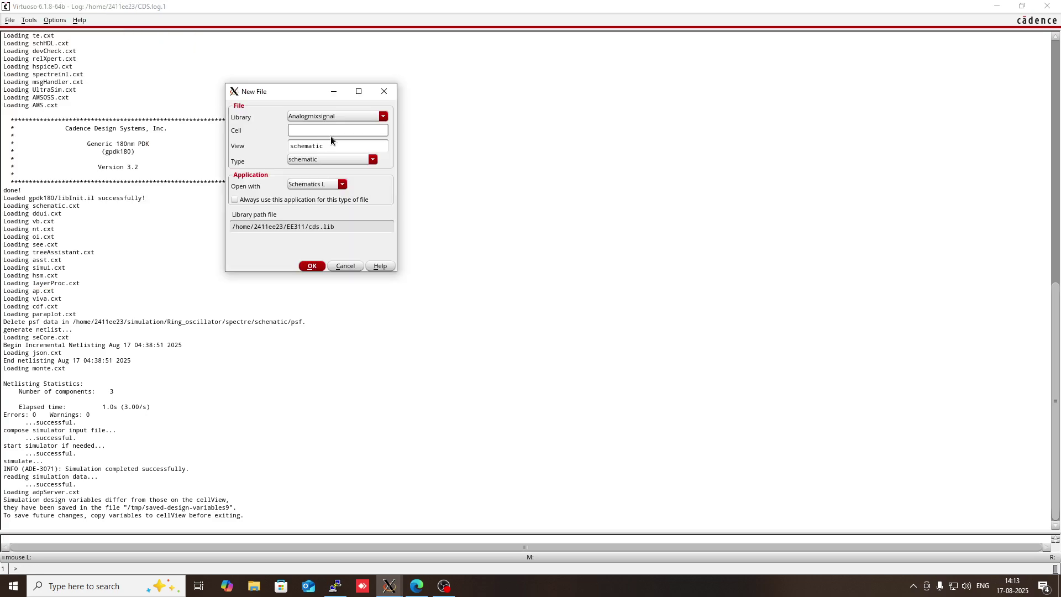
{"action": "left_click", "coordinate": [359, 116]}
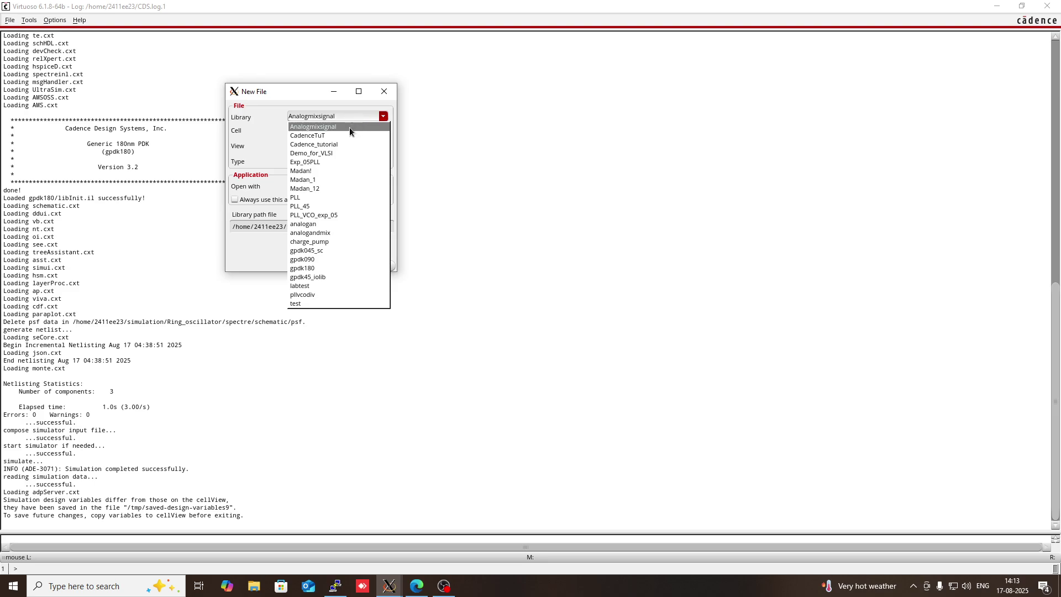
{"action": "left_click", "coordinate": [344, 136]}
{"action": "left_click", "coordinate": [325, 130]}
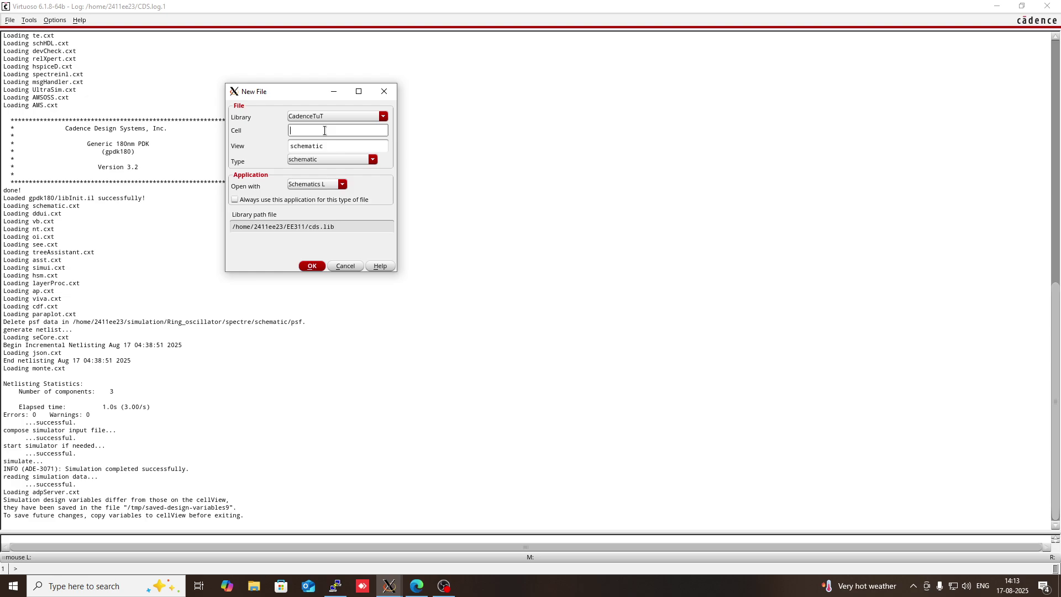
{"action": "type", "text": "%stage"}
{"action": "key", "text": "BackSpace"}
{"action": "key", "text": "BackSpace"}
{"action": "key", "text": "BackSpace"}
{"action": "key", "text": "BackSpace"}
{"action": "type", "text": "ring"}
{"action": "left_click", "coordinate": [309, 266]}
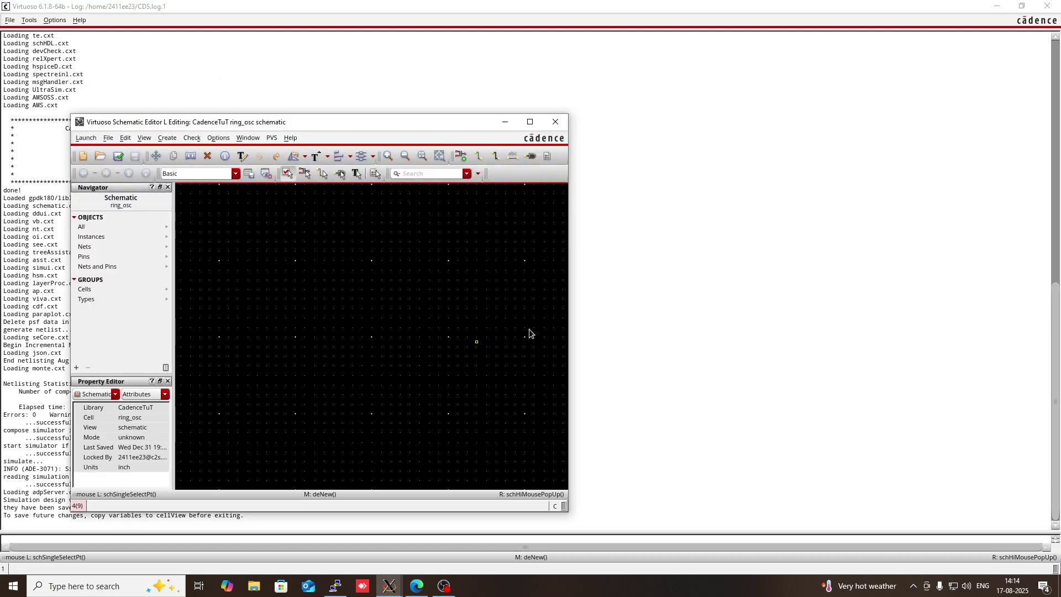
{"action": "left_click", "coordinate": [531, 125]}
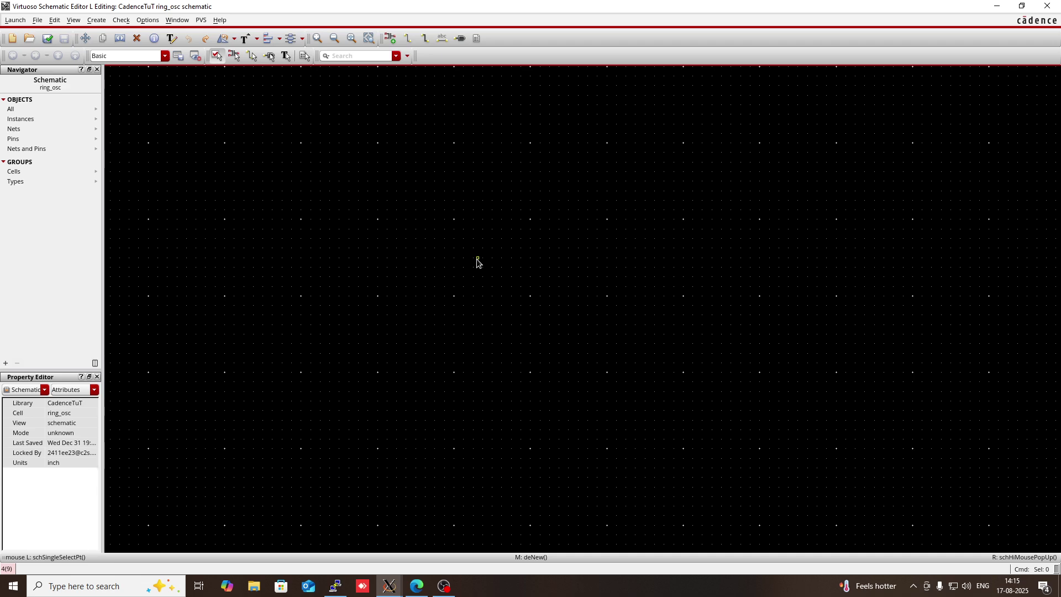
Place five Inverter symbols from the CadenceTuT library in one evenly spaced horizontal row
{"action": "key", "text": "i"}
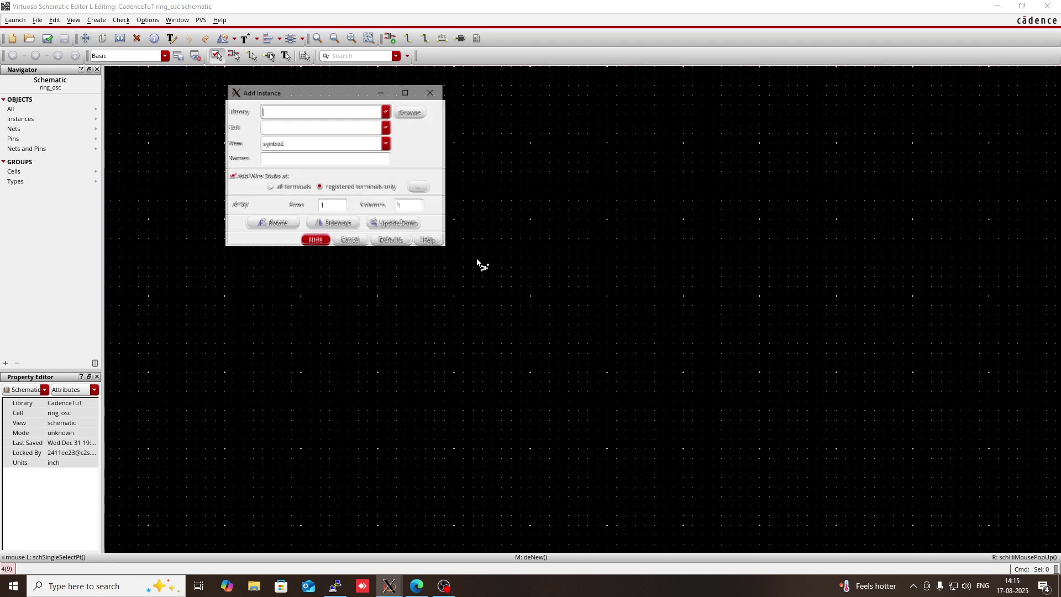
{"action": "left_click", "coordinate": [387, 112]}
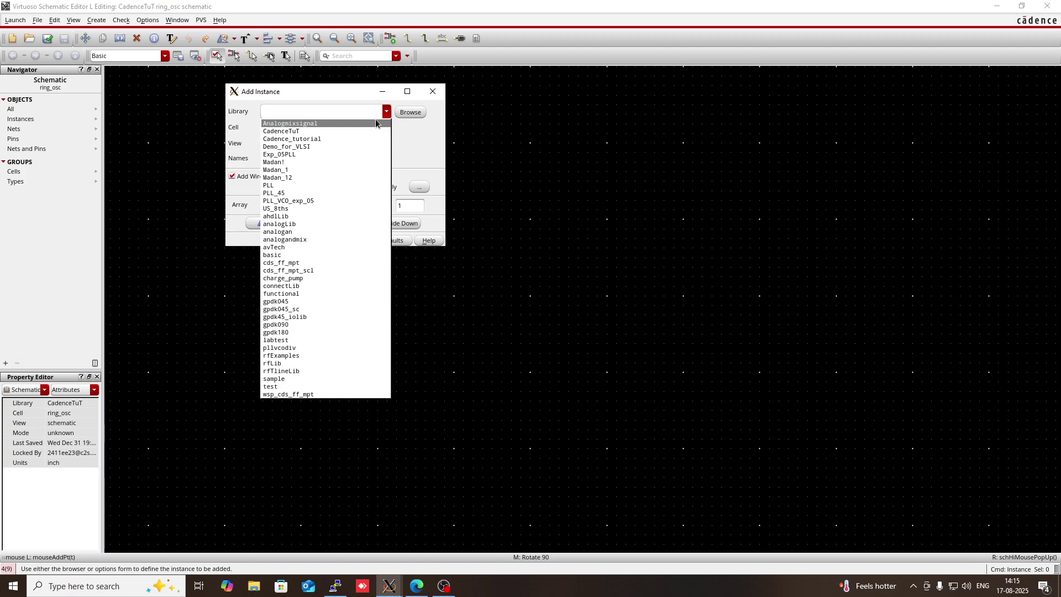
{"action": "left_click", "coordinate": [370, 131]}
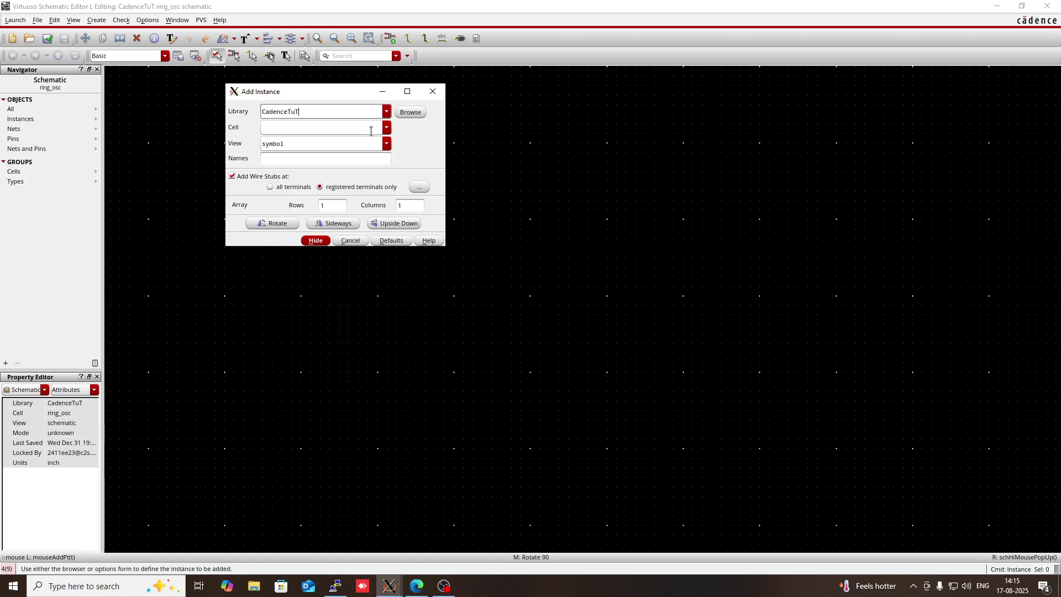
{"action": "left_click", "coordinate": [387, 127]}
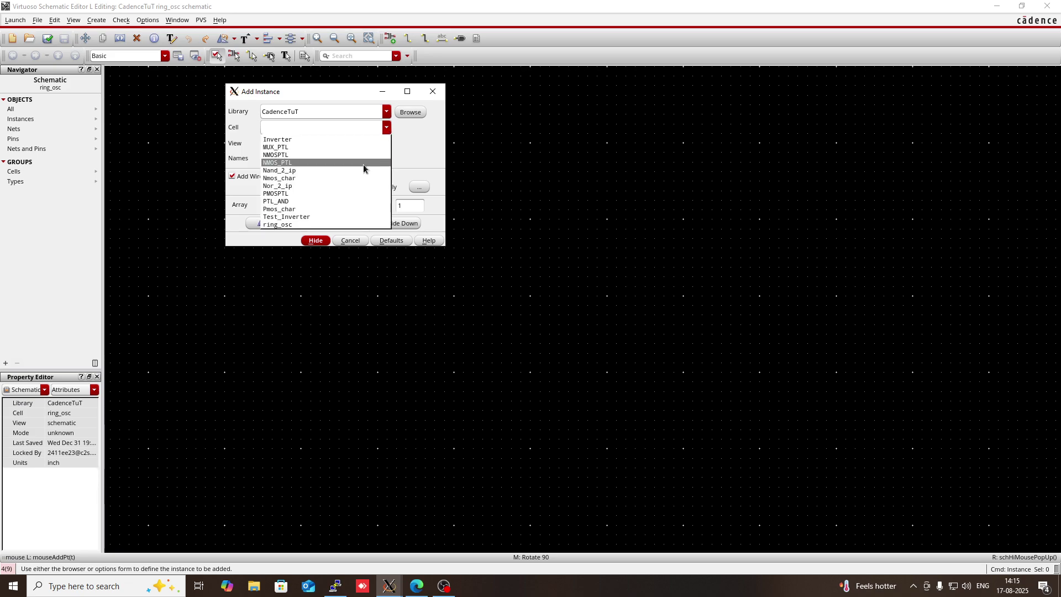
{"action": "left_click", "coordinate": [320, 142]}
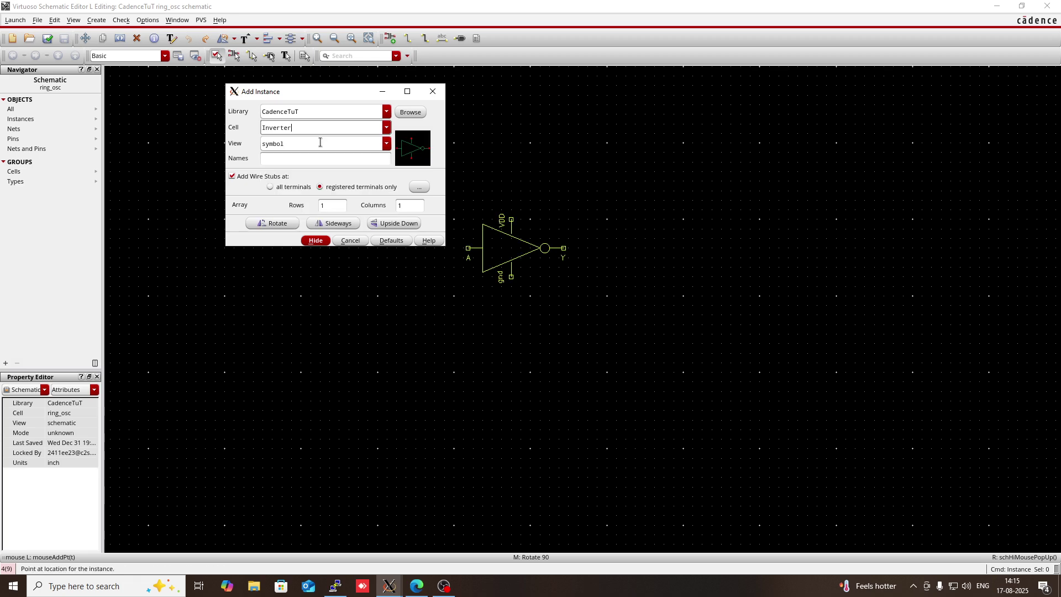
{"action": "left_click", "coordinate": [320, 240]}
{"action": "left_click", "coordinate": [326, 258]}
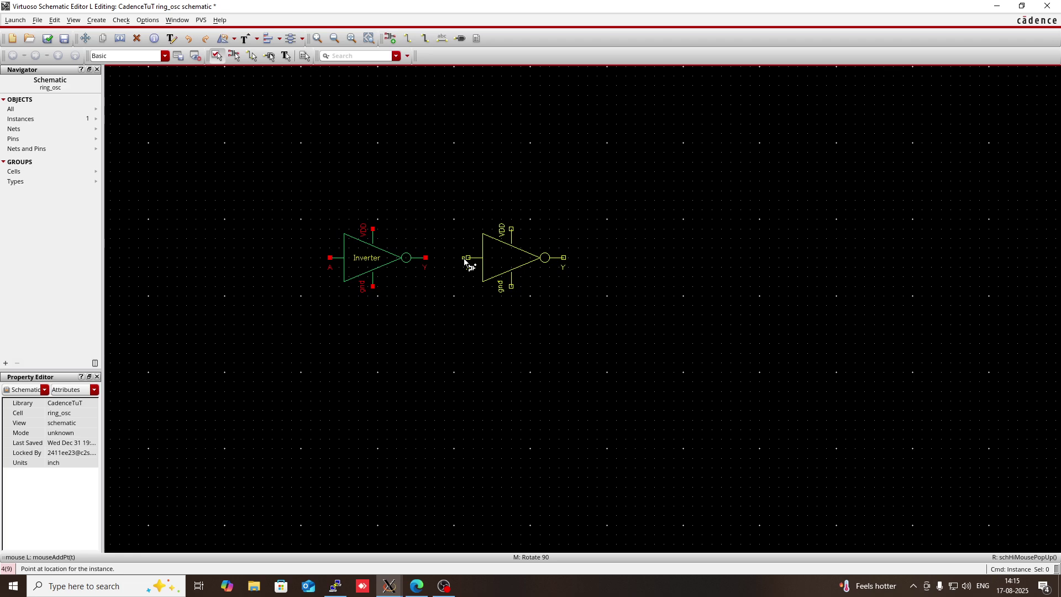
{"action": "left_click", "coordinate": [462, 258]}
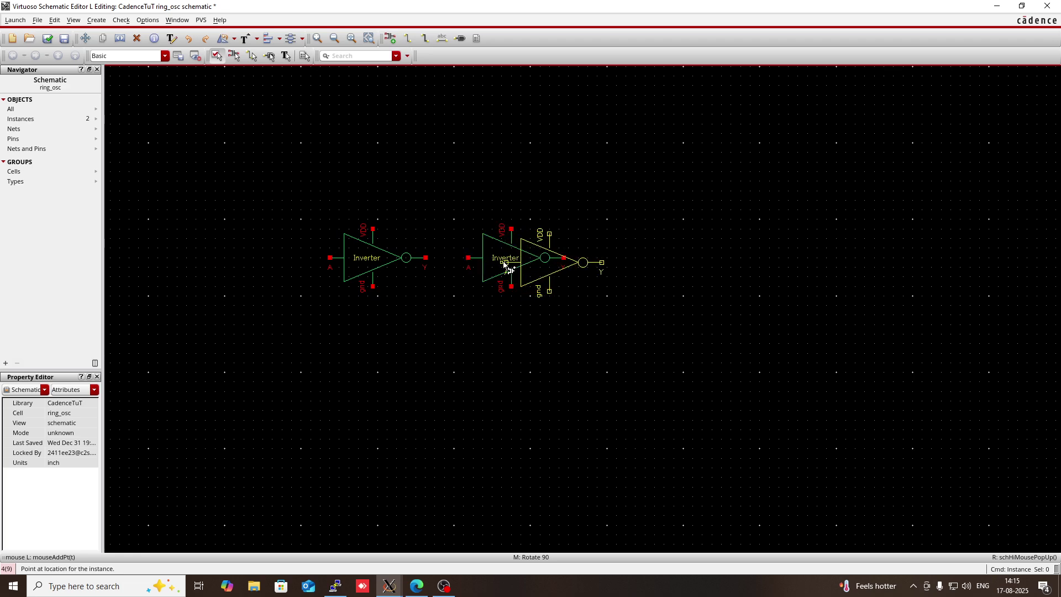
{"action": "left_click", "coordinate": [597, 258]}
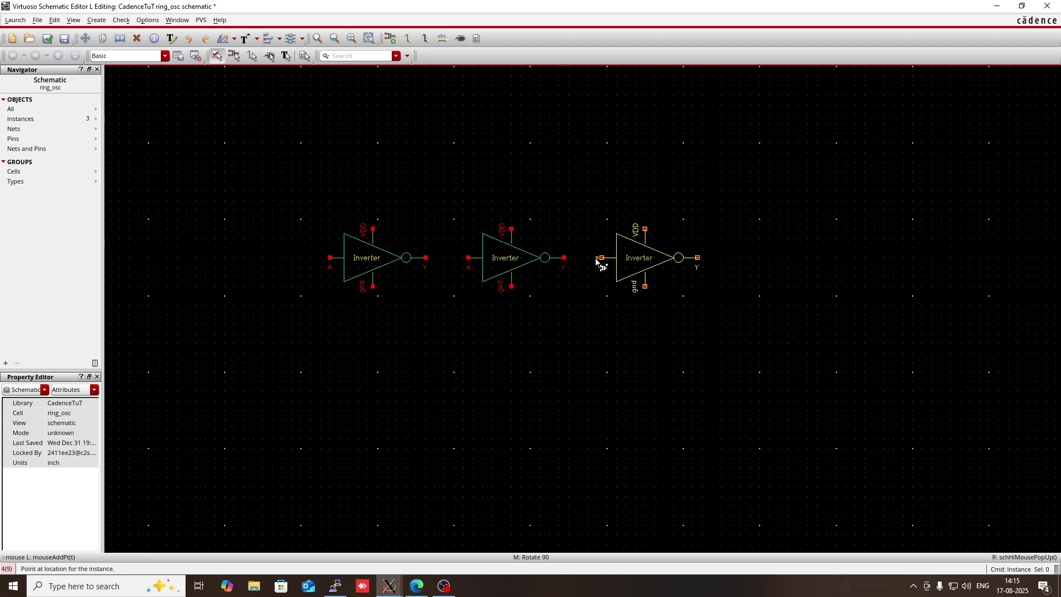
{"action": "left_click", "coordinate": [730, 258]}
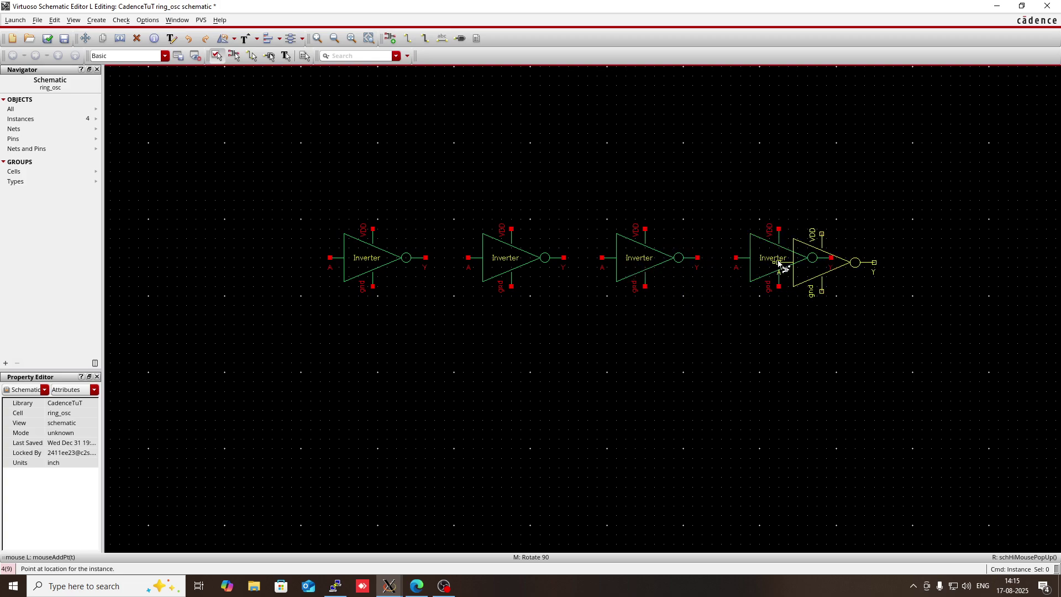
{"action": "left_click", "coordinate": [864, 257]}
{"action": "key", "text": "Escape"}
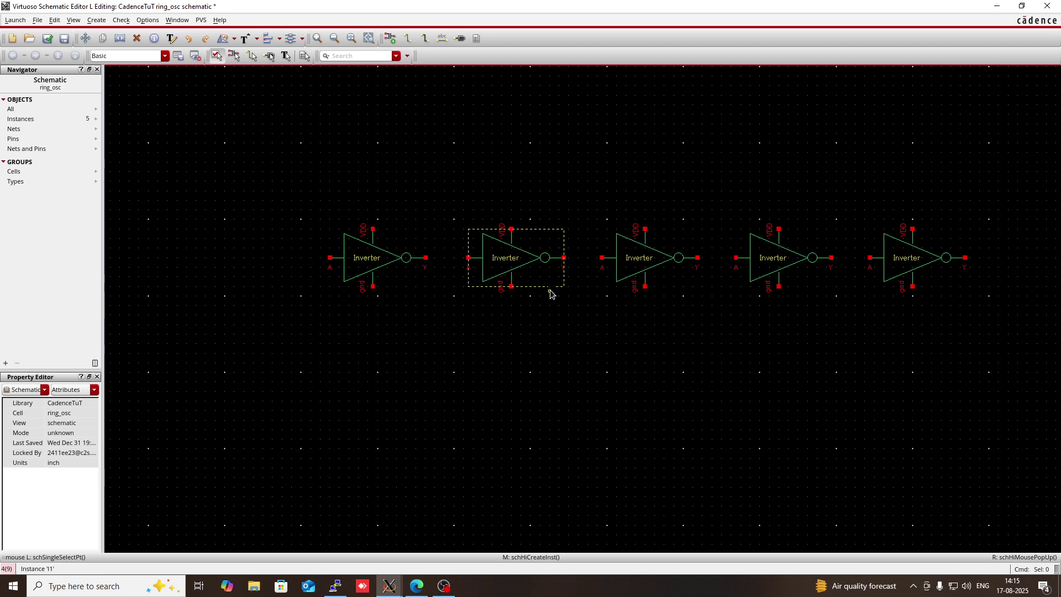
Wire the five inverters in series, connecting each output Y to the next inverter's input A
{"action": "key", "text": "w"}
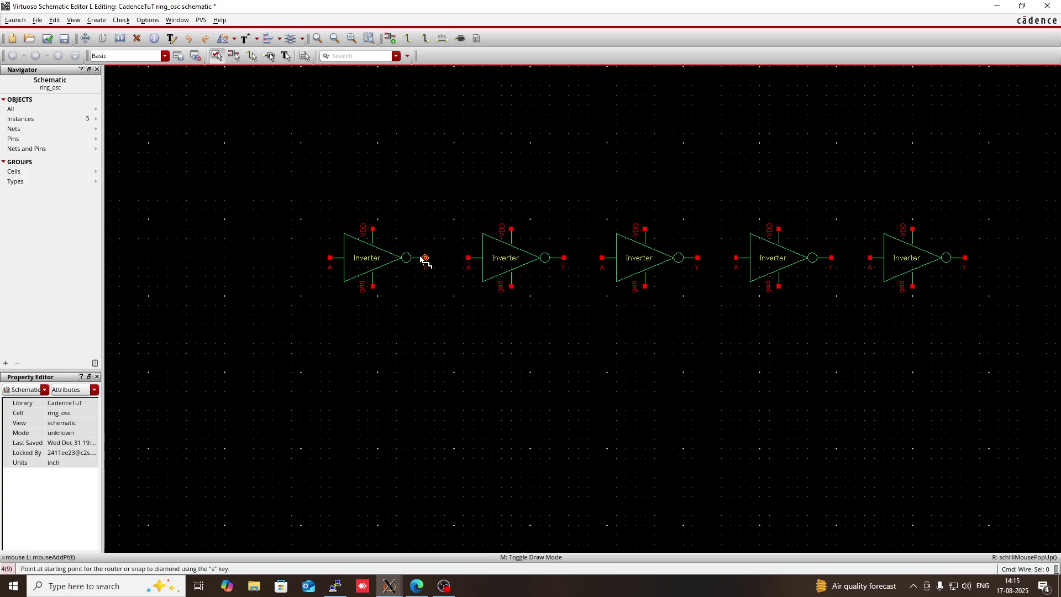
{"action": "left_click", "coordinate": [425, 258]}
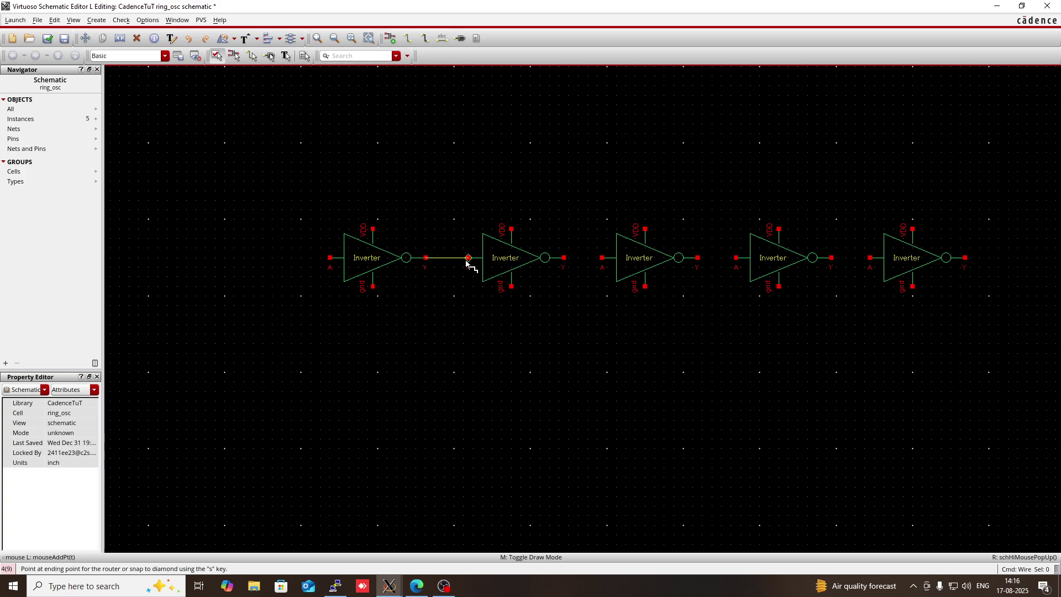
{"action": "left_click", "coordinate": [468, 258]}
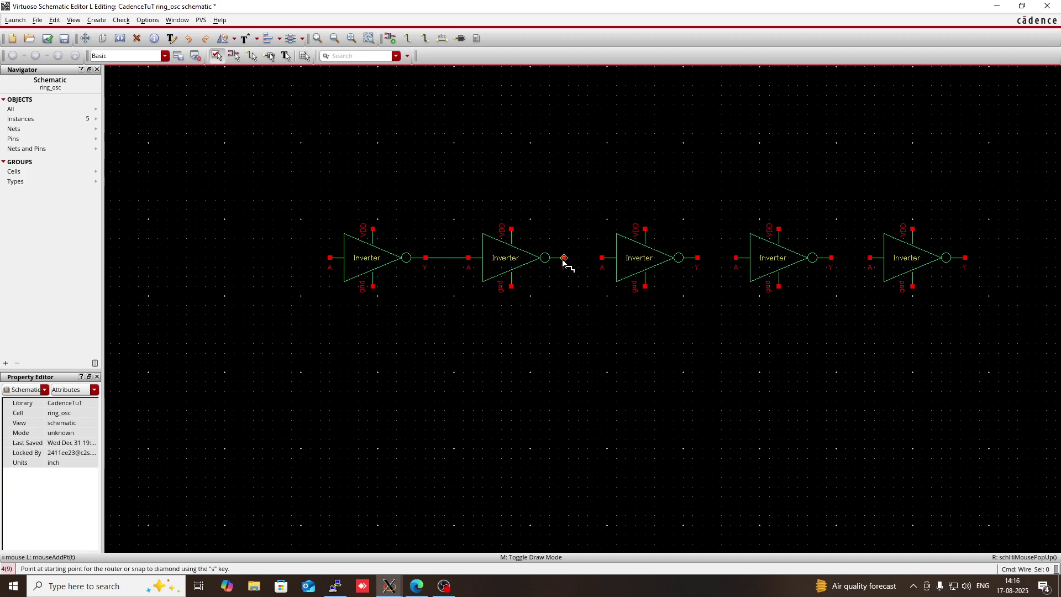
{"action": "left_click", "coordinate": [563, 258]}
{"action": "left_click", "coordinate": [601, 258]}
{"action": "left_click", "coordinate": [698, 258]}
{"action": "left_click", "coordinate": [735, 258]}
{"action": "left_click", "coordinate": [831, 258]}
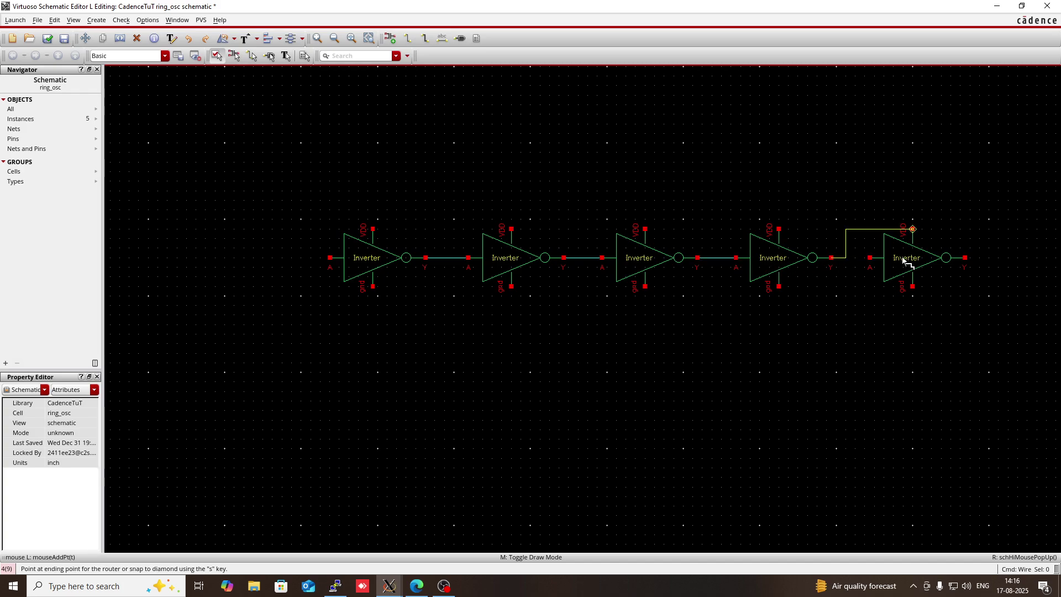
{"action": "left_click", "coordinate": [870, 258]}
Wire the last inverter's output Y back to the first inverter's input A and stretch the feedback wire's horizontal segment further down
{"action": "left_click", "coordinate": [965, 258]}
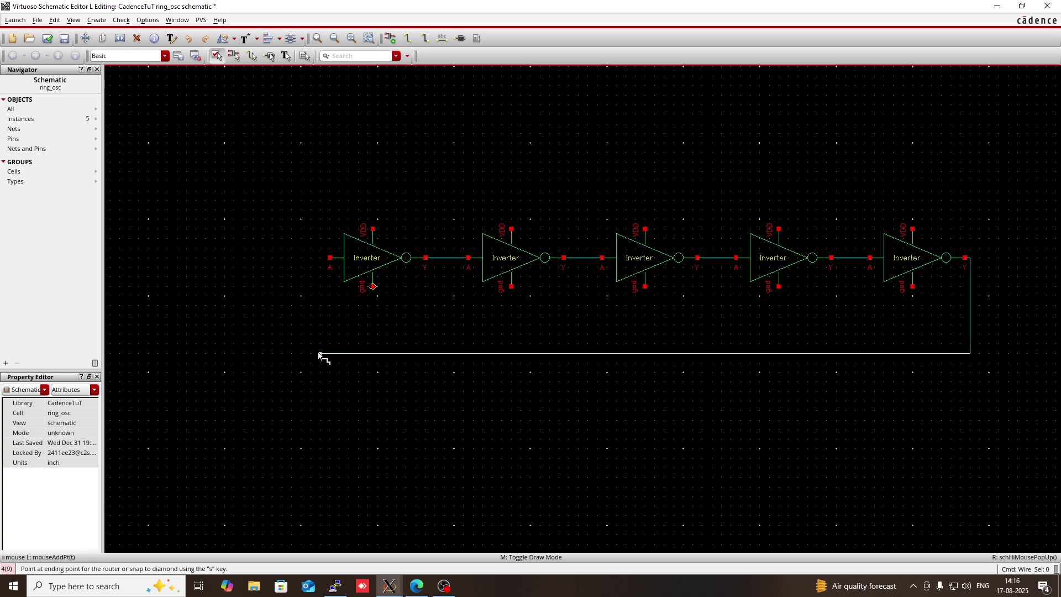
{"action": "left_click", "coordinate": [330, 257]}
{"action": "key", "text": "Escape"}
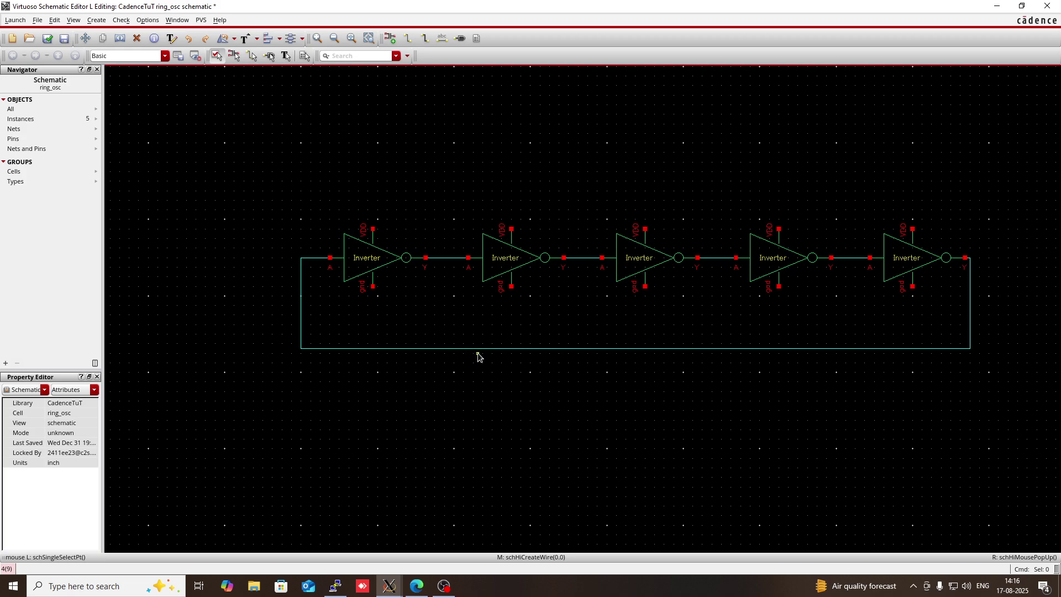
{"action": "key", "text": "s"}
{"action": "left_click", "coordinate": [499, 348]}
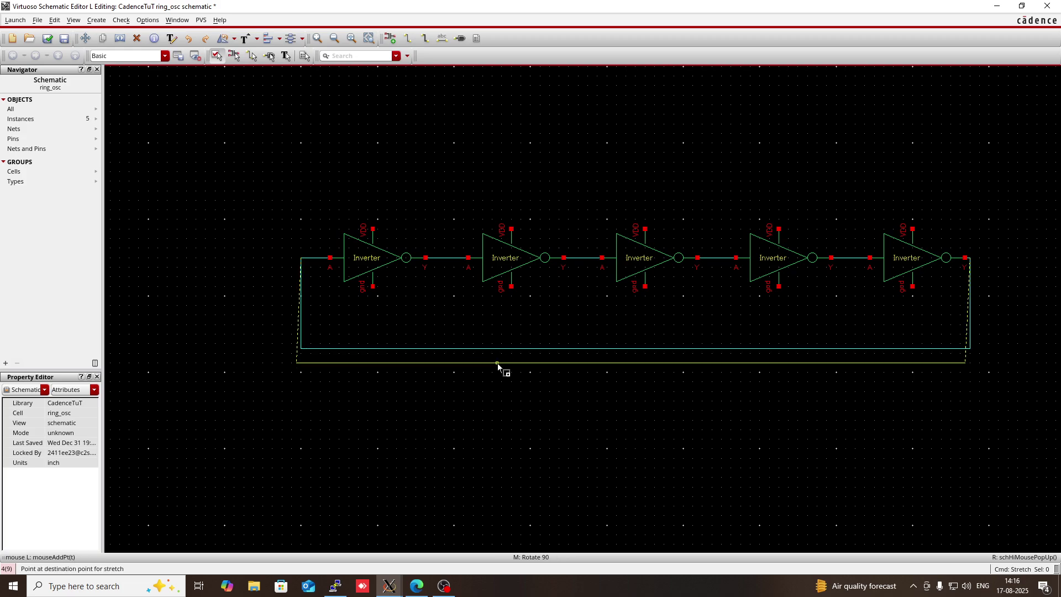
{"action": "left_click", "coordinate": [496, 391]}
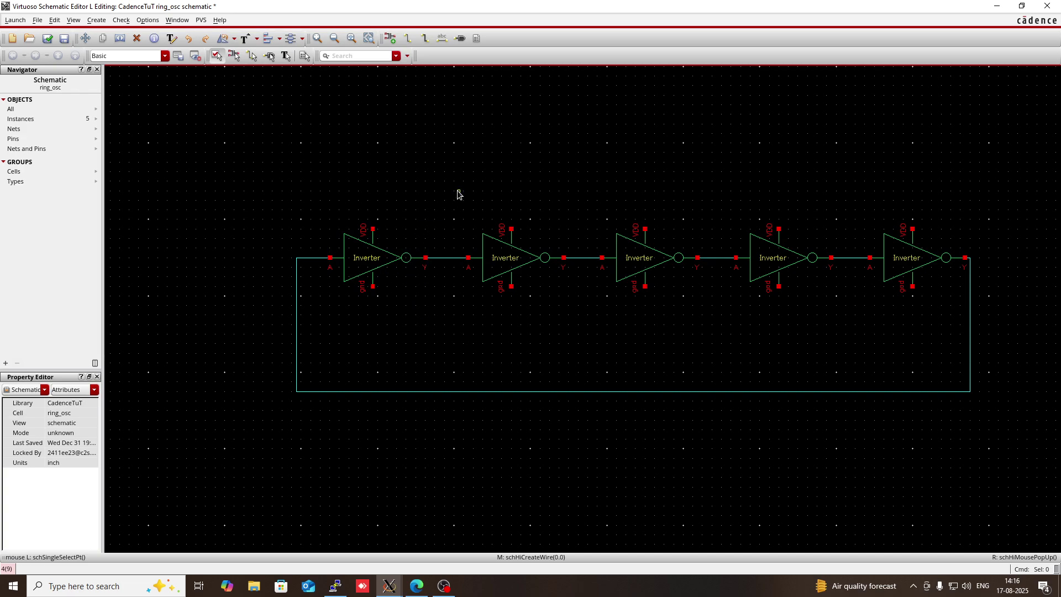
Add a vdc source from analogLib with a DC voltage of 1.8 V, placed above and to the right of the last inverter
{"action": "key", "text": "i"}
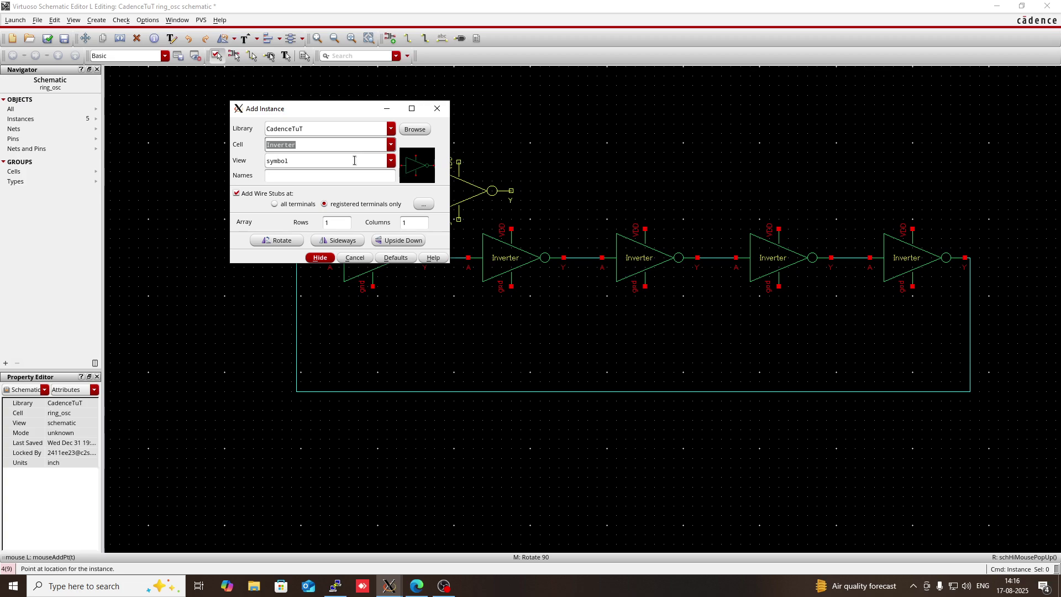
{"action": "left_click", "coordinate": [370, 128]}
{"action": "key", "text": "BackSpace"}
{"action": "key", "text": "BackSpace"}
{"action": "key", "text": "BackSpace"}
{"action": "key", "text": "BackSpace"}
{"action": "key", "text": "BackSpace"}
{"action": "key", "text": "BackSpace"}
{"action": "key", "text": "BackSpace"}
{"action": "key", "text": "BackSpace"}
{"action": "key", "text": "BackSpace"}
{"action": "key", "text": "BackSpace"}
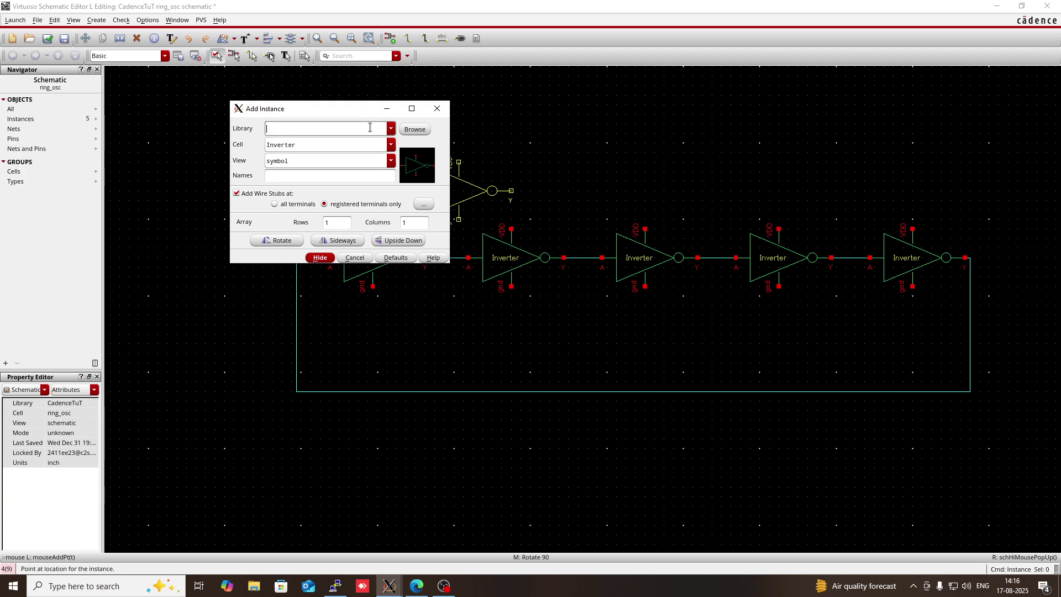
{"action": "type", "text": "analogLib"}
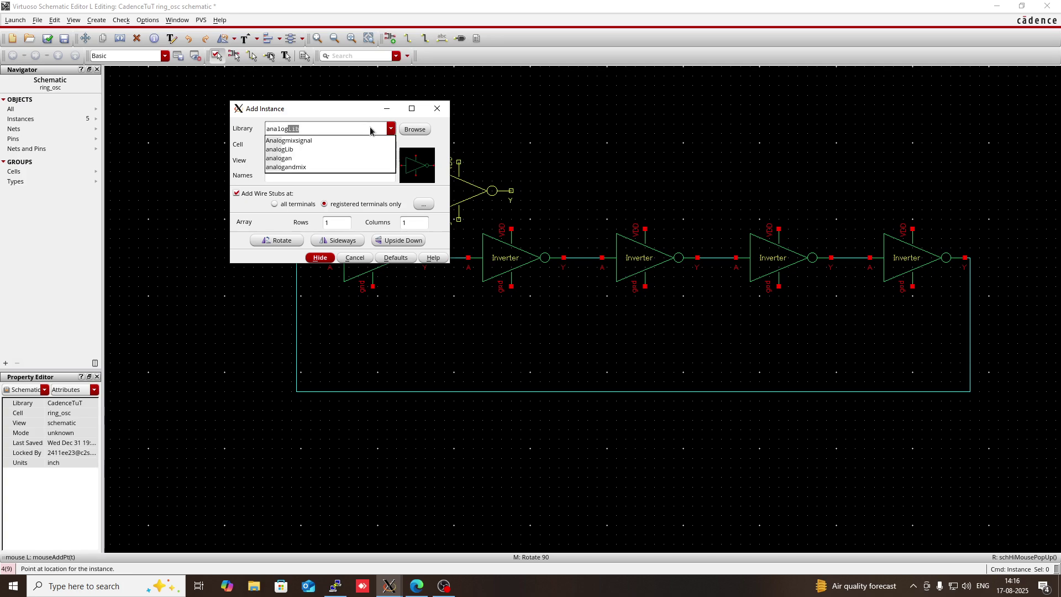
{"action": "left_click", "coordinate": [291, 149]}
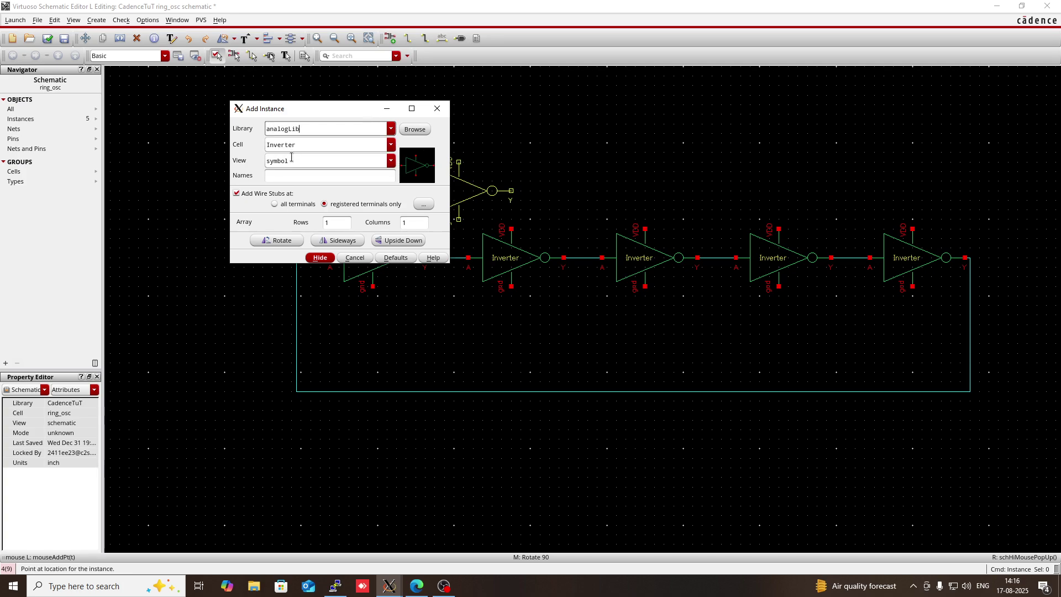
{"action": "type", "text": "vdc"}
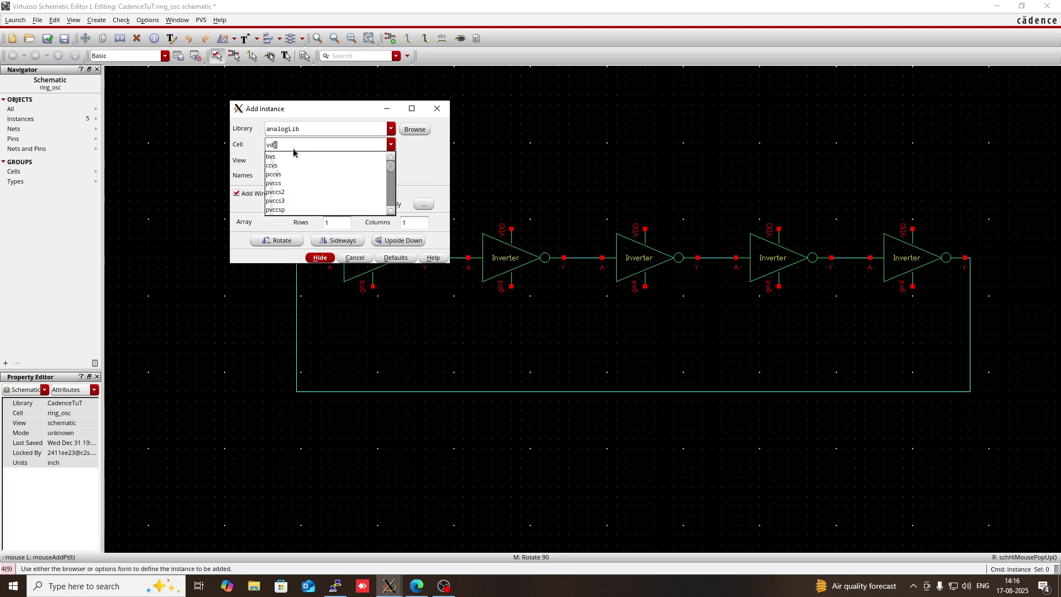
{"action": "left_click", "coordinate": [289, 158]}
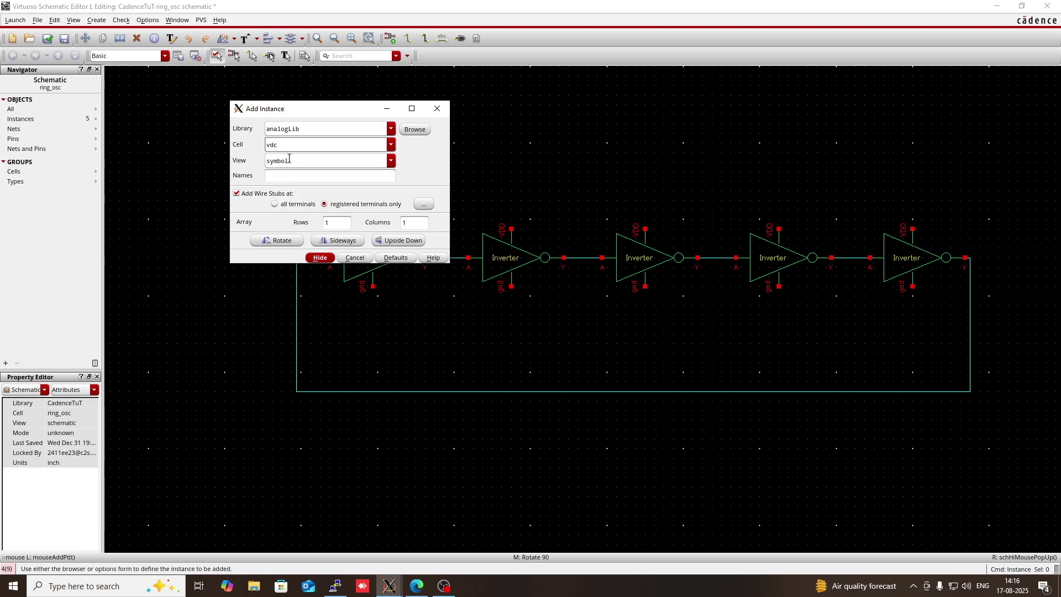
{"action": "left_click", "coordinate": [346, 291]}
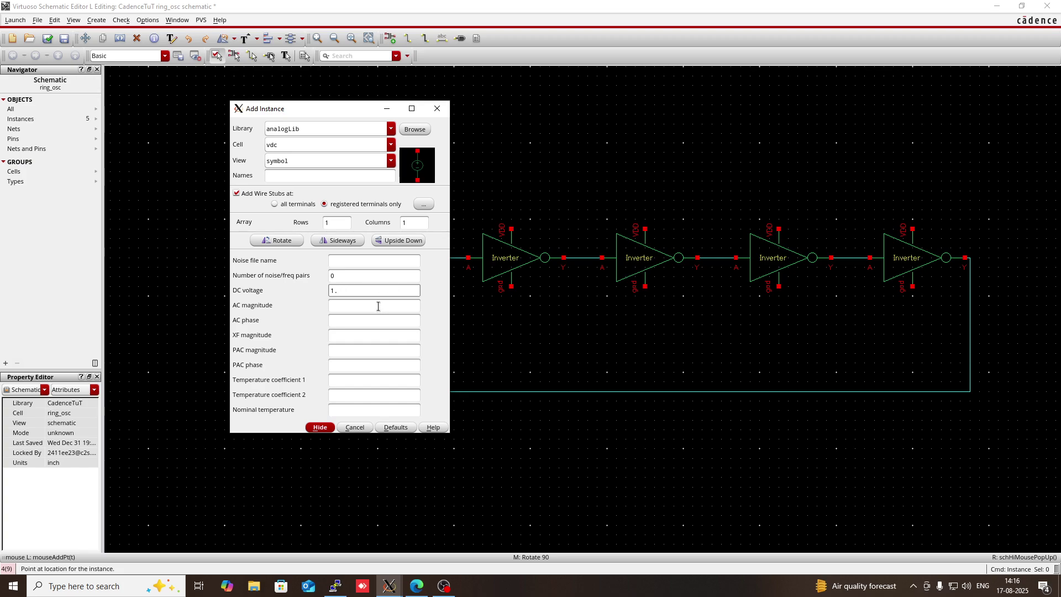
{"action": "type", "text": "8"}
{"action": "left_click", "coordinate": [376, 316]}
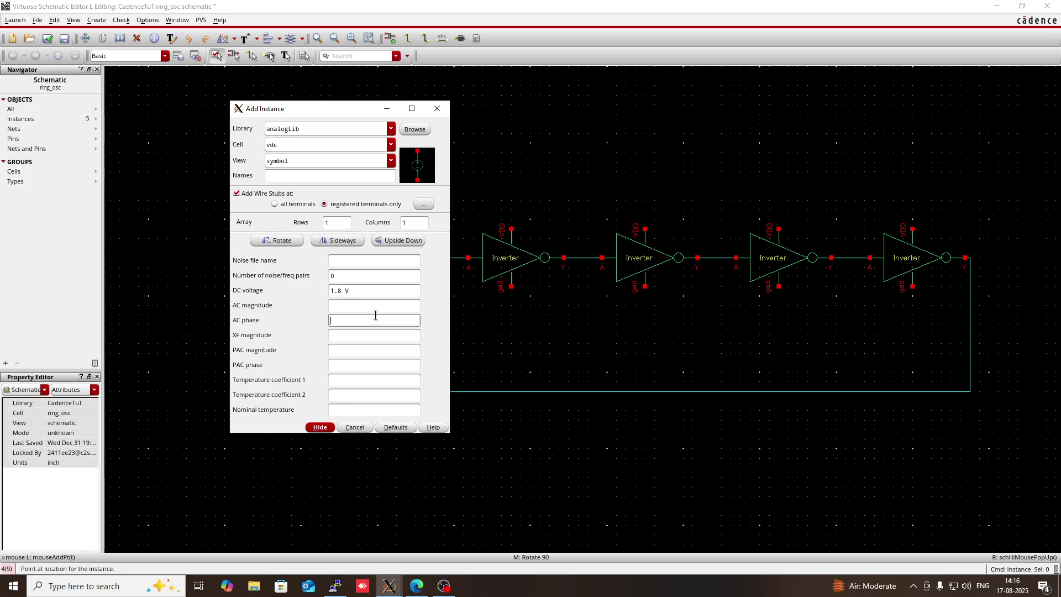
{"action": "left_click", "coordinate": [317, 428]}
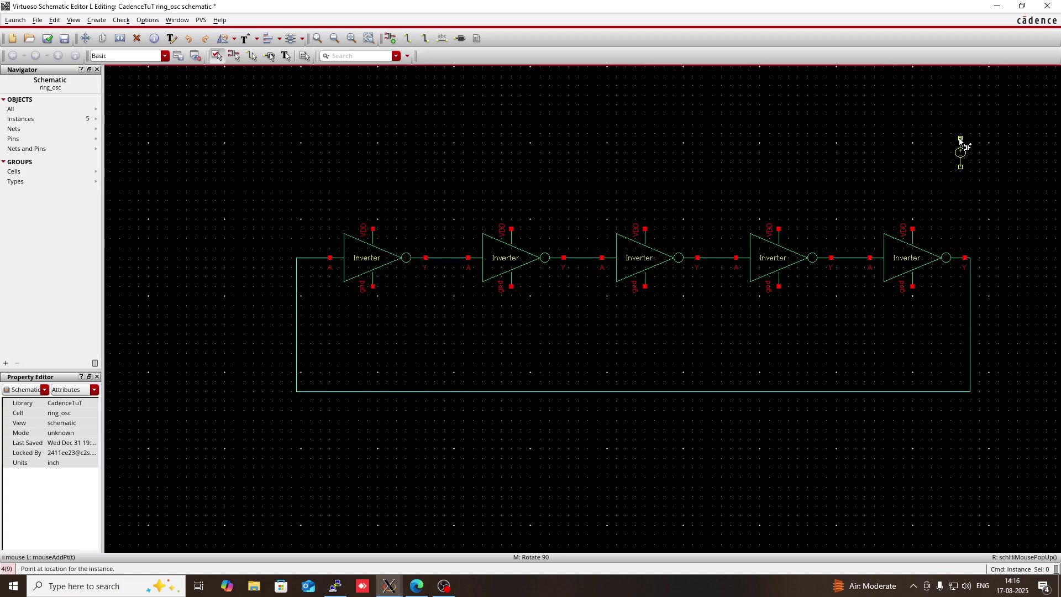
{"action": "left_click", "coordinate": [979, 139]}
Place a gnd symbol from analogLib on the lower terminal of the vdc source
{"action": "left_click", "coordinate": [292, 165]}
{"action": "key", "text": "BackSpace"}
{"action": "key", "text": "BackSpace"}
{"action": "key", "text": "BackSpace"}
{"action": "type", "text": "gnd"}
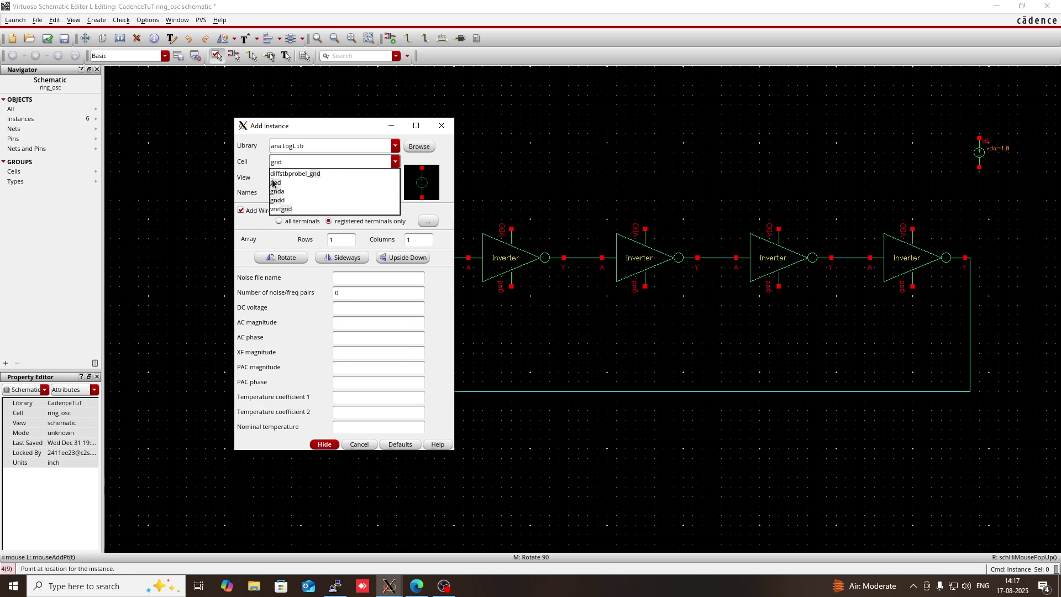
{"action": "left_click", "coordinate": [275, 183]}
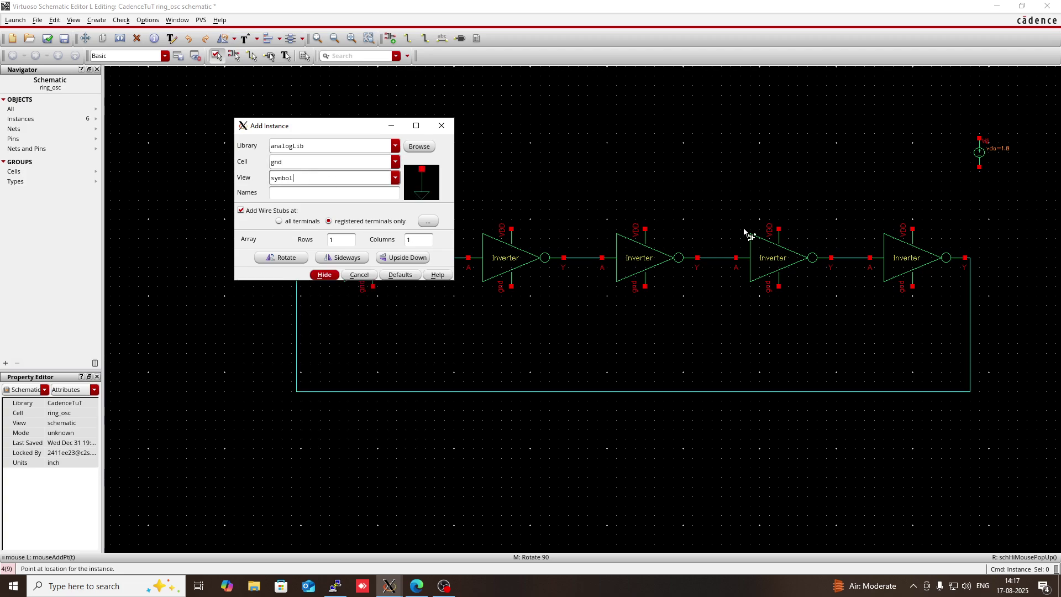
{"action": "left_click", "coordinate": [977, 169]}
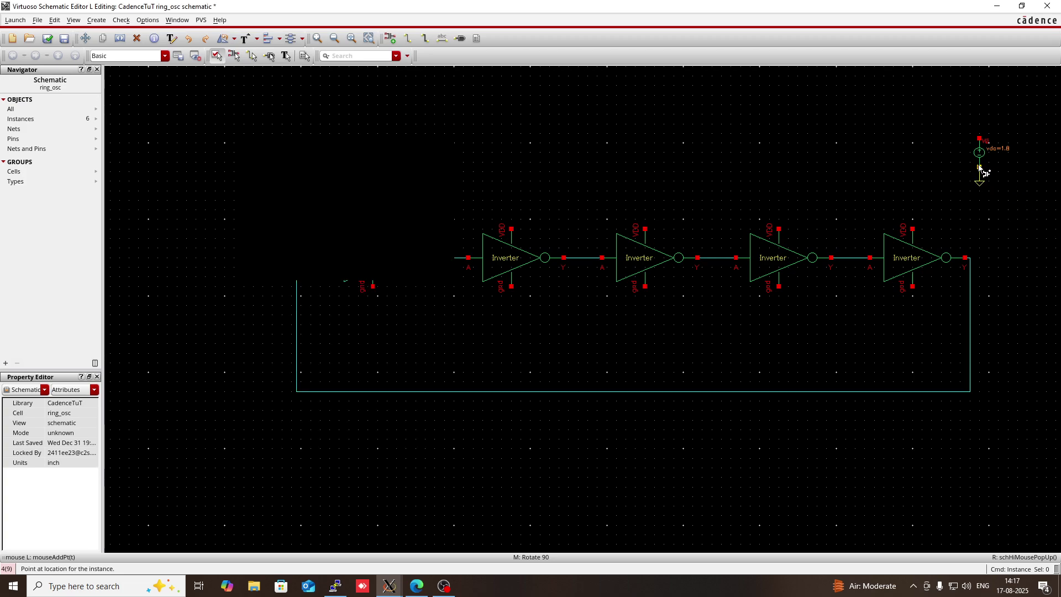
Place a gnd symbol on the gnd pin of each of the five inverters, aligning the last inverter's ground with its pin
{"action": "left_click", "coordinate": [916, 287]}
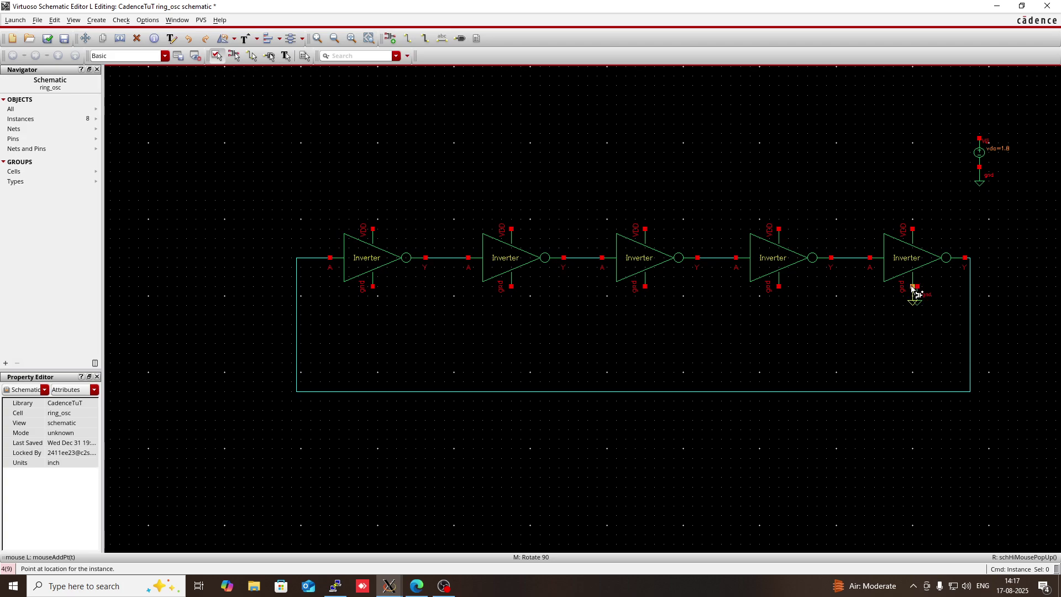
{"action": "left_click", "coordinate": [779, 288]}
{"action": "left_click", "coordinate": [645, 286]}
{"action": "left_click", "coordinate": [511, 287]}
{"action": "left_click", "coordinate": [373, 287]}
{"action": "key", "text": "Escape"}
{"action": "key", "text": "s"}
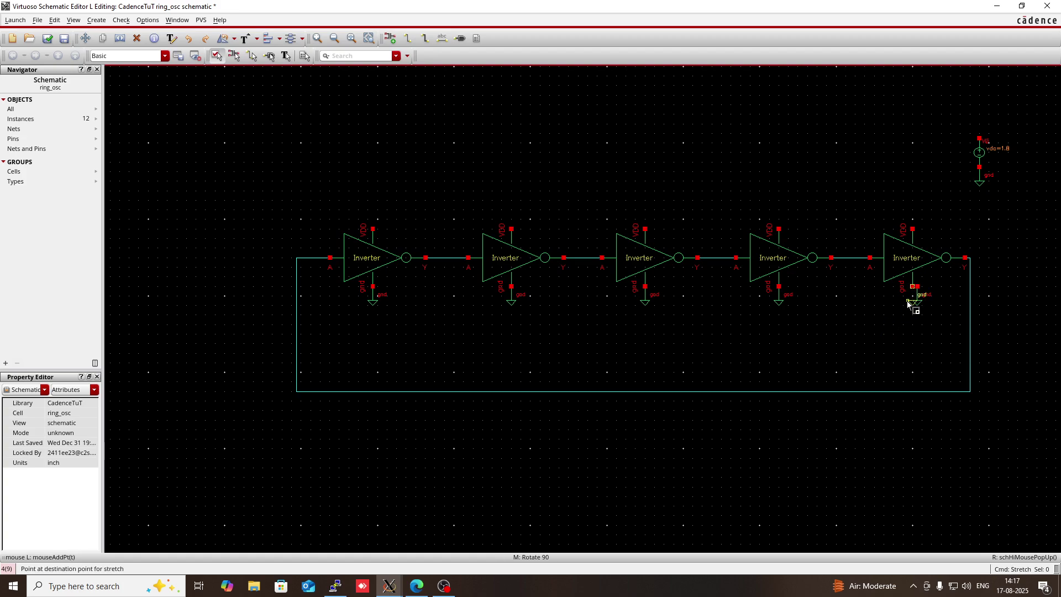
{"action": "left_click", "coordinate": [908, 303]}
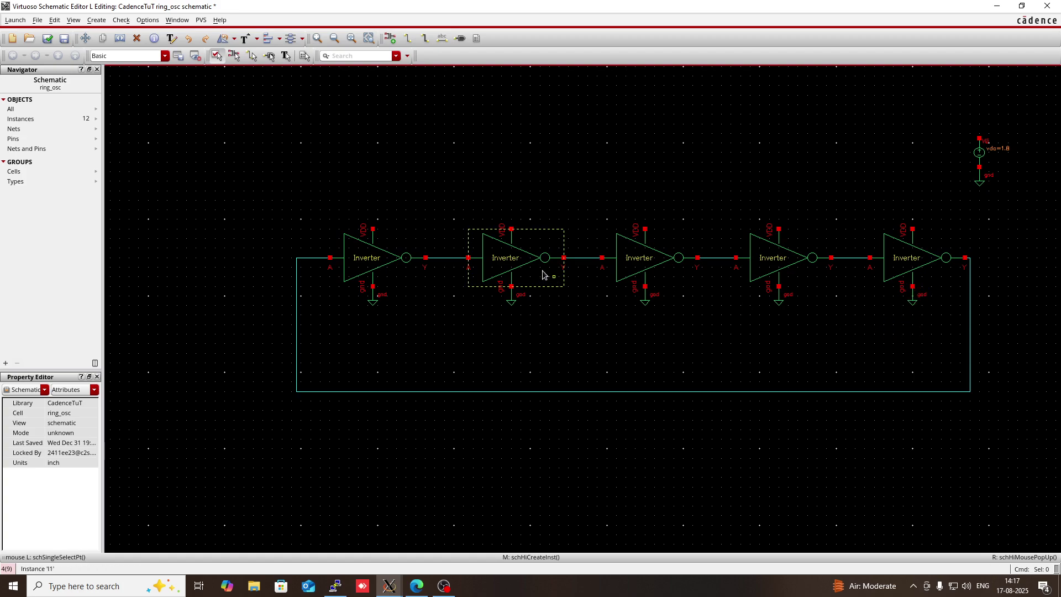
Place vdd symbols from analogLib on the VDD pins of all five inverters and on the upper terminal of the vdc source
{"action": "key", "text": "i"}
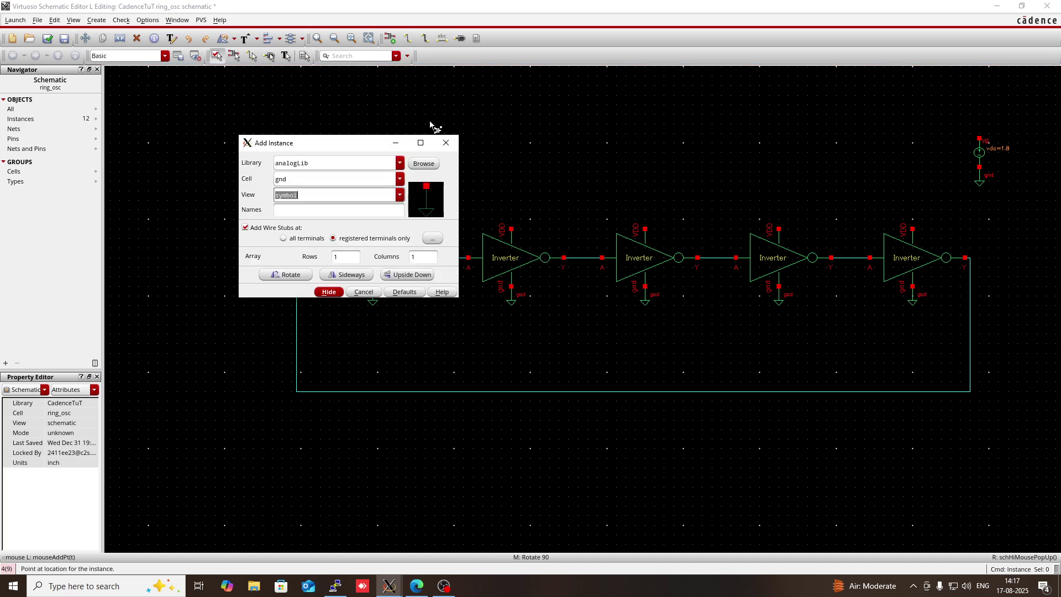
{"action": "left_click", "coordinate": [350, 178]}
{"action": "key", "text": "BackSpace"}
{"action": "key", "text": "BackSpace"}
{"action": "key", "text": "BackSpace"}
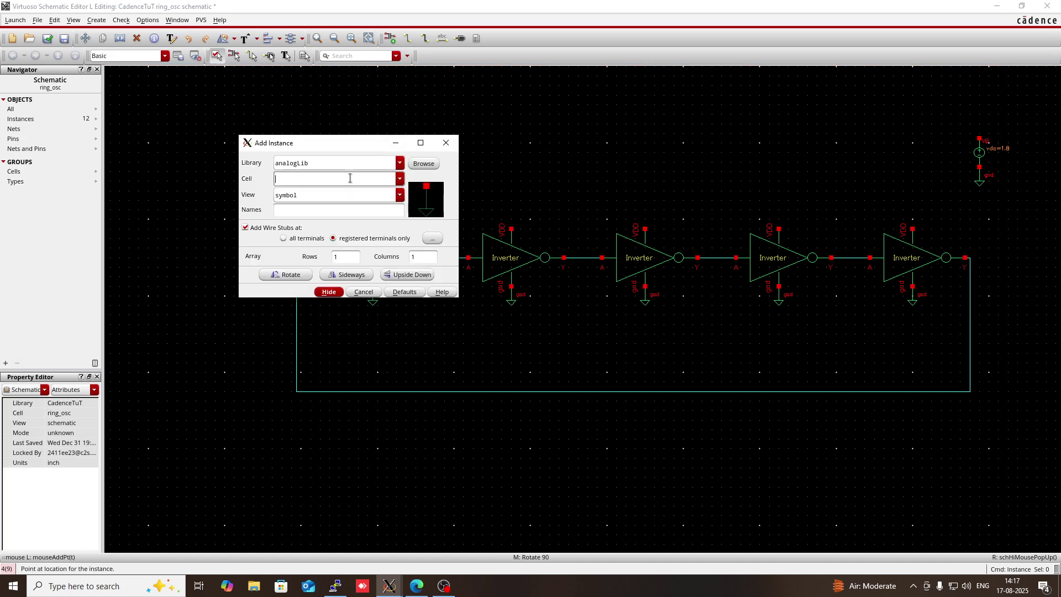
{"action": "type", "text": "vdd"}
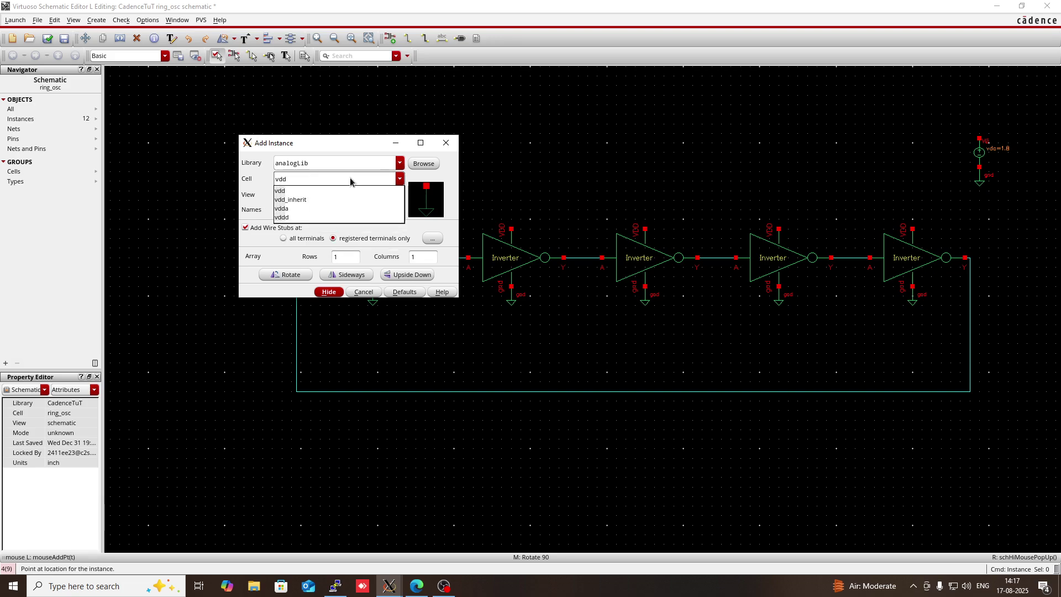
{"action": "left_click", "coordinate": [284, 192]}
{"action": "left_click", "coordinate": [328, 292]}
{"action": "left_click", "coordinate": [378, 231]}
{"action": "left_click", "coordinate": [515, 231]}
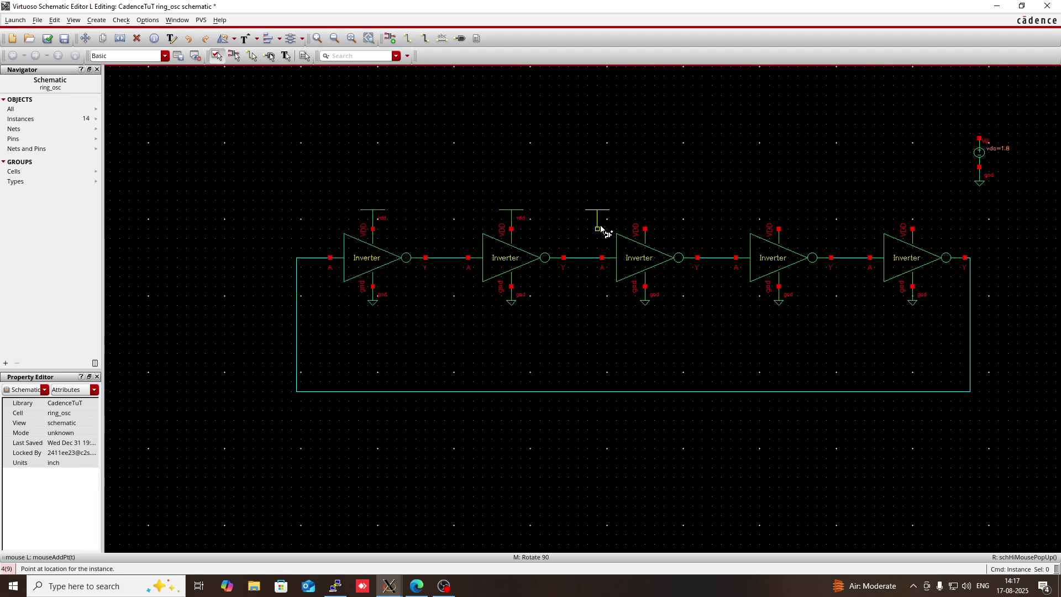
{"action": "left_click", "coordinate": [645, 231]}
{"action": "left_click", "coordinate": [779, 231]}
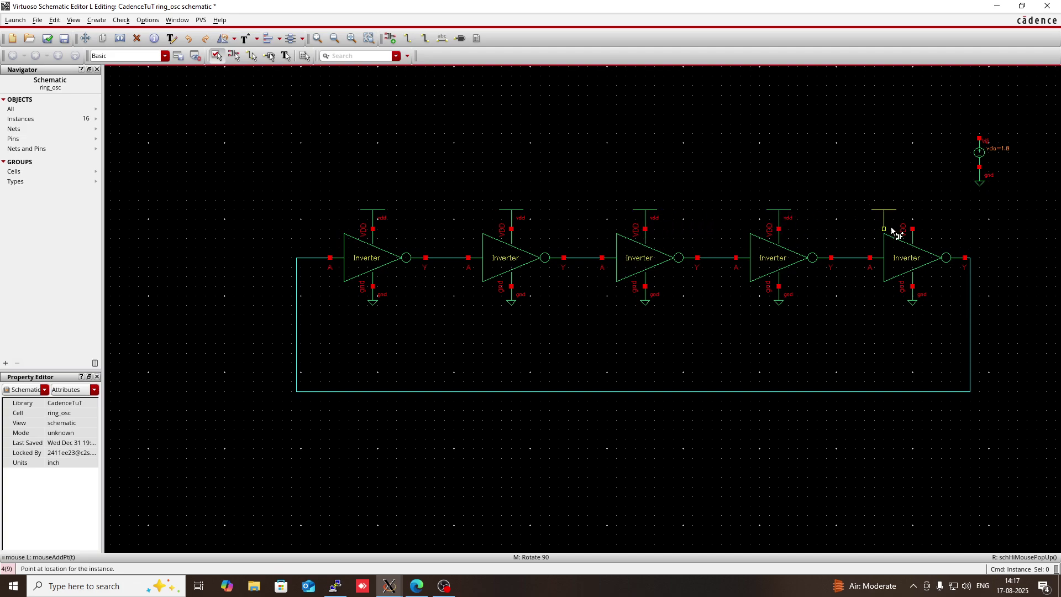
{"action": "left_click", "coordinate": [912, 230]}
{"action": "left_click", "coordinate": [977, 141]}
{"action": "key", "text": "Escape"}
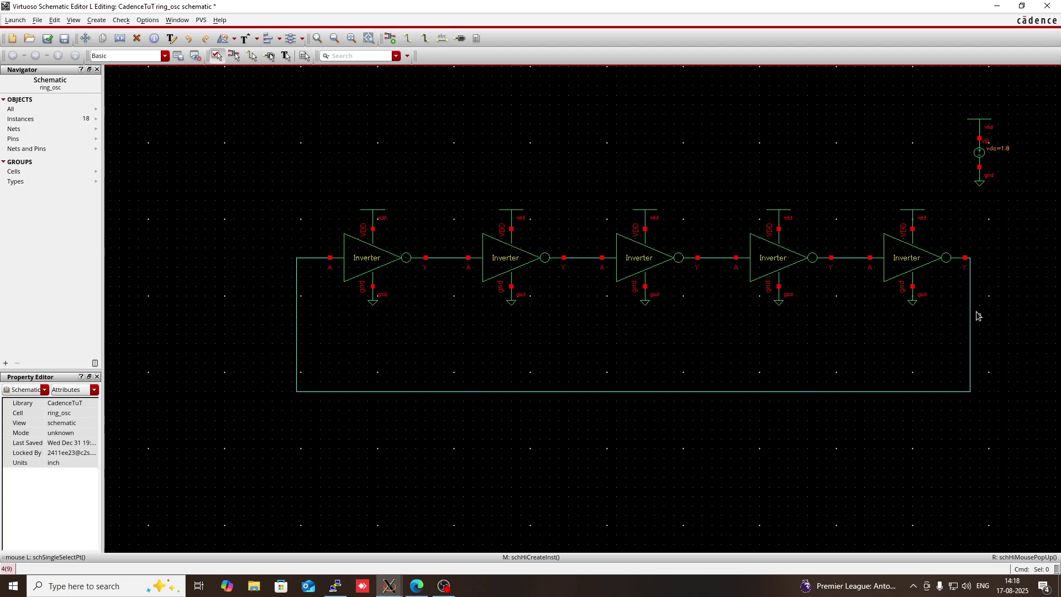
Stretch the feedback wire's vertical segment after the last inverter further outward to widen the loop
{"action": "left_click_drag", "start_coordinate": [972, 308], "coordinate": [1025, 309]}
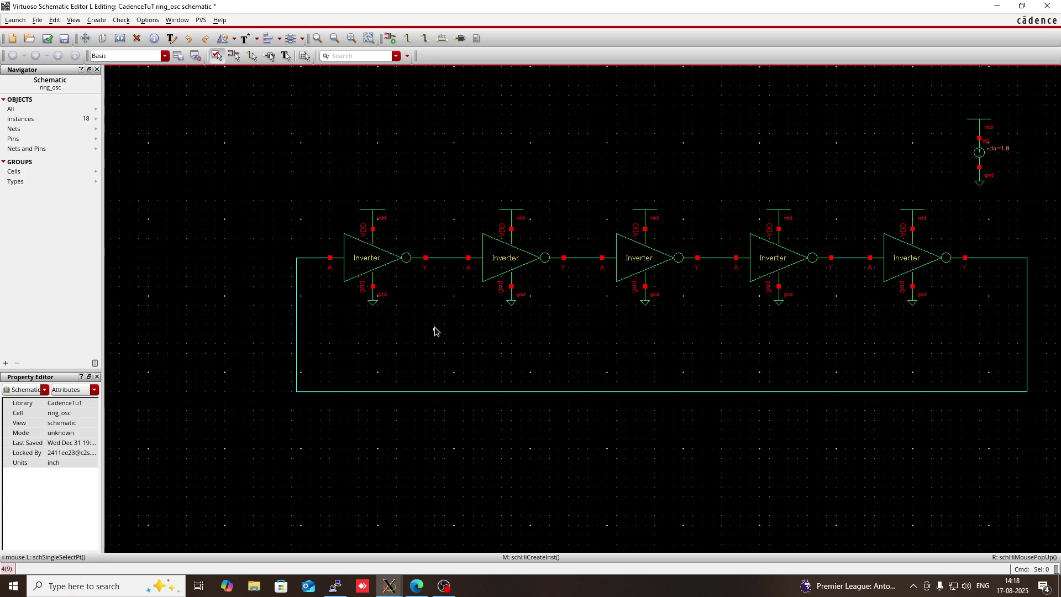
Place five pcapacitor instances from analogLib with capacitance c, one just below the output wire of each inverter
{"action": "key", "text": "i"}
{"action": "left_click", "coordinate": [310, 195]}
{"action": "key", "text": "BackSpace"}
{"action": "key", "text": "BackSpace"}
{"action": "key", "text": "BackSpace"}
{"action": "type", "text": "pcapacitor"}
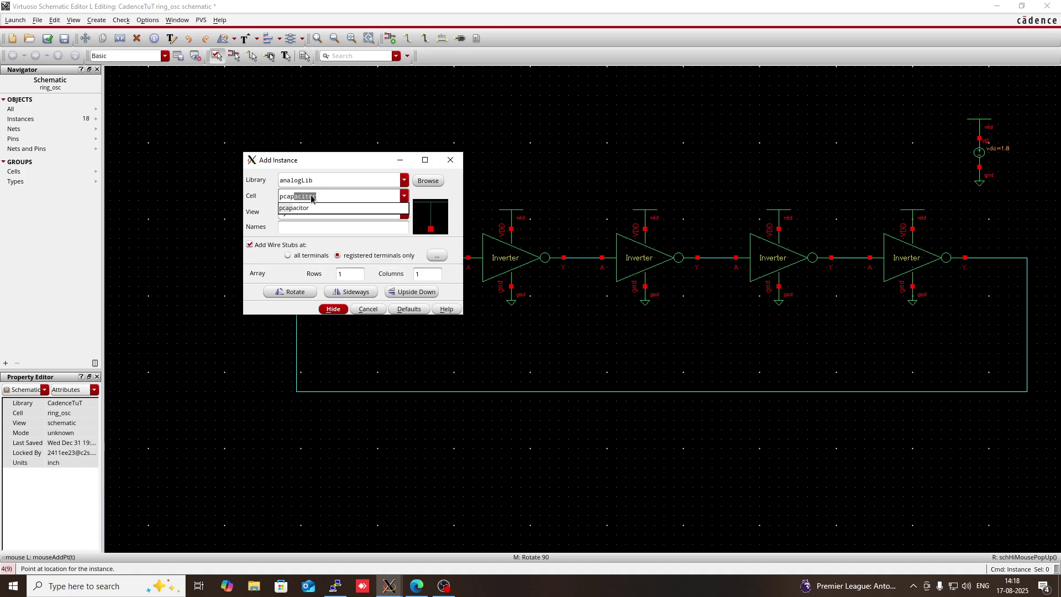
{"action": "left_click", "coordinate": [330, 207]}
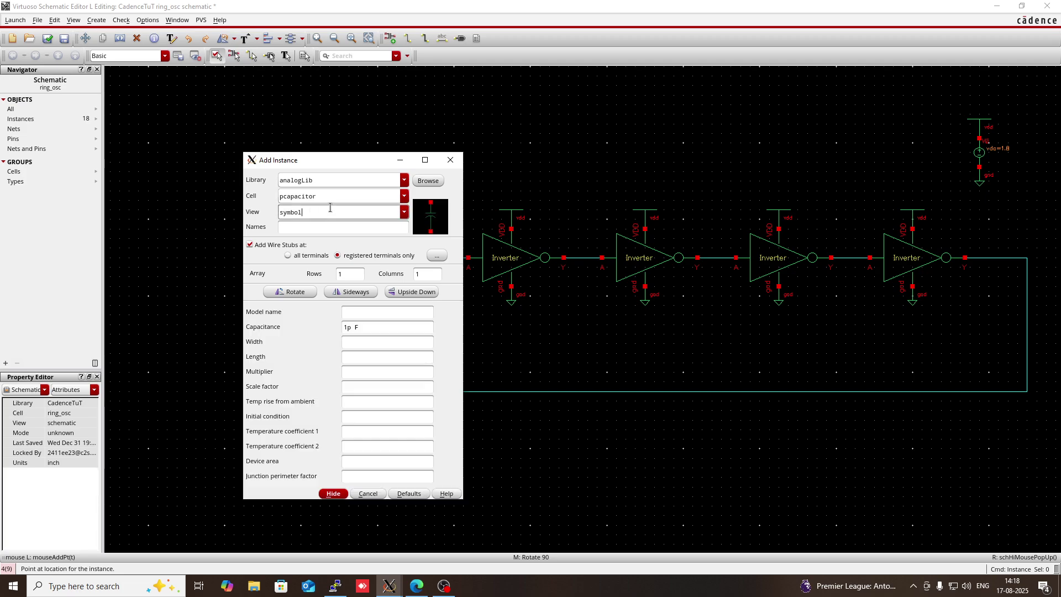
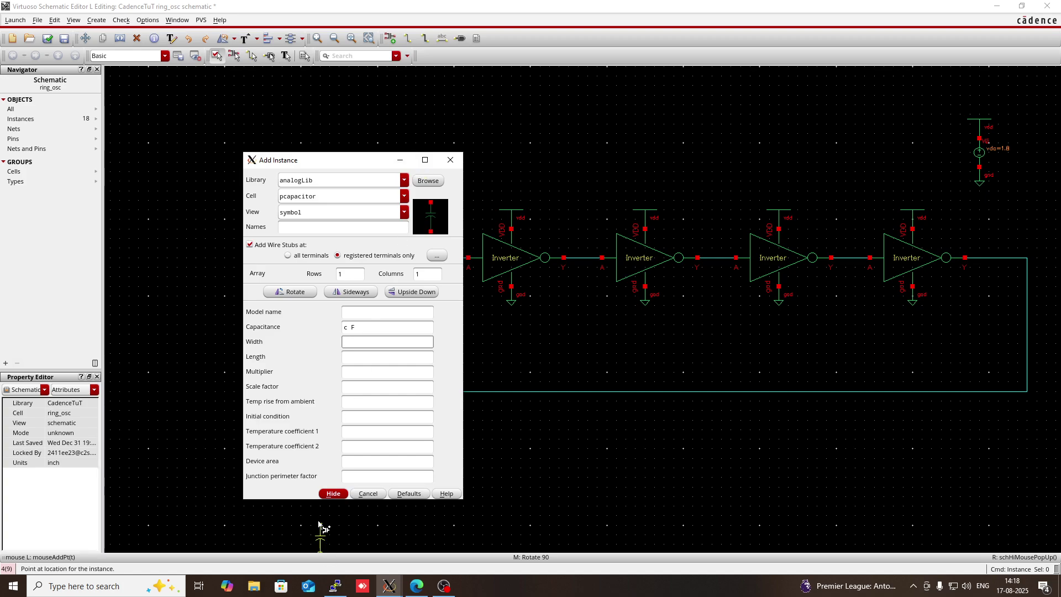
{"action": "left_click", "coordinate": [330, 493]}
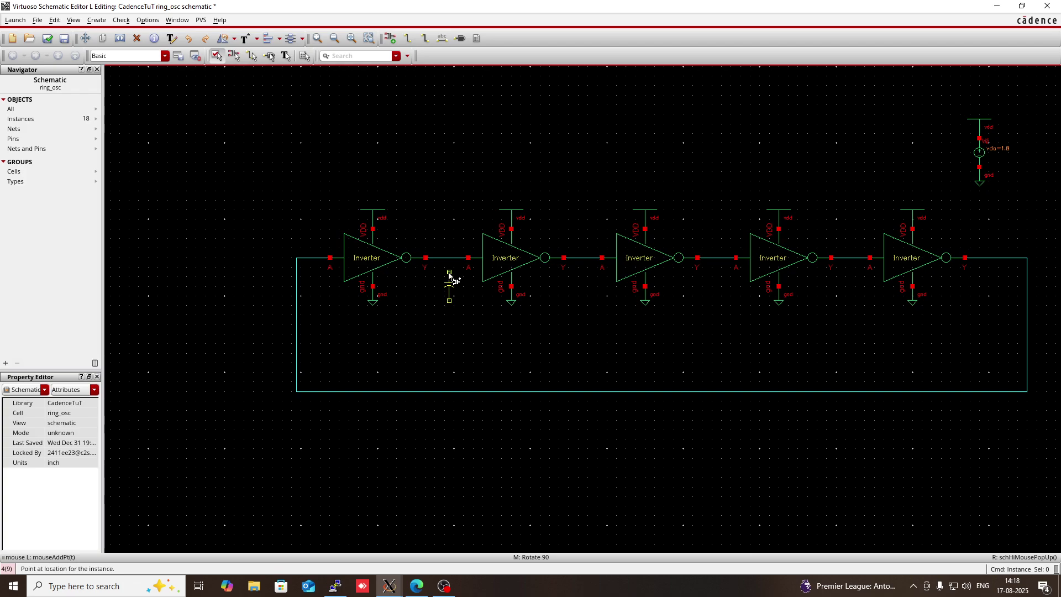
{"action": "left_click", "coordinate": [450, 272]}
{"action": "left_click", "coordinate": [583, 277]}
{"action": "left_click", "coordinate": [712, 278]}
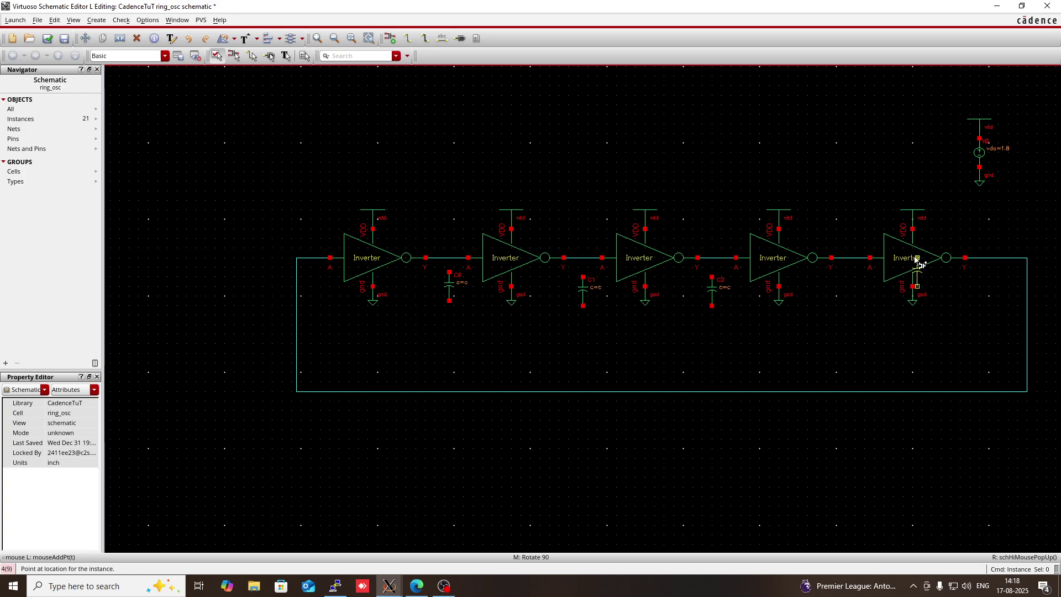
{"action": "left_click", "coordinate": [855, 278]}
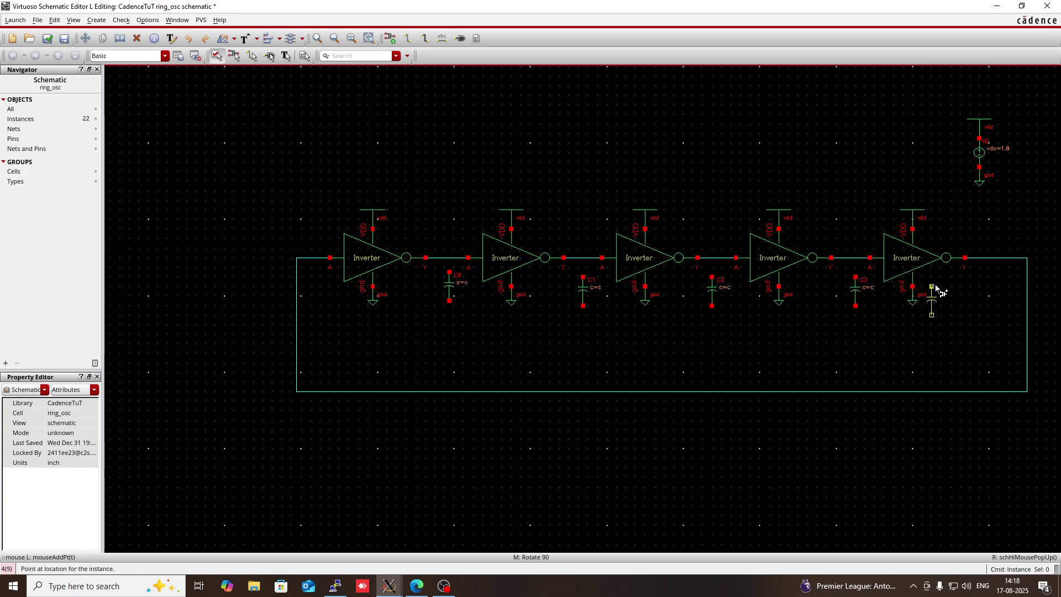
{"action": "left_click", "coordinate": [984, 278]}
{"action": "key", "text": "Escape"}
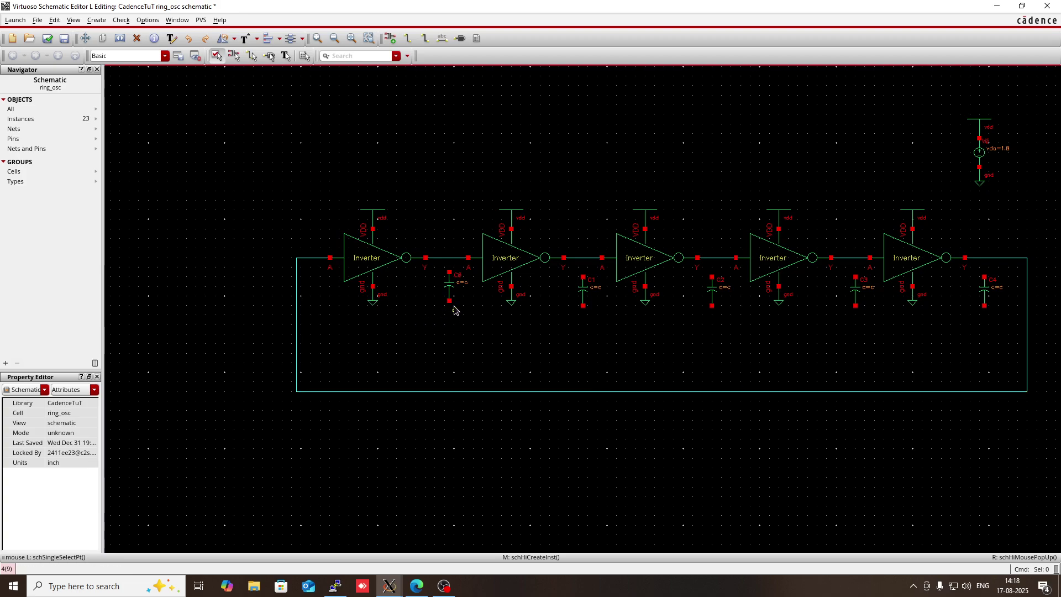
Copy the vdc source's gnd symbol onto the lower terminals of all five capacitors
{"action": "left_click", "coordinate": [980, 185]}
{"action": "key", "text": "c"}
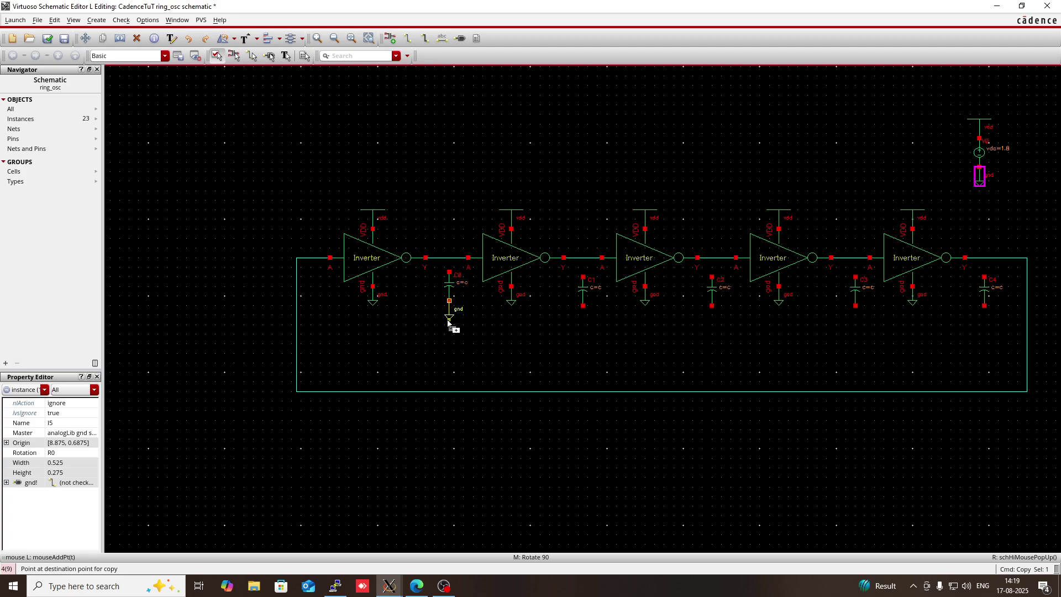
{"action": "left_click", "coordinate": [448, 323]}
{"action": "left_click", "coordinate": [473, 359]}
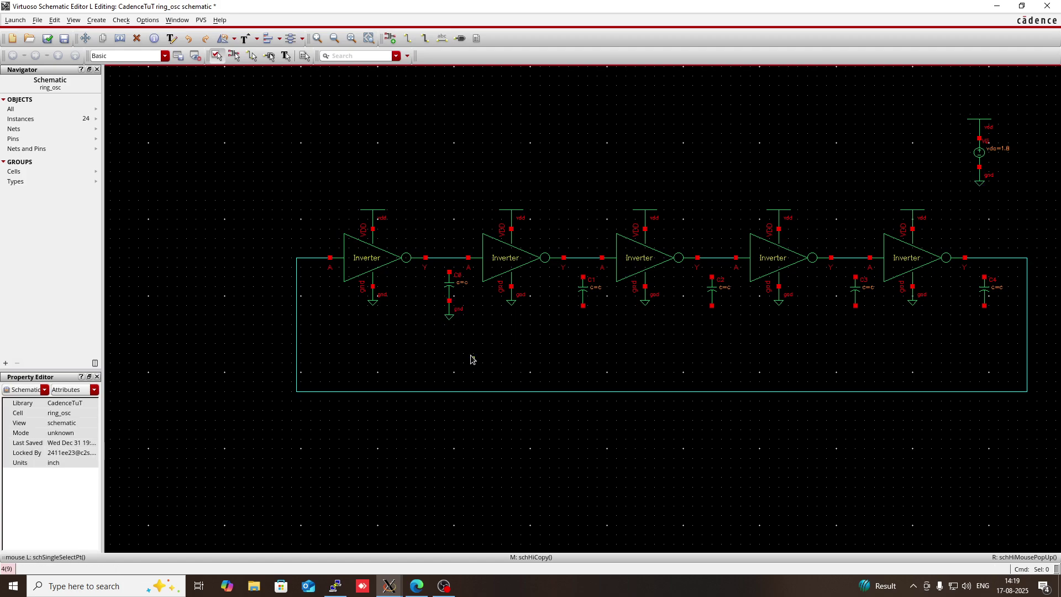
{"action": "key", "text": "c"}
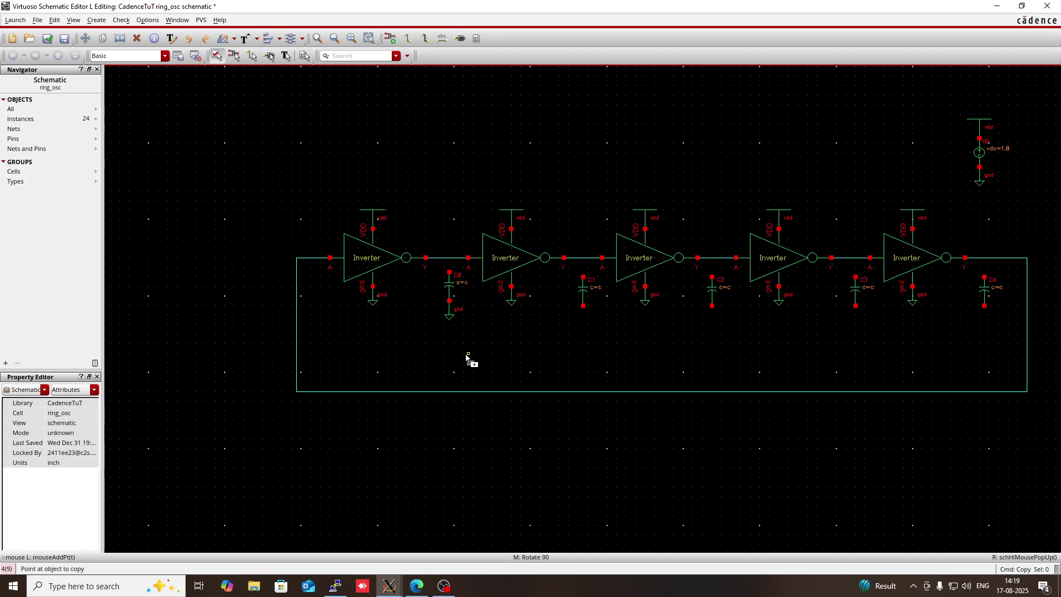
{"action": "left_click", "coordinate": [451, 314]}
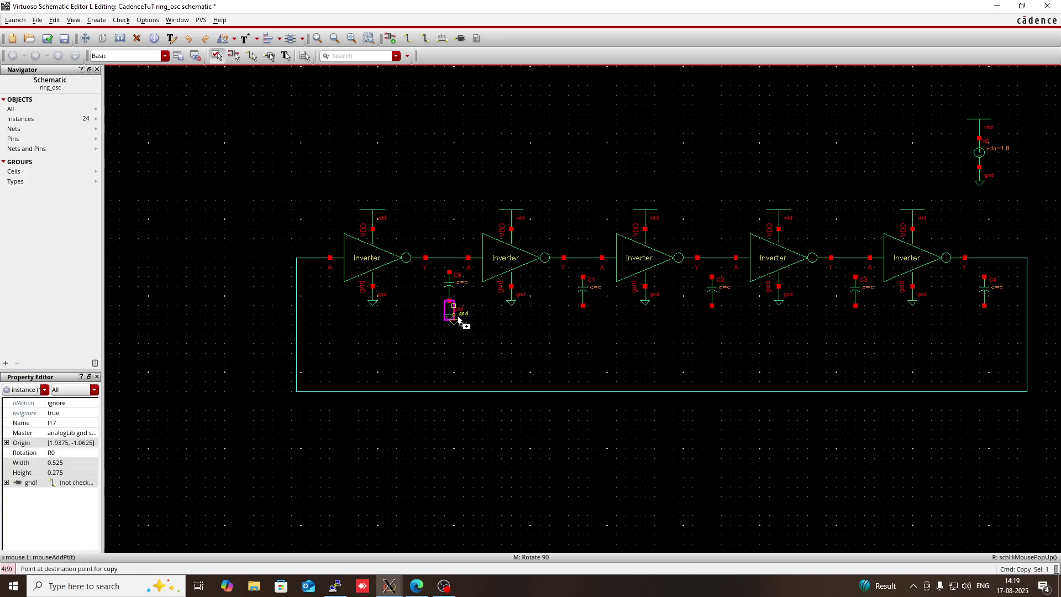
{"action": "left_click", "coordinate": [581, 319]}
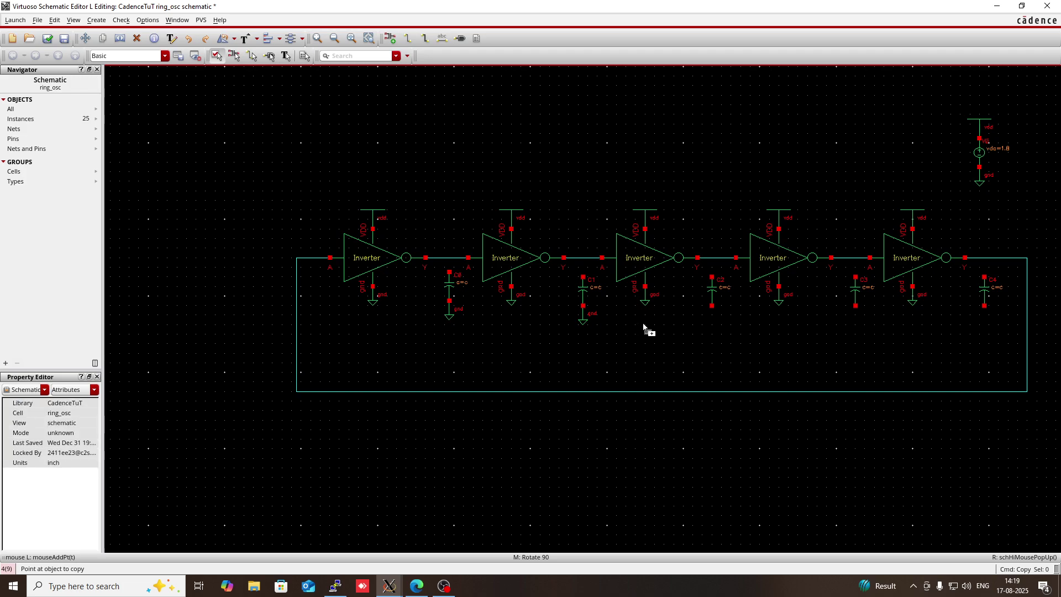
{"action": "left_click", "coordinate": [587, 321]}
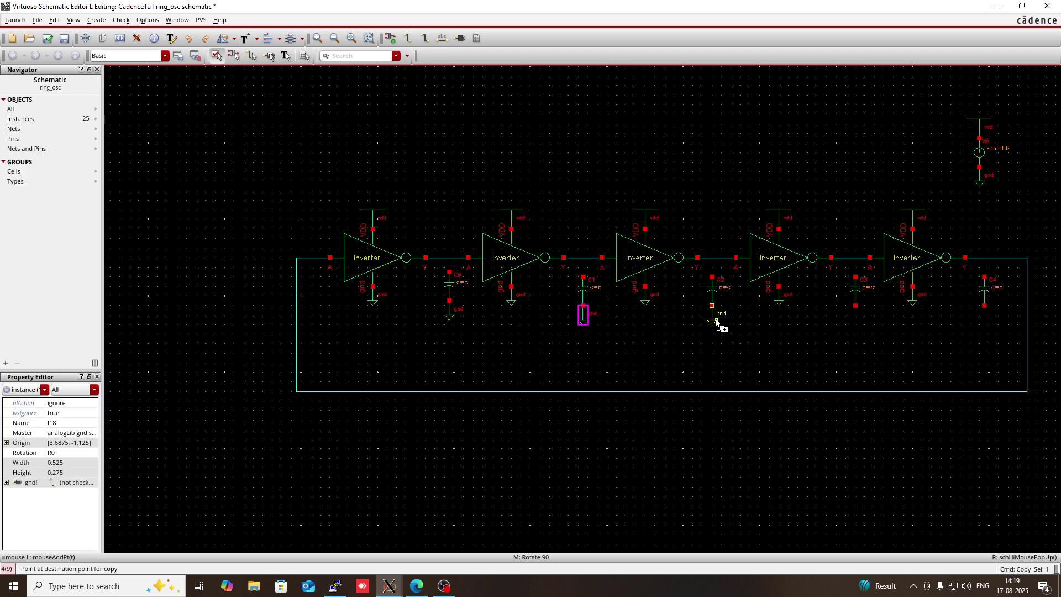
{"action": "left_click", "coordinate": [716, 323]}
{"action": "left_click", "coordinate": [712, 316]}
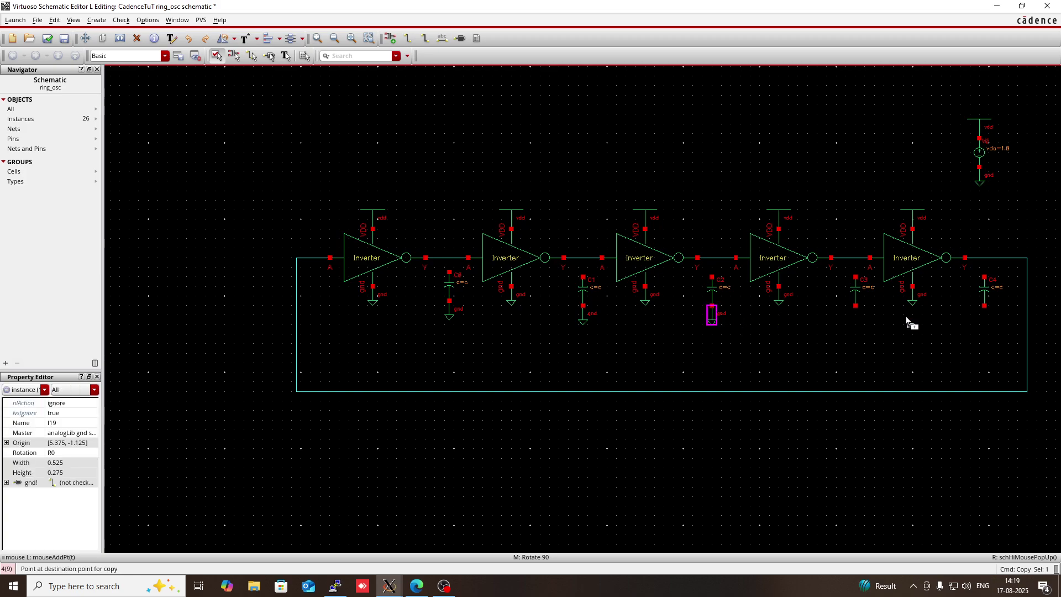
{"action": "left_click", "coordinate": [856, 320]}
{"action": "left_click", "coordinate": [857, 317]}
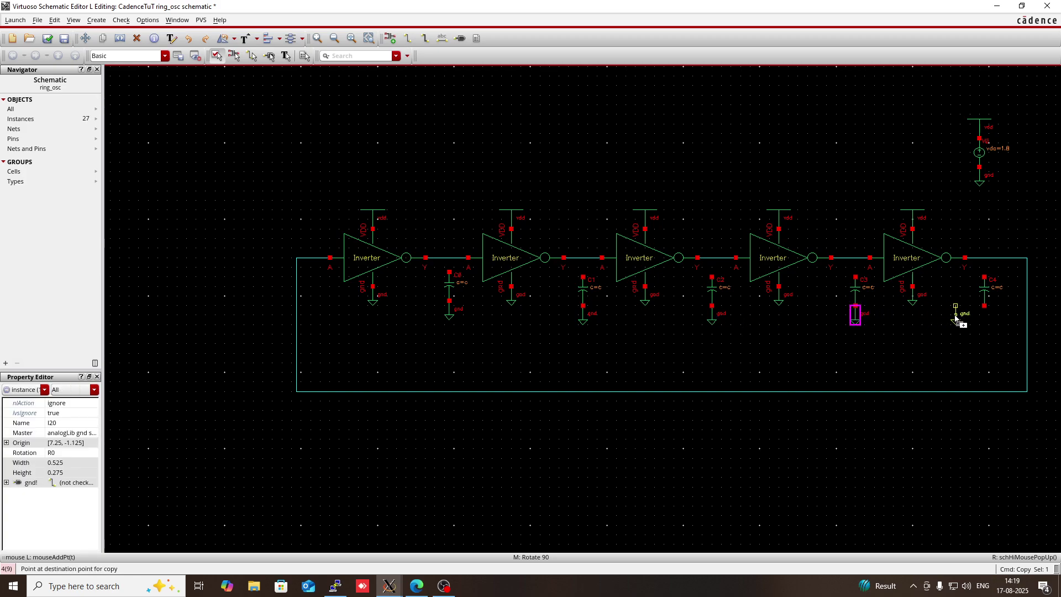
{"action": "left_click", "coordinate": [984, 320]}
{"action": "key", "text": "Escape"}
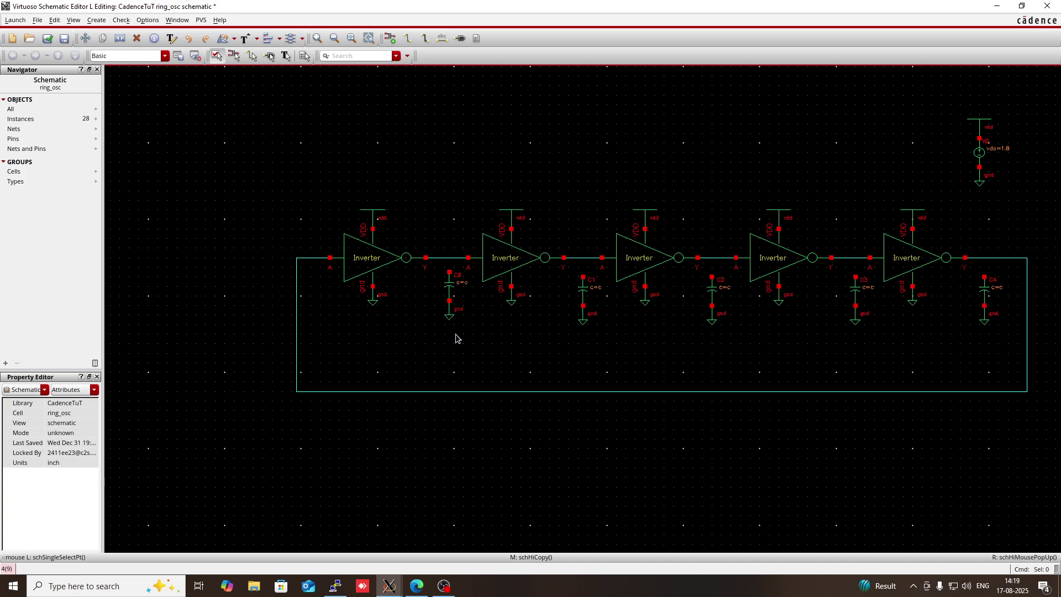
Wire the upper terminal of each of the five capacitors to the inverter output wire directly above it
{"action": "key", "text": "w"}
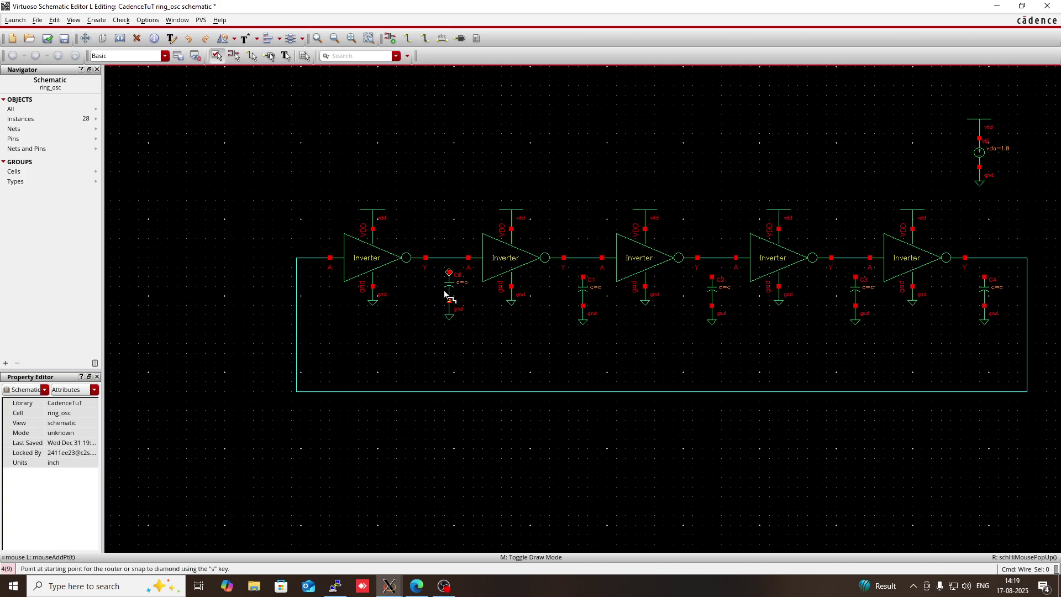
{"action": "left_click", "coordinate": [449, 273]}
{"action": "left_click", "coordinate": [449, 258]}
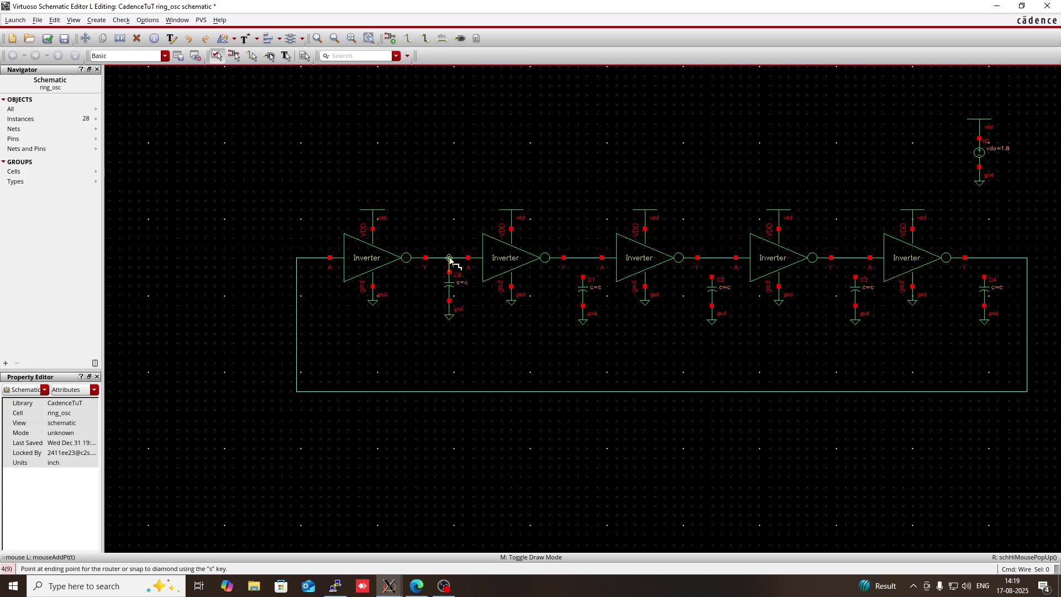
{"action": "left_click", "coordinate": [583, 277]}
{"action": "left_click", "coordinate": [583, 258]}
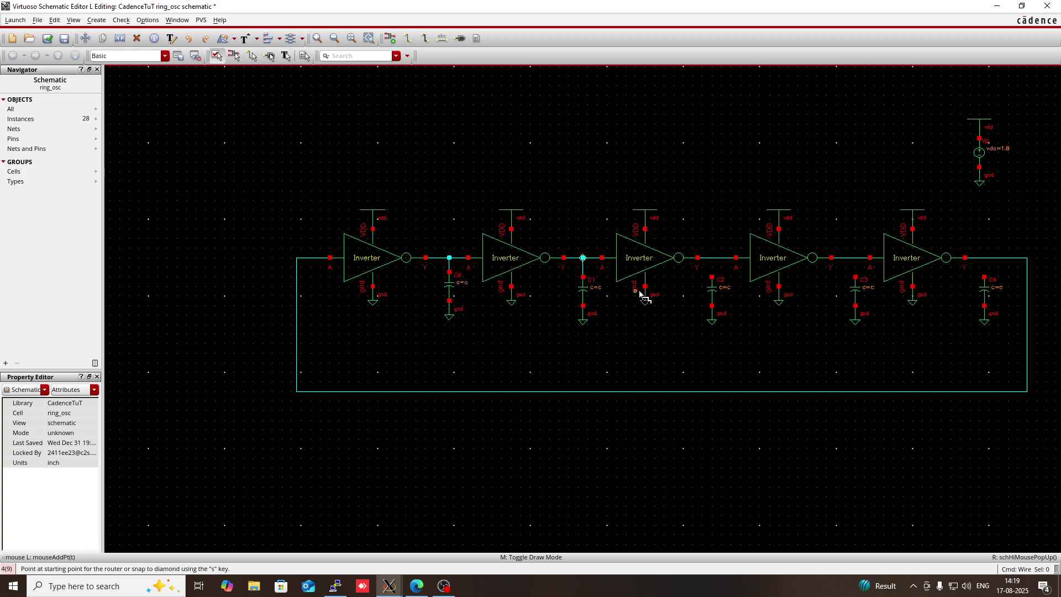
{"action": "left_click", "coordinate": [712, 277]}
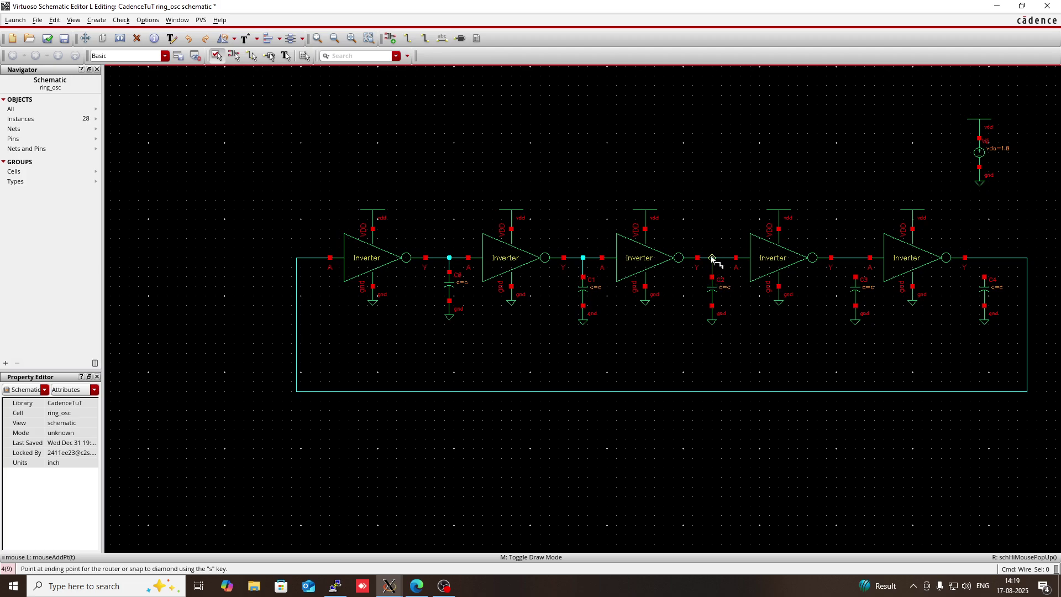
{"action": "left_click", "coordinate": [708, 259]}
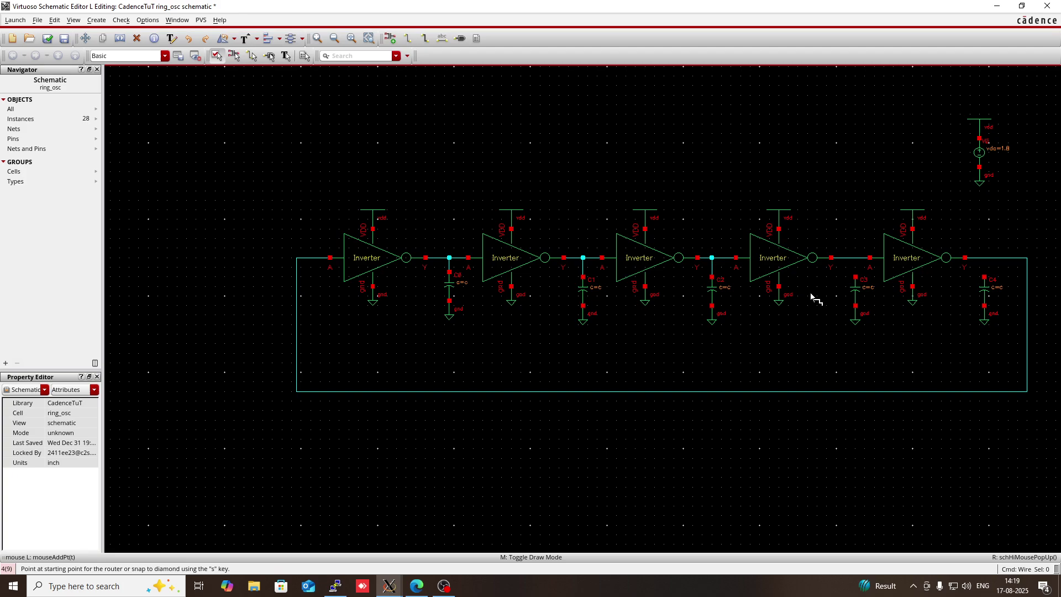
{"action": "left_click", "coordinate": [856, 276]}
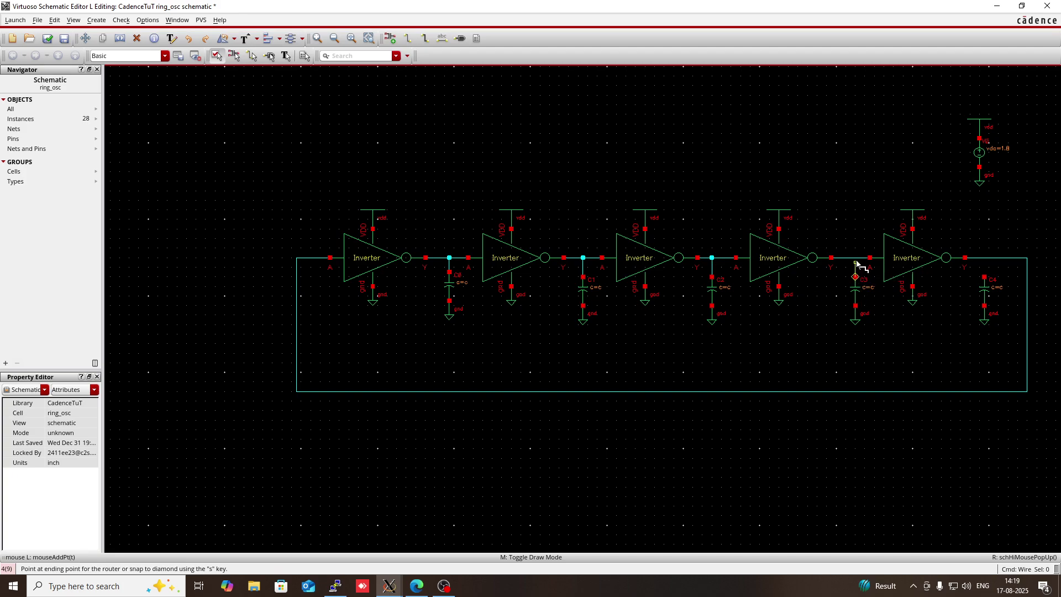
{"action": "left_click", "coordinate": [857, 262]}
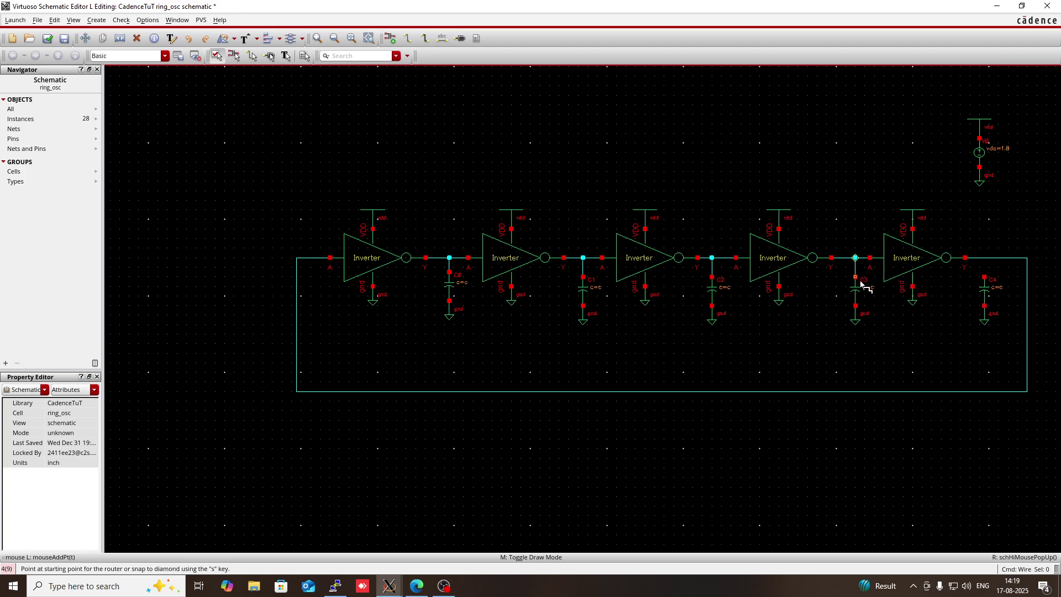
{"action": "left_click", "coordinate": [984, 276]}
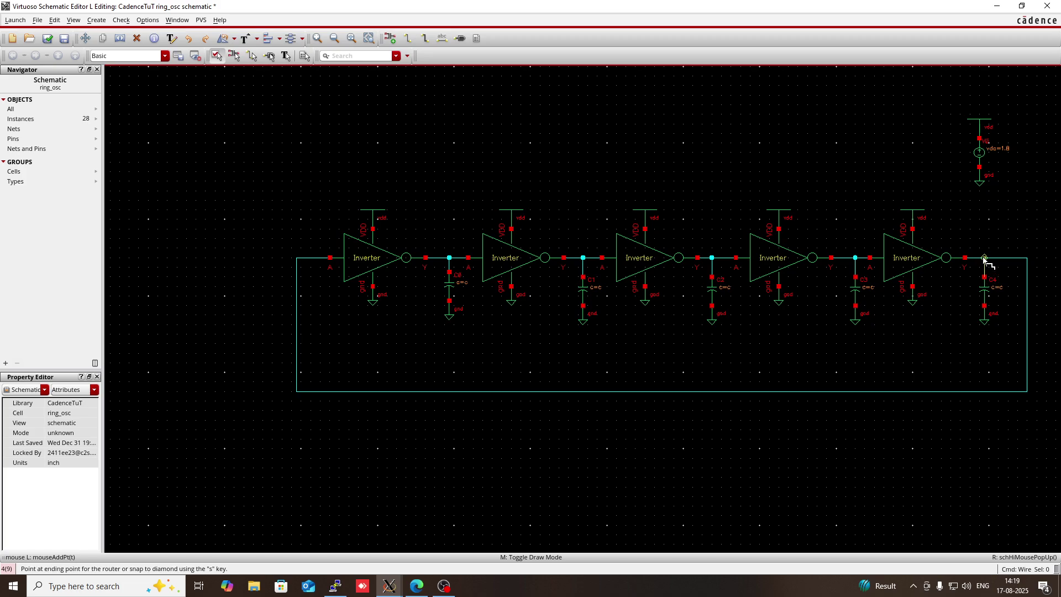
{"action": "left_click", "coordinate": [984, 258]}
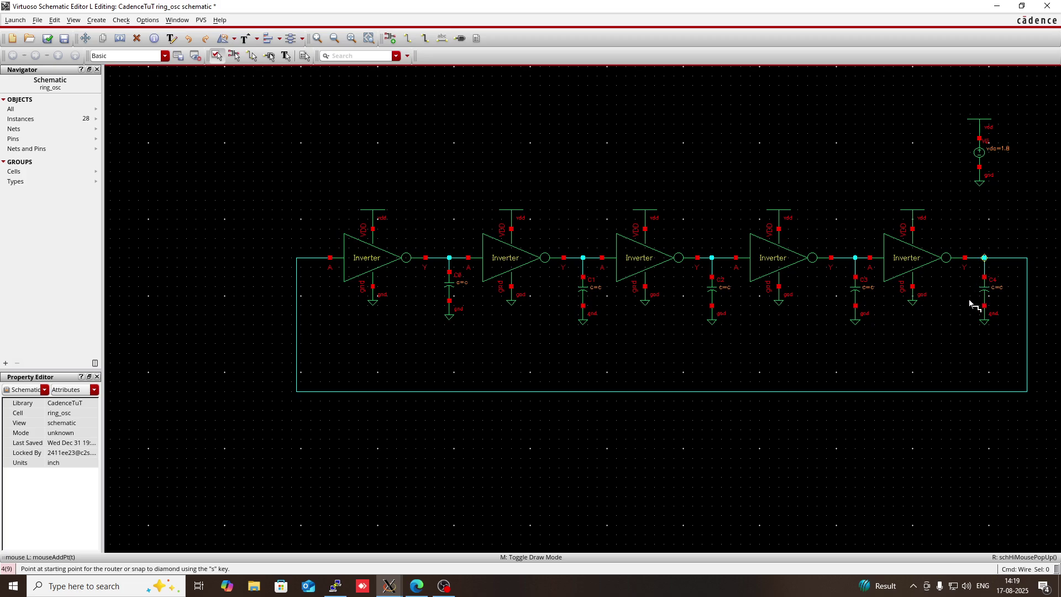
{"action": "key", "text": "Escape"}
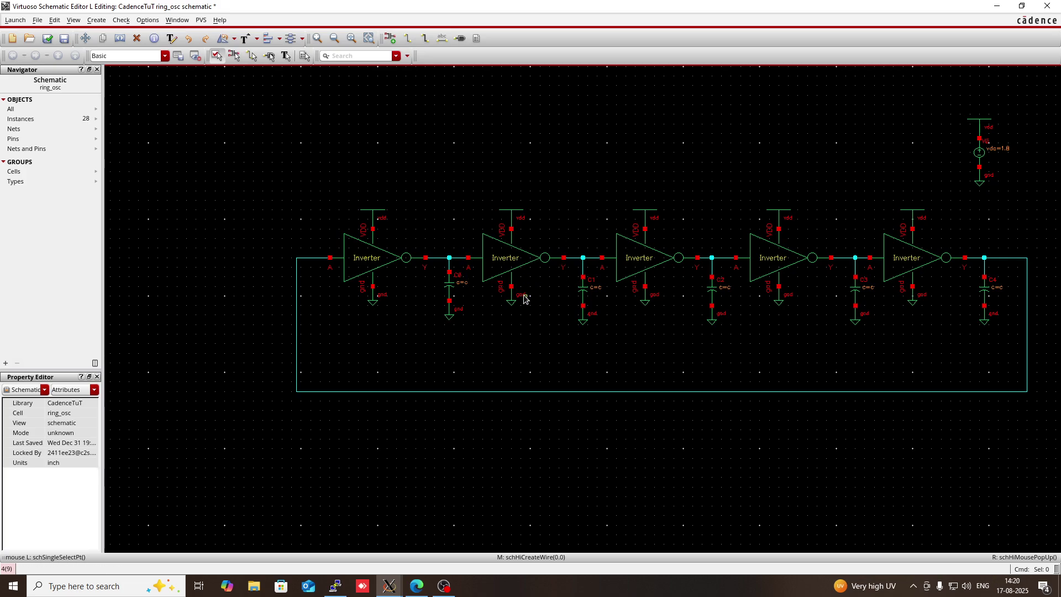
Create an output pin named Out, rotated 180 degrees, outside the feedback loop and level with the last inverter's output wire
{"action": "key", "text": "p"}
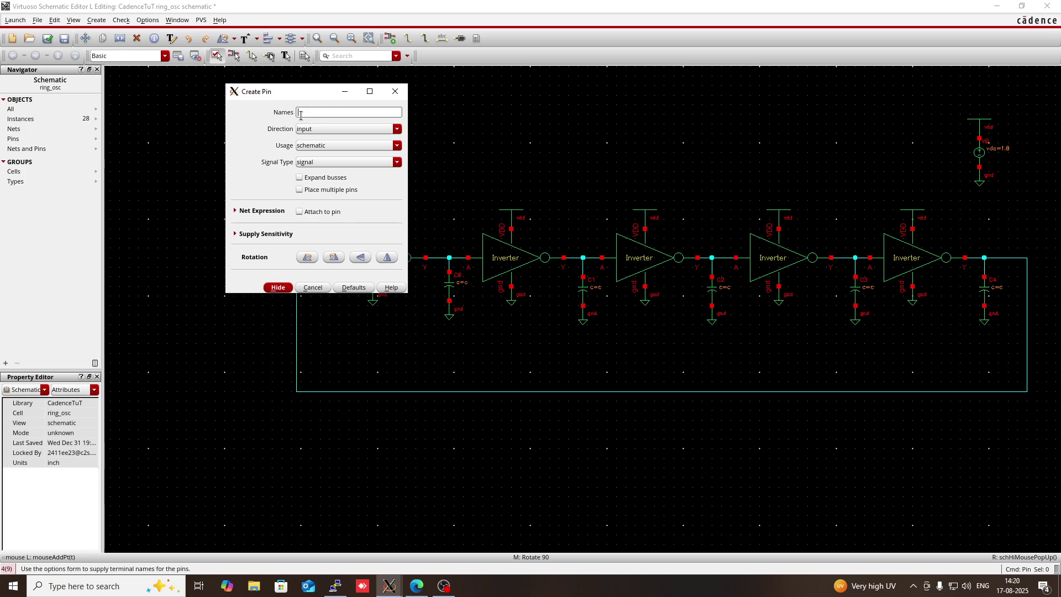
{"action": "left_click", "coordinate": [333, 129]}
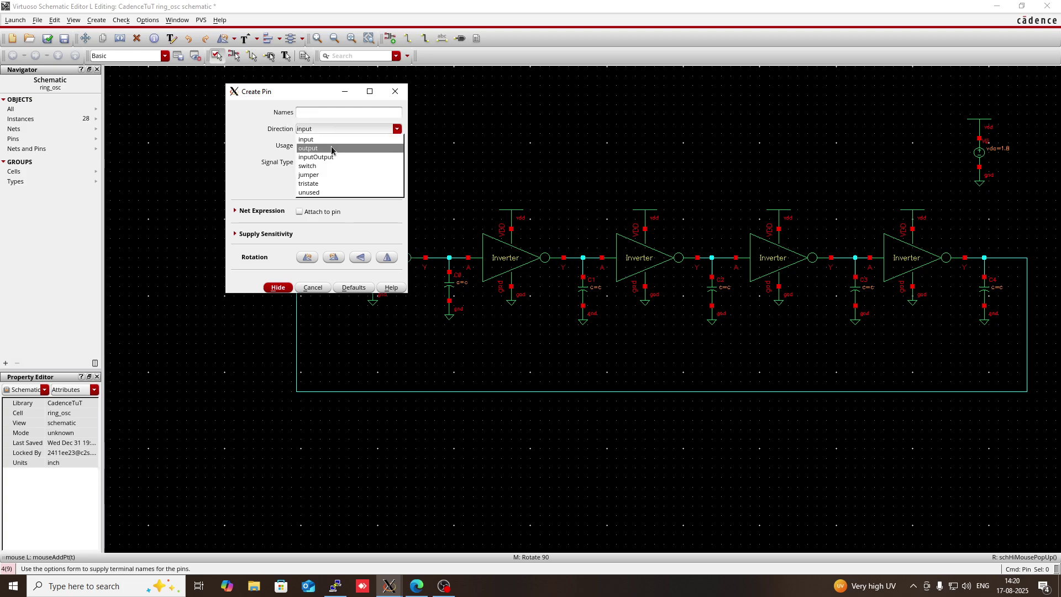
{"action": "left_click", "coordinate": [330, 146]}
{"action": "left_click", "coordinate": [325, 111]}
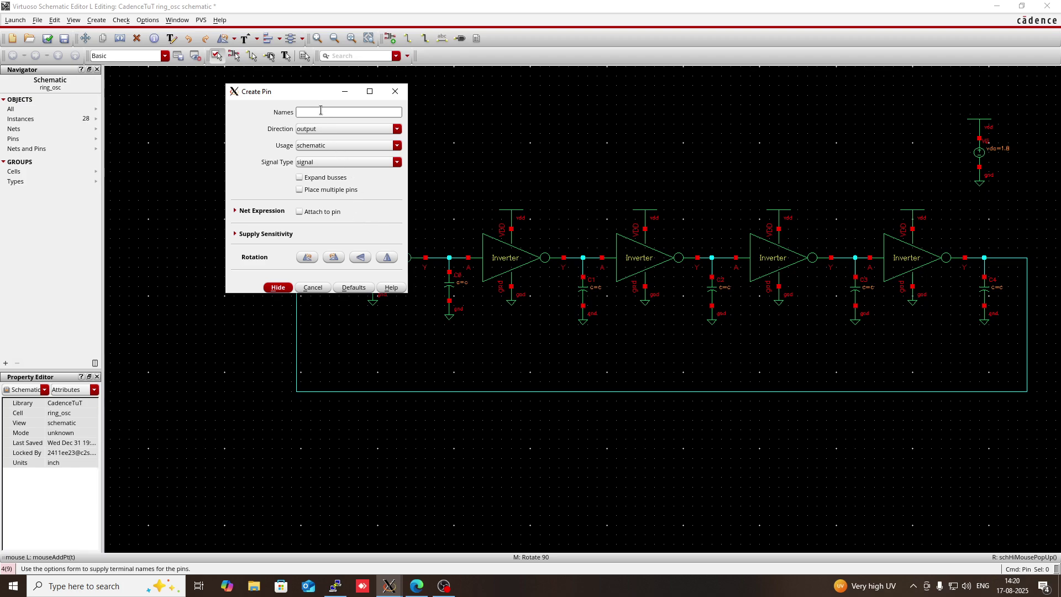
{"action": "left_click", "coordinate": [322, 131]}
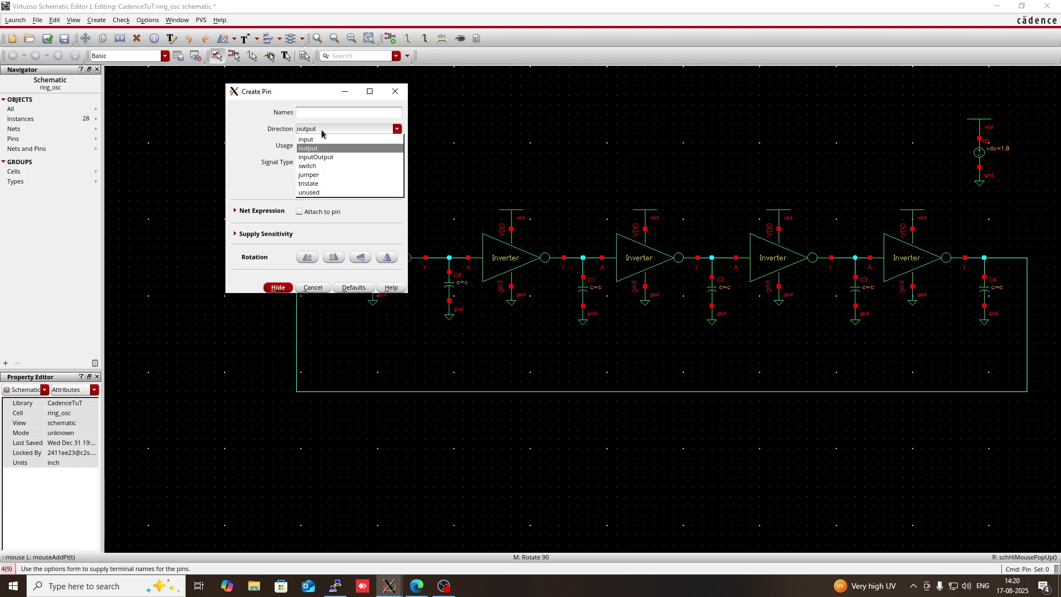
{"action": "left_click", "coordinate": [322, 130]}
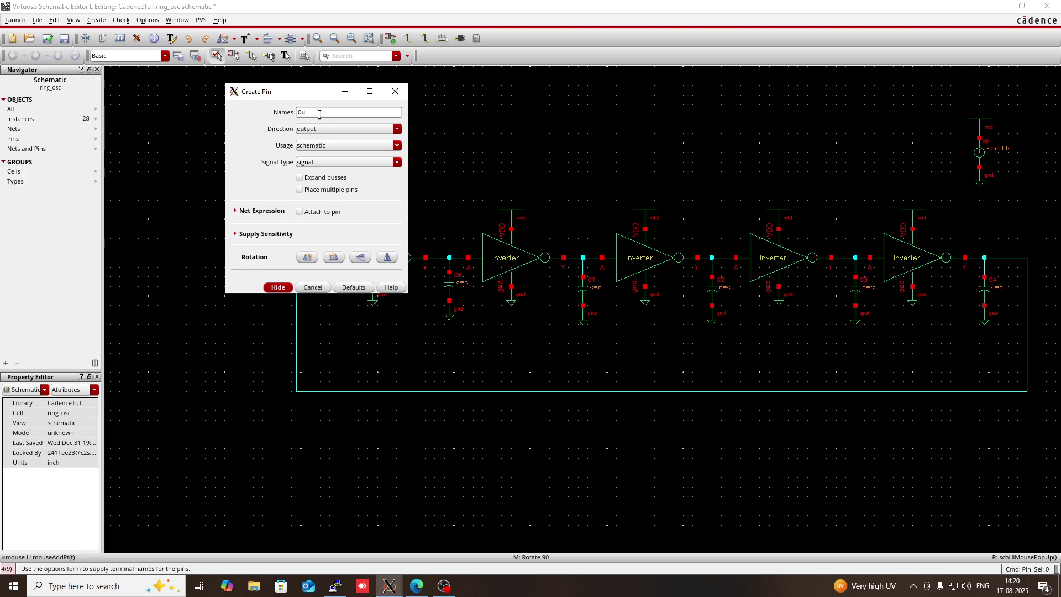
{"action": "left_click", "coordinate": [278, 287]}
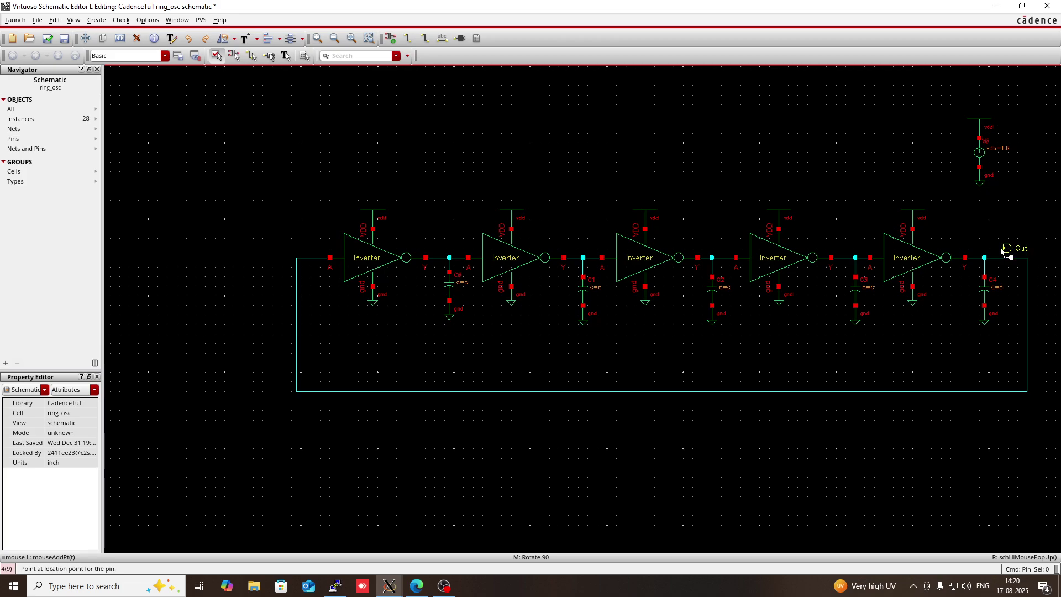
{"action": "middle_click", "coordinate": [1000, 247]}
{"action": "middle_click", "coordinate": [1000, 247]}
{"action": "key", "text": "Right"}
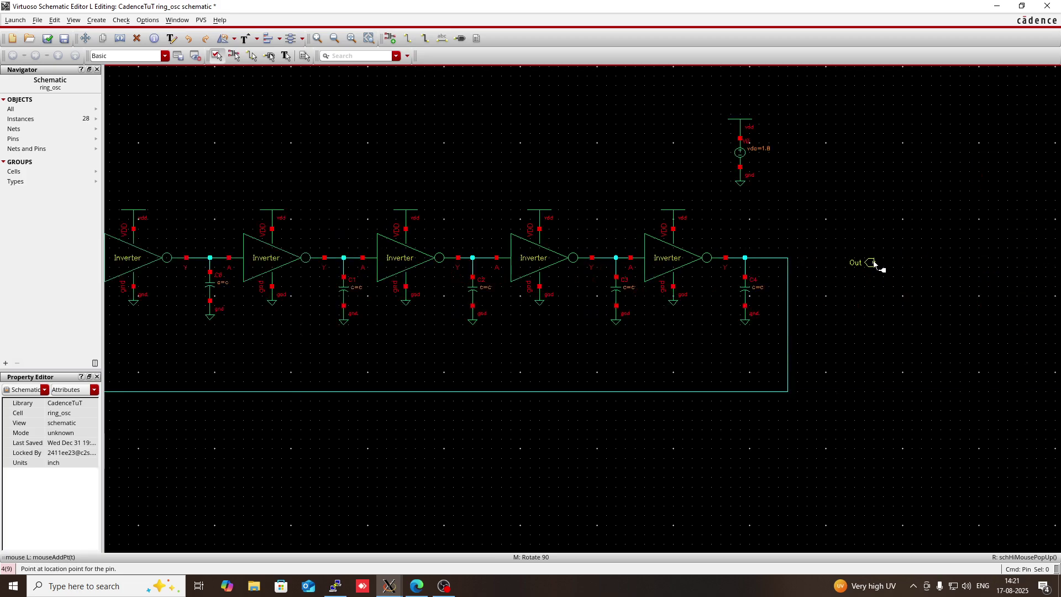
{"action": "left_click", "coordinate": [844, 257]}
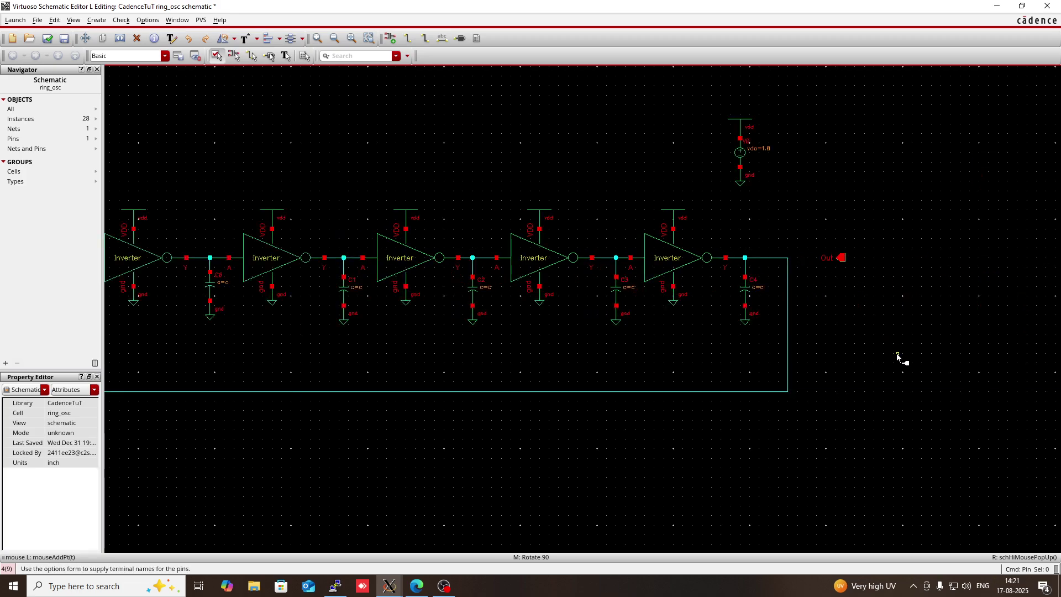
Wire the feedback loop's upper corner after the last inverter to the Out pin, and check and save the schematic
{"action": "key", "text": "f"}
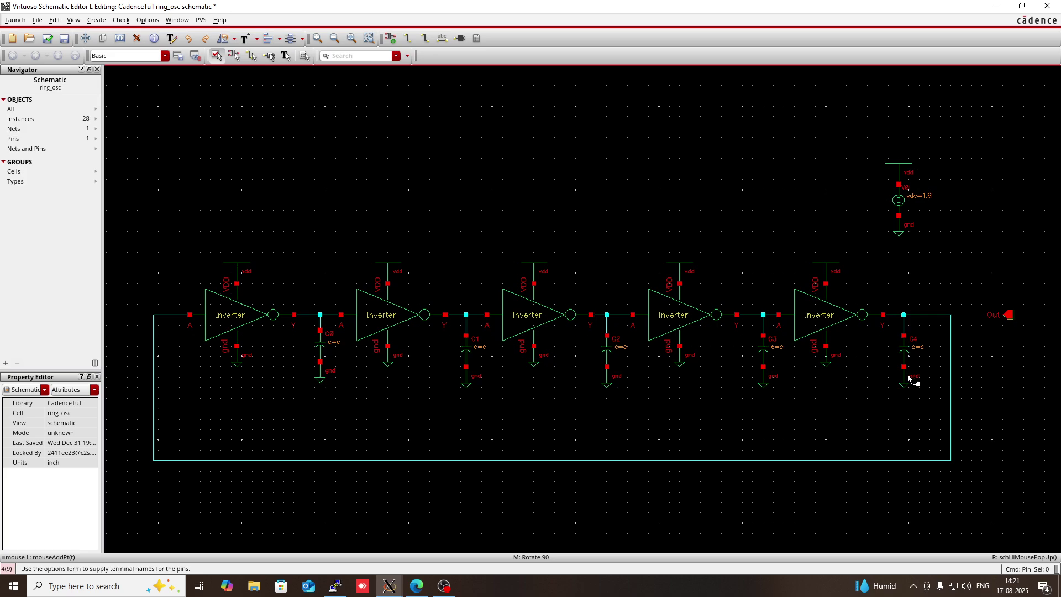
{"action": "key", "text": "w"}
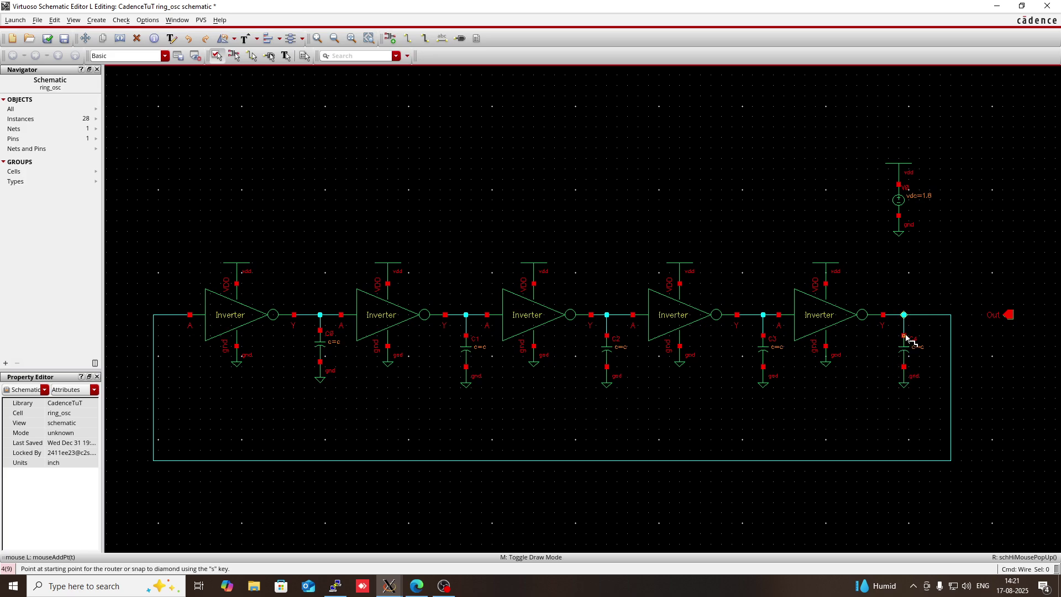
{"action": "left_click", "coordinate": [950, 314]}
{"action": "left_click", "coordinate": [1009, 315]}
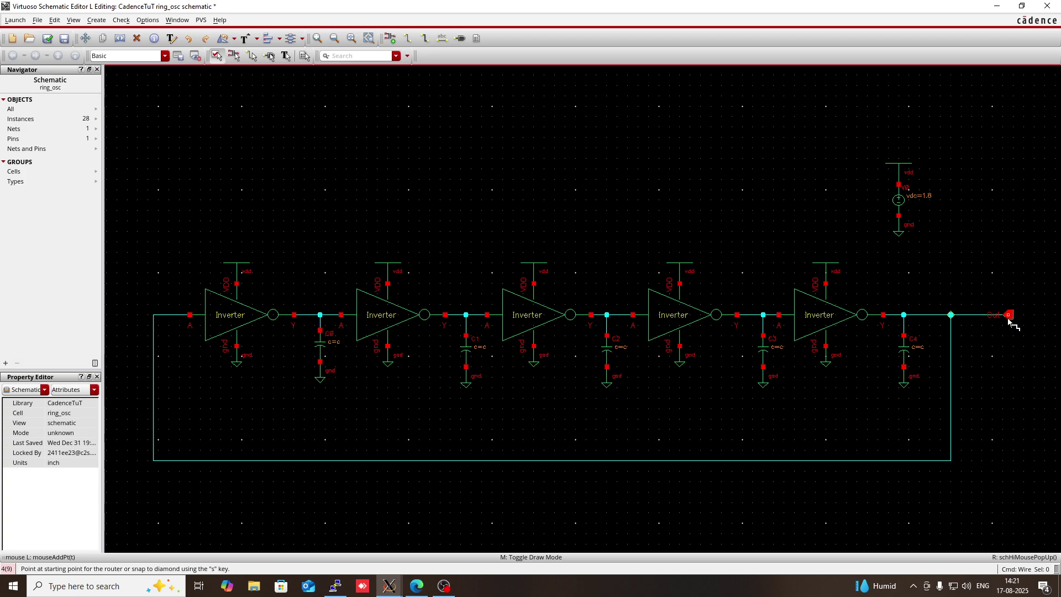
{"action": "key", "text": "Escape"}
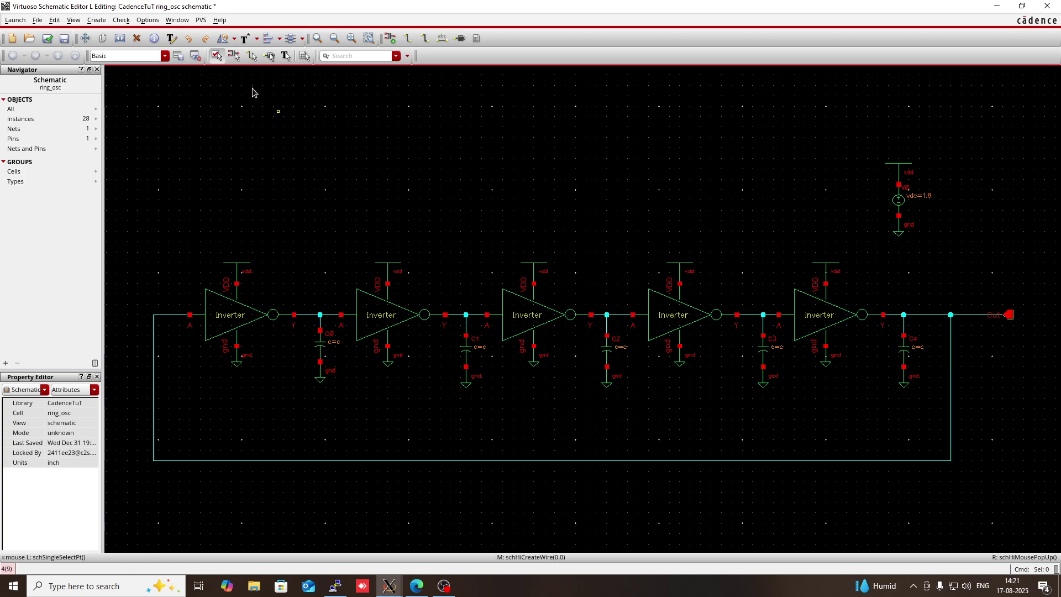
{"action": "left_click", "coordinate": [47, 38]}
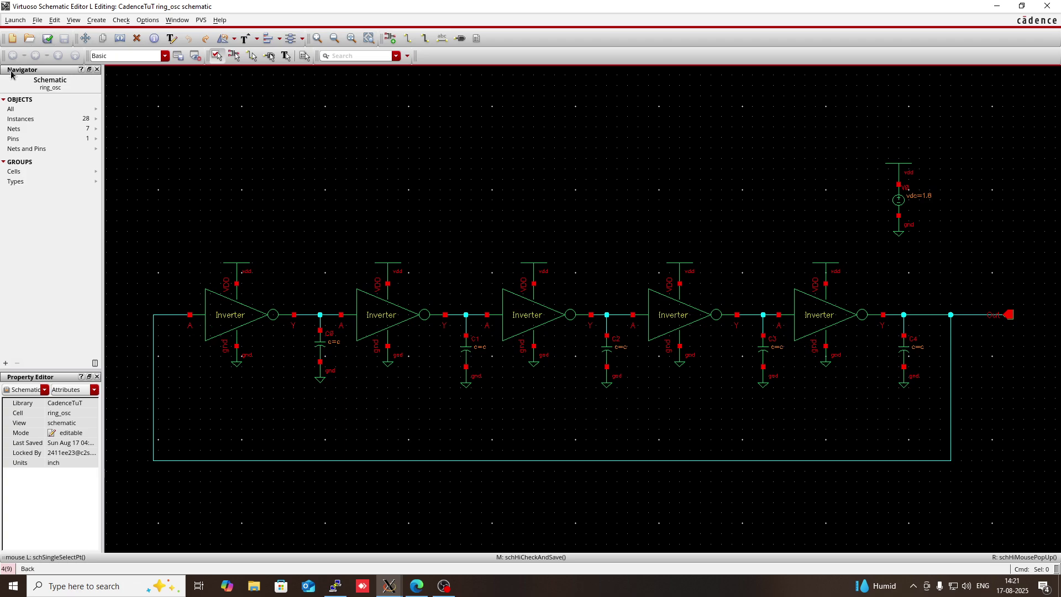
Launch ADE L for the schematic and set up a transient analysis with stop time 1u and moderate accuracy
{"action": "left_click", "coordinate": [15, 20]}
{"action": "left_click", "coordinate": [15, 33]}
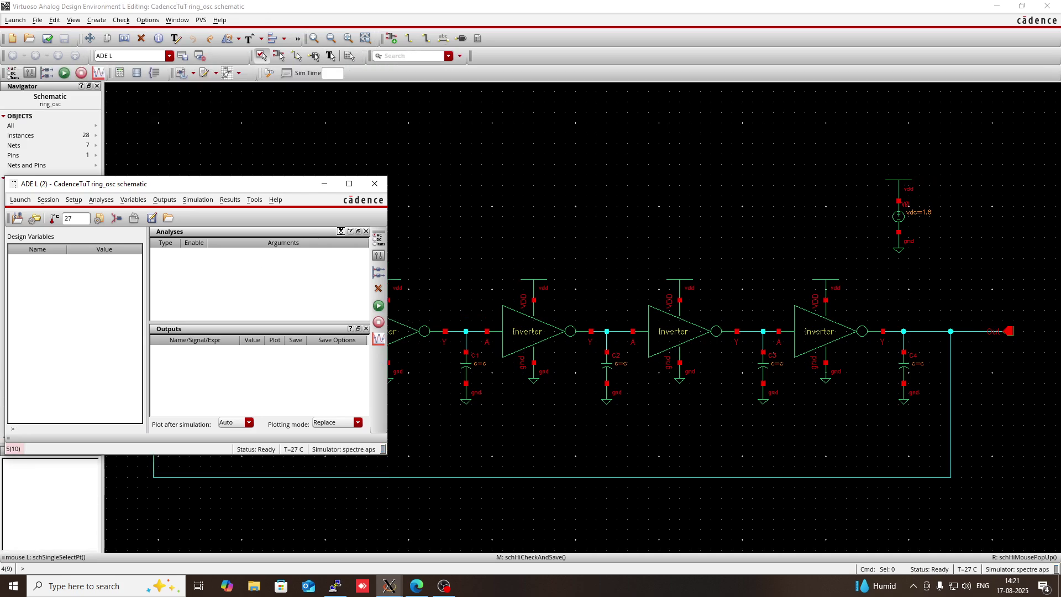
{"action": "double_click", "coordinate": [294, 266]}
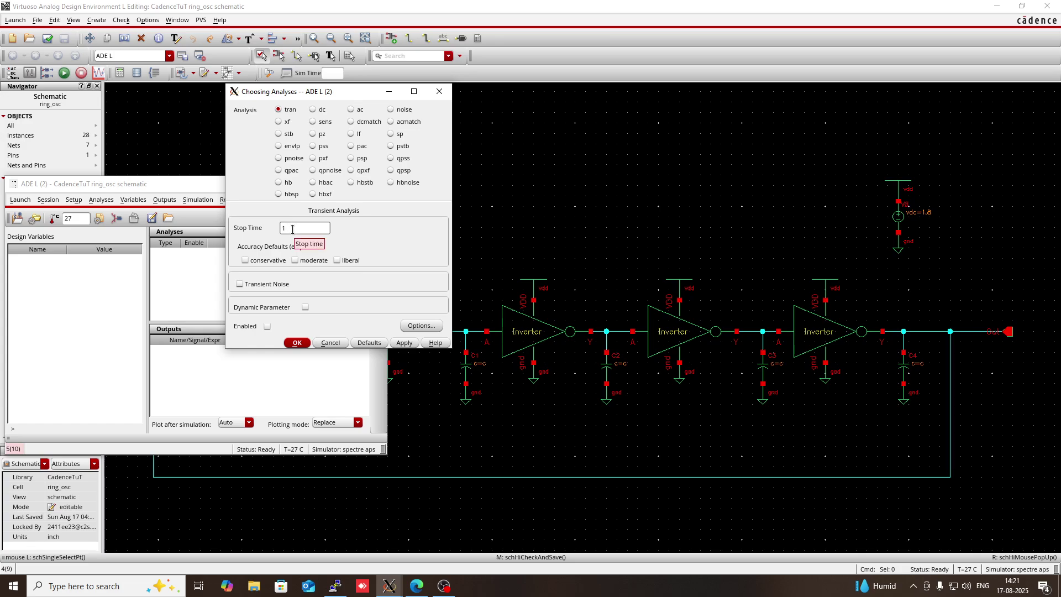
{"action": "left_click", "coordinate": [295, 260]}
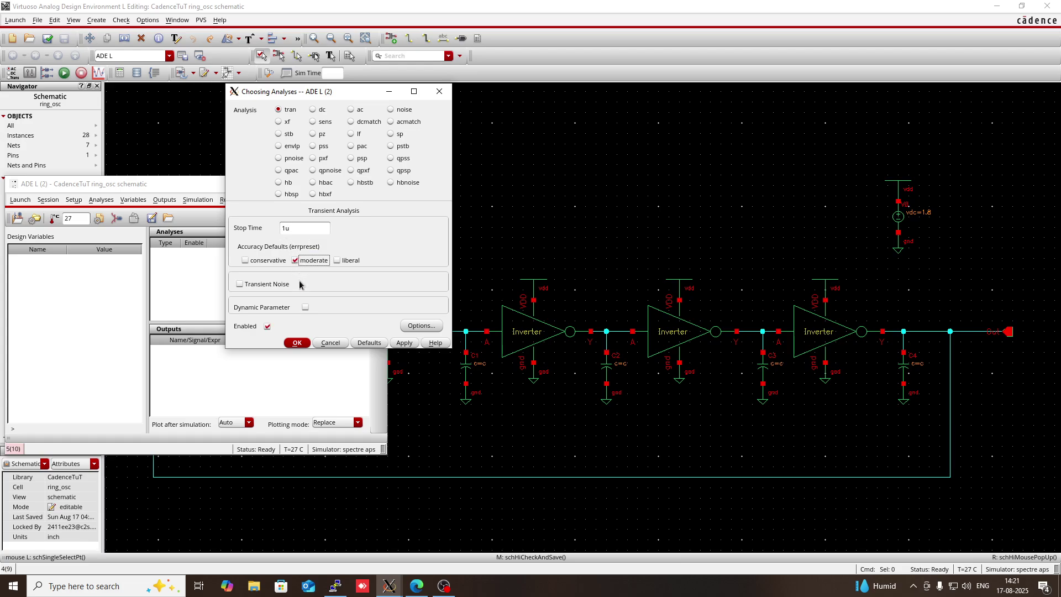
{"action": "left_click", "coordinate": [296, 344]}
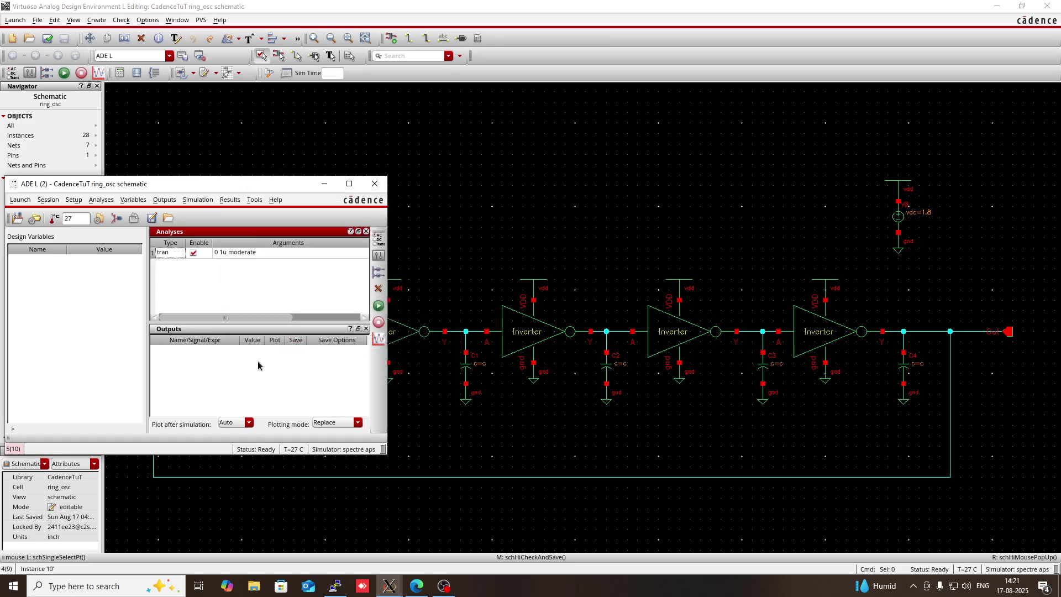
Add the Out net from the schematic to the simulation outputs as a plotted signal
{"action": "right_click", "coordinate": [240, 375]}
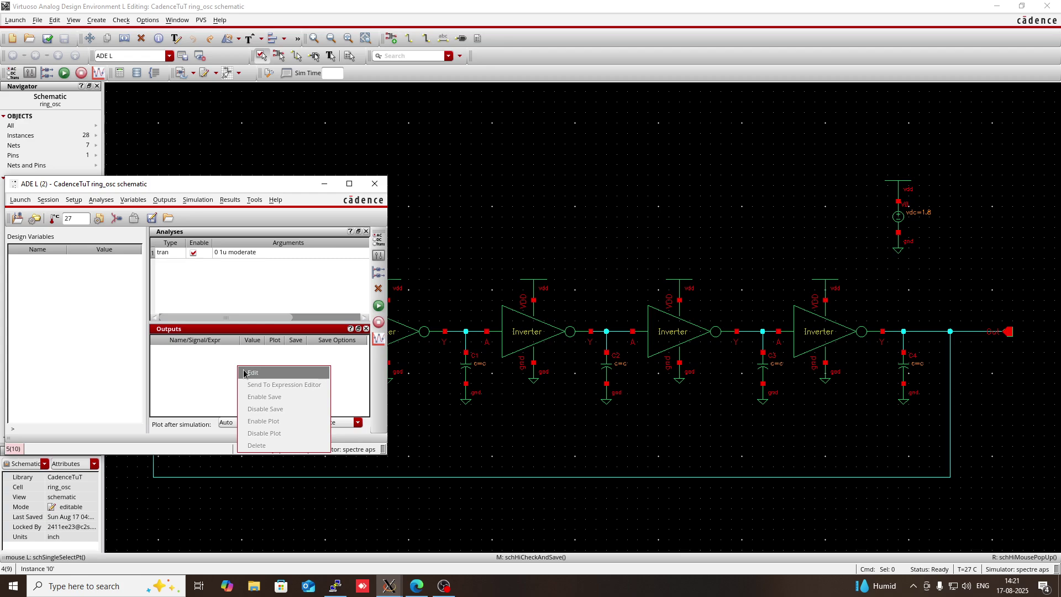
{"action": "left_click", "coordinate": [252, 373]}
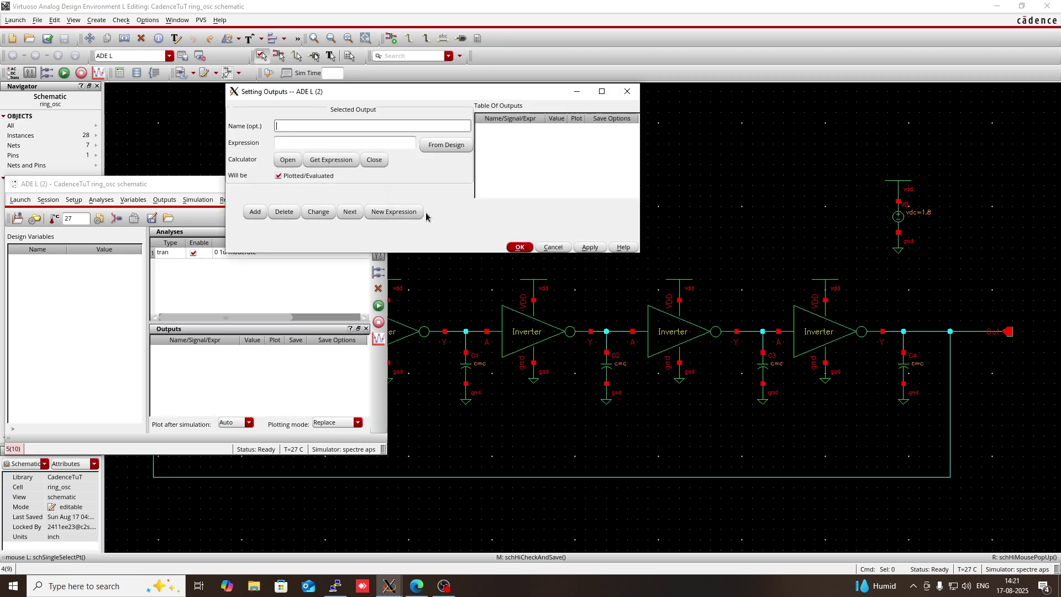
{"action": "left_click", "coordinate": [449, 147]}
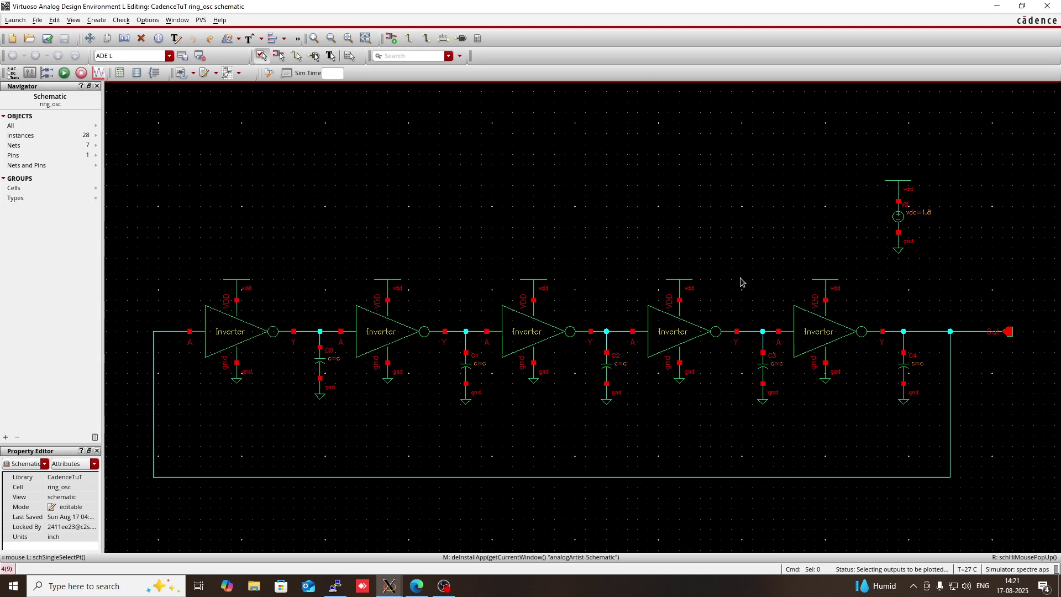
{"action": "left_click", "coordinate": [1007, 334]}
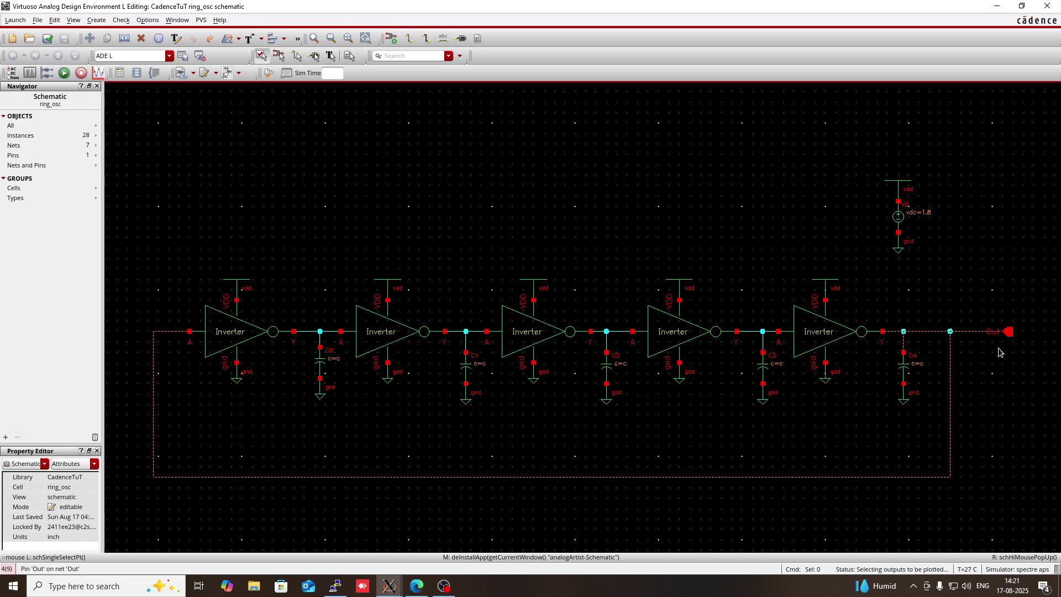
{"action": "mouse_move", "coordinate": [401, 575]}
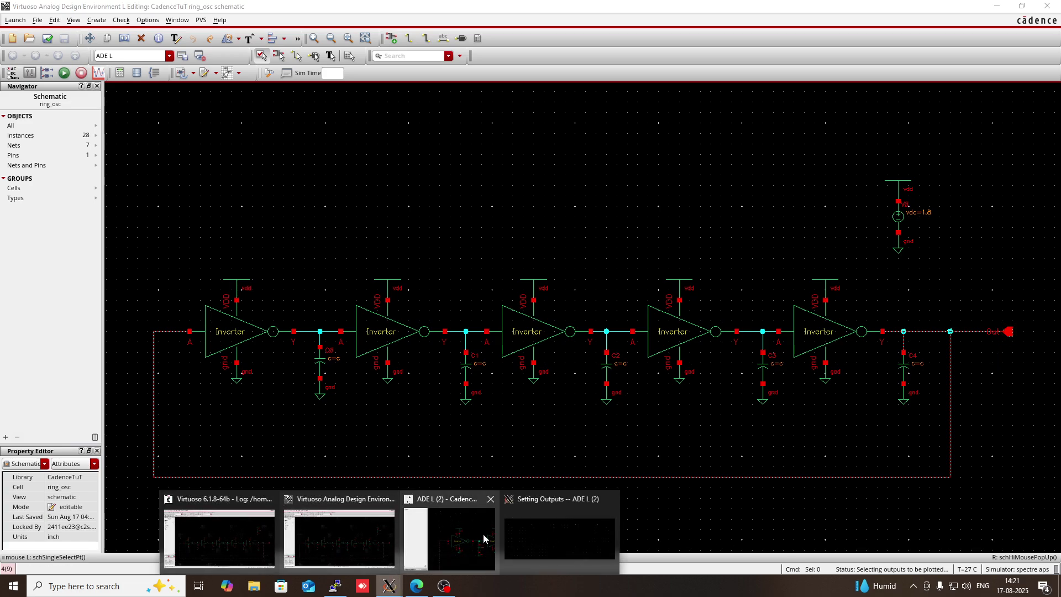
{"action": "left_click", "coordinate": [522, 530]}
{"action": "left_click", "coordinate": [522, 247]}
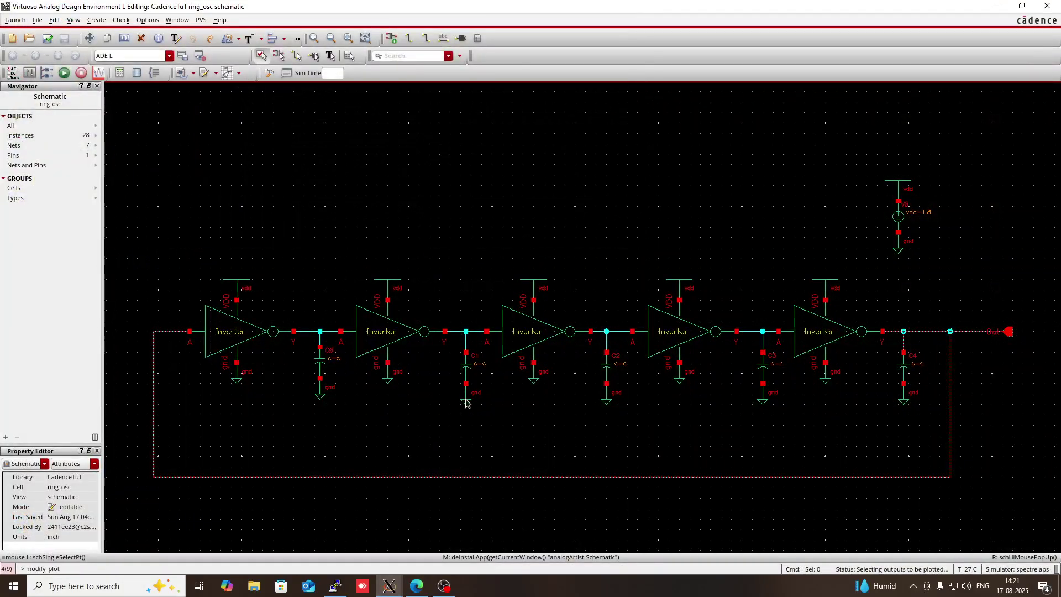
Copy the design variables from the cellview into ADE L and set the capacitor variable c to 1p
{"action": "mouse_move", "coordinate": [396, 586]}
{"action": "left_click", "coordinate": [538, 513]}
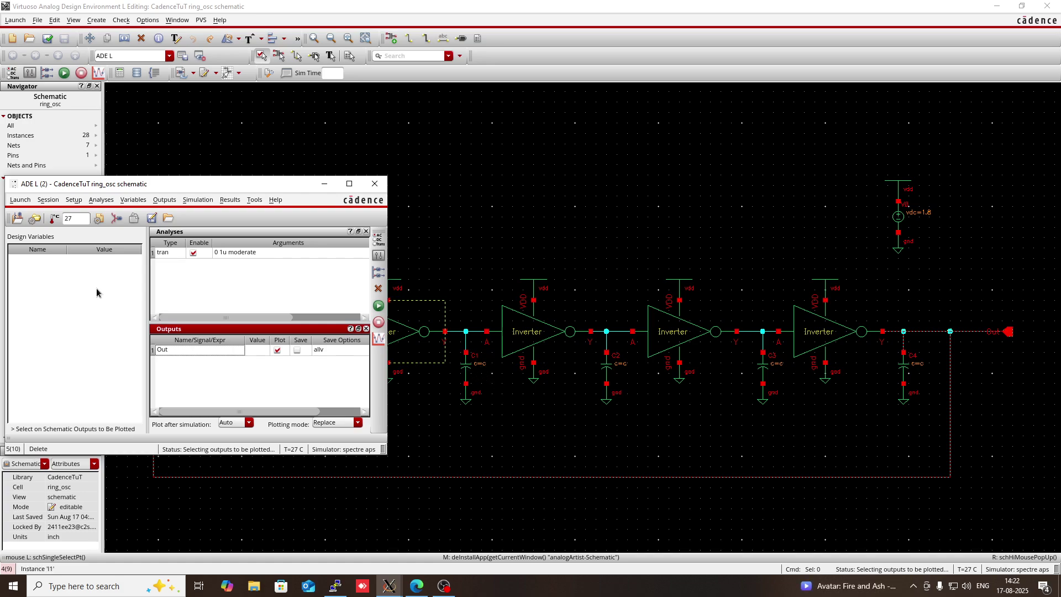
{"action": "right_click", "coordinate": [70, 280]}
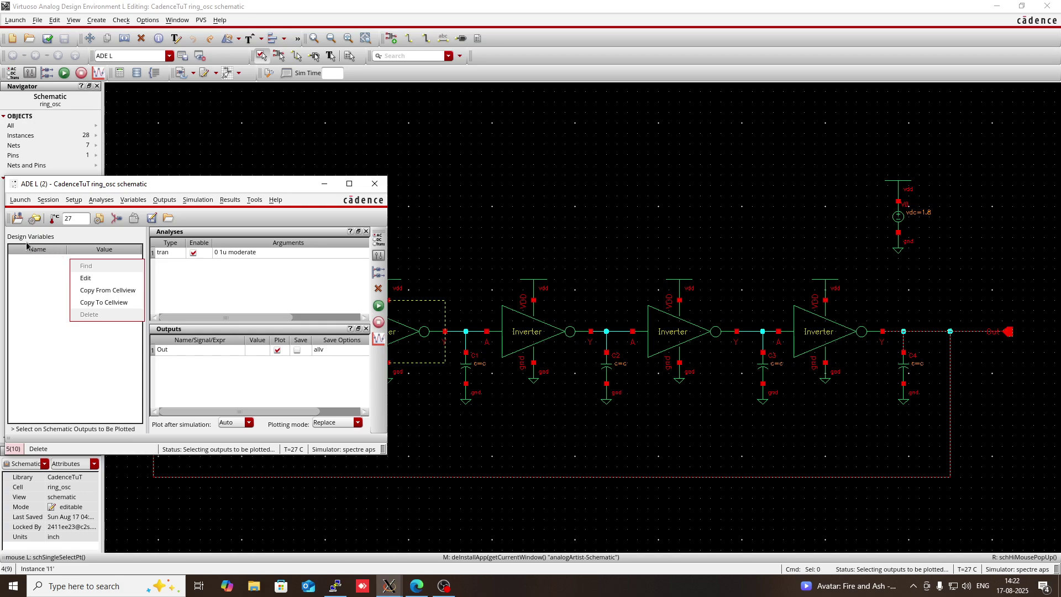
{"action": "left_click", "coordinate": [98, 290]}
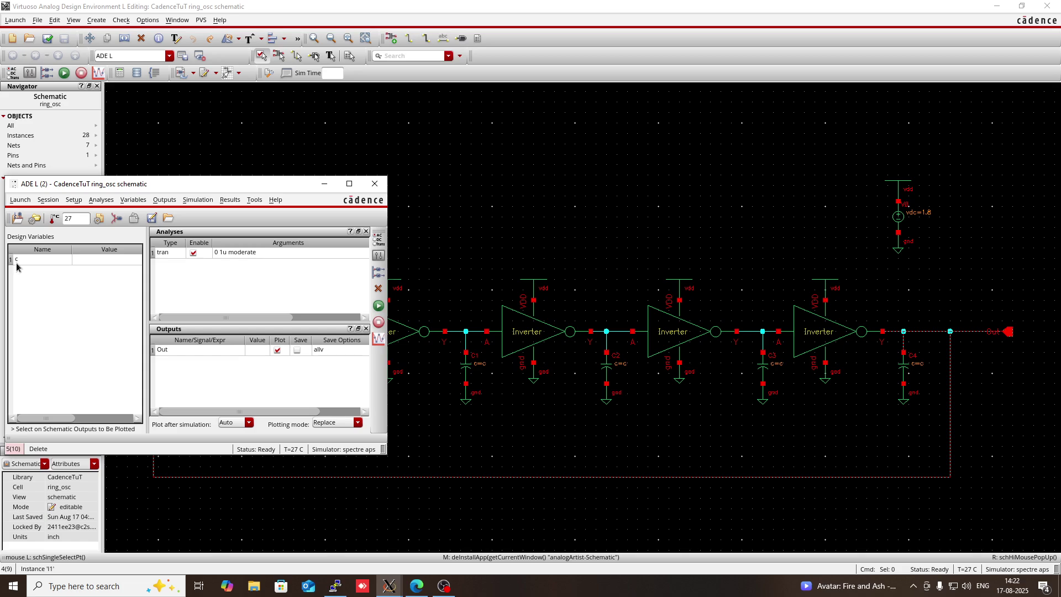
{"action": "left_click", "coordinate": [98, 261]}
{"action": "left_click", "coordinate": [98, 260]}
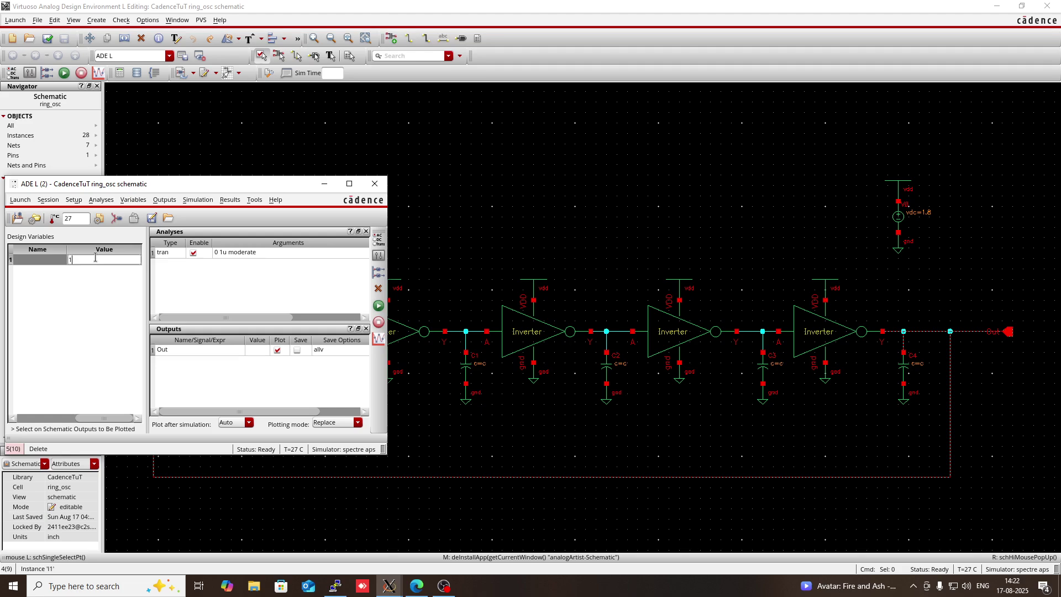
{"action": "key", "text": "Return"}
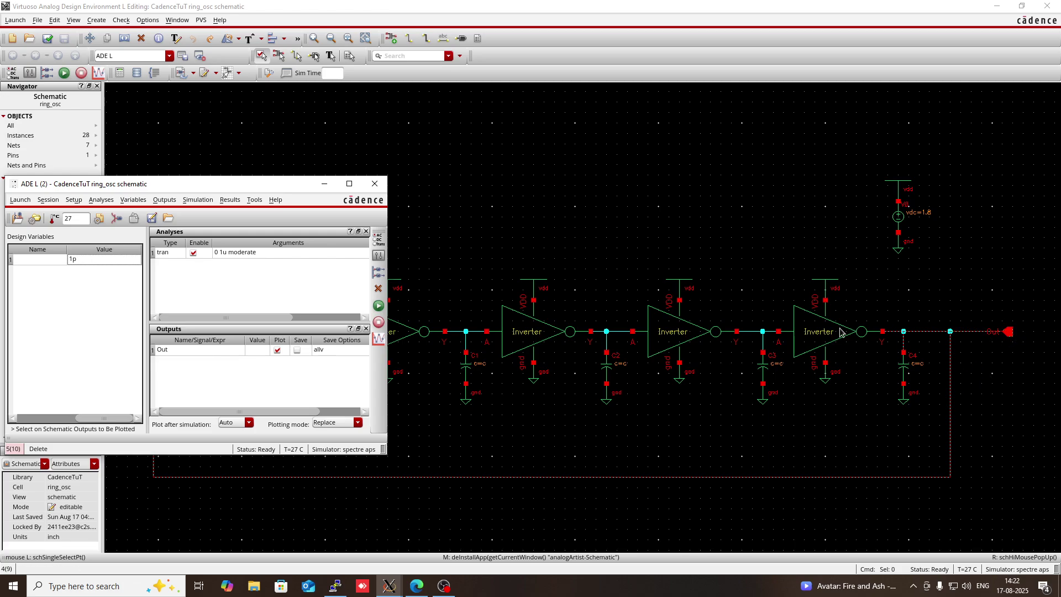
Open the calculator and capture the transient voltage of the Out pin from the schematic as VT("/Out")
{"action": "left_click", "coordinate": [254, 200]}
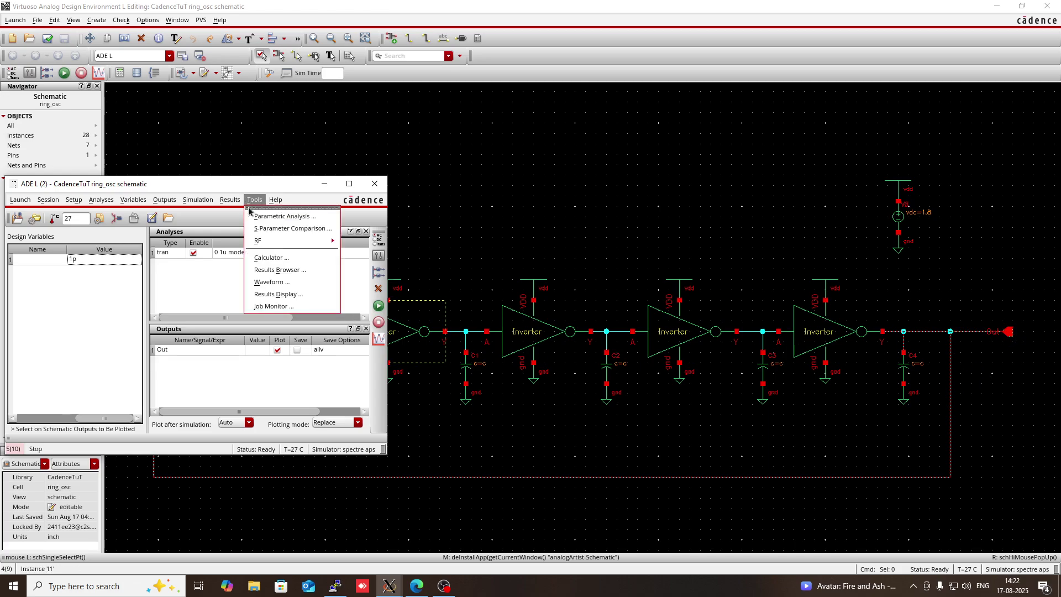
{"action": "left_click", "coordinate": [275, 257]}
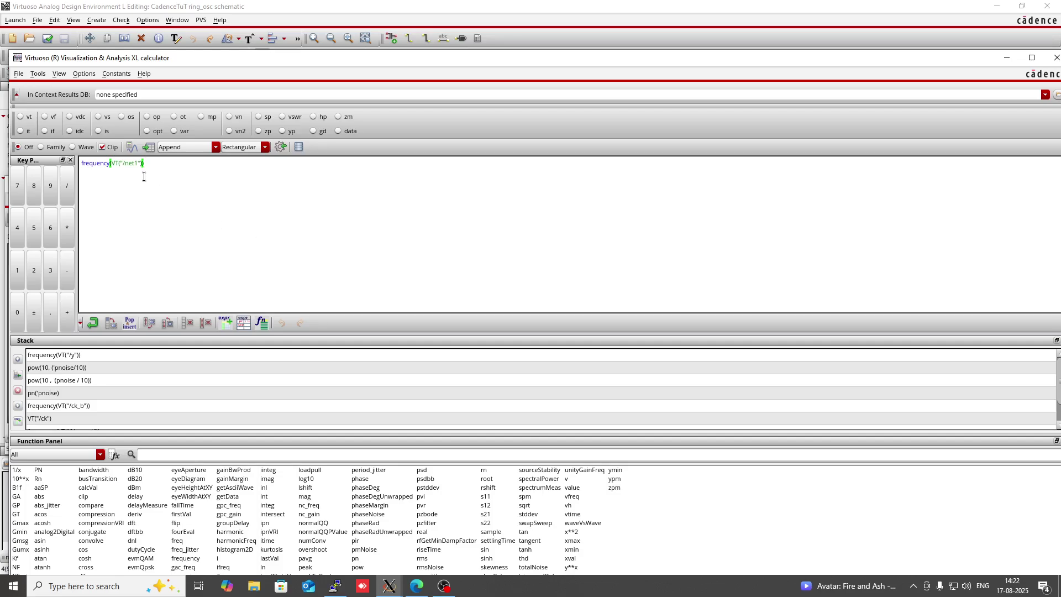
{"action": "left_click", "coordinate": [20, 116]}
{"action": "left_click", "coordinate": [1007, 59]}
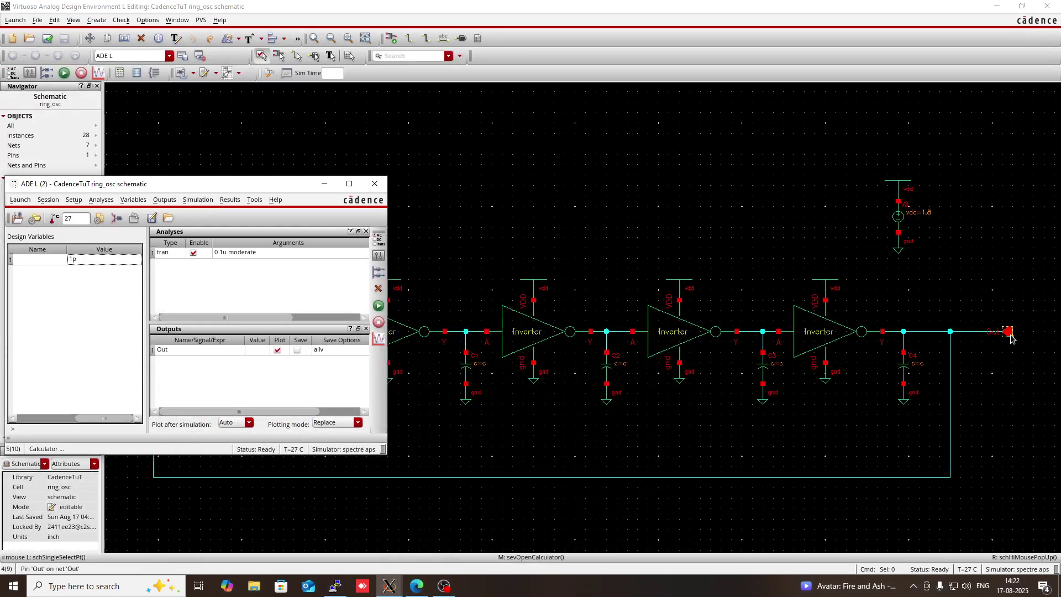
{"action": "left_click", "coordinate": [1010, 337]}
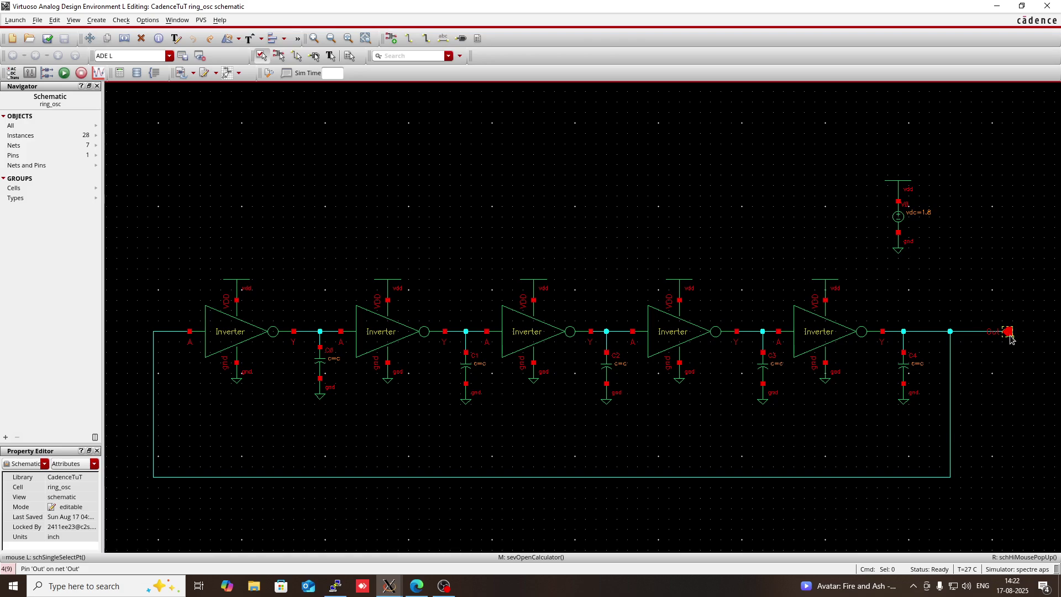
{"action": "left_click", "coordinate": [401, 585]}
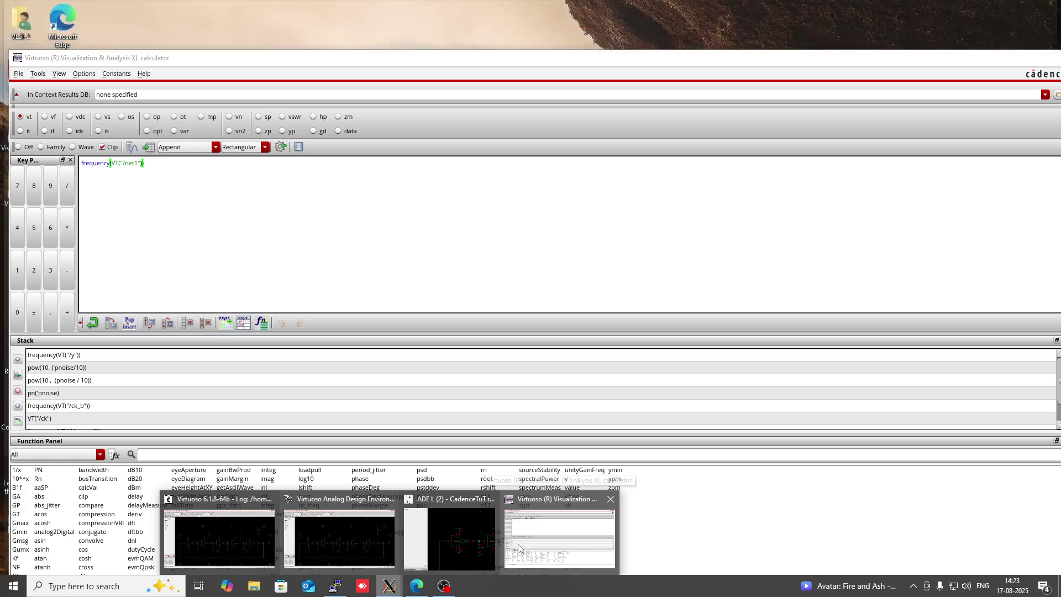
{"action": "left_click", "coordinate": [518, 544]}
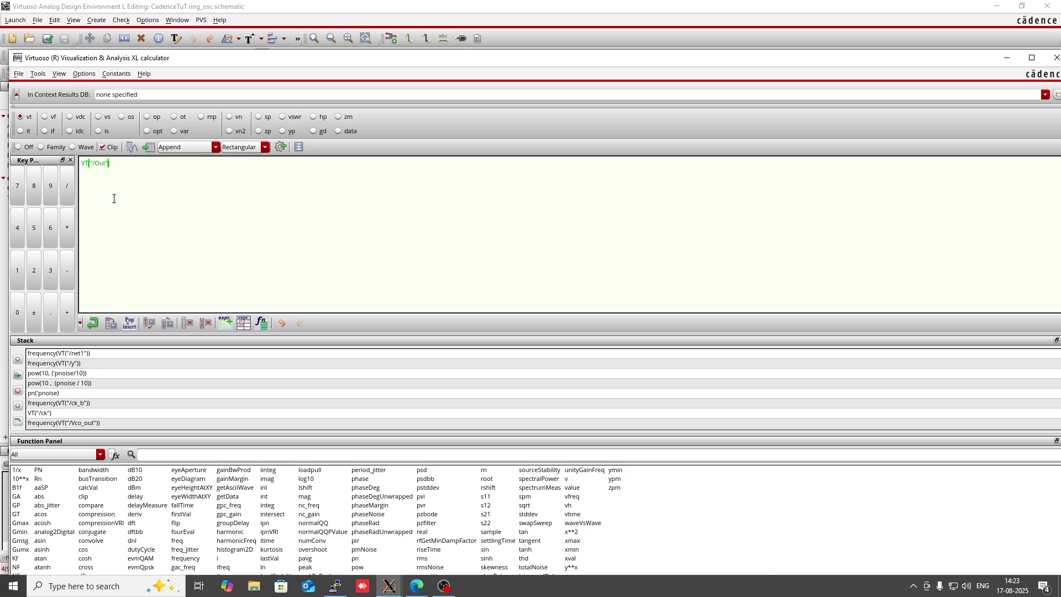
Apply the frequency function to VT("/Out"), add the expression to the ADE L outputs, and close the calculator
{"action": "left_click", "coordinate": [162, 453]}
{"action": "type", "text": "fre"}
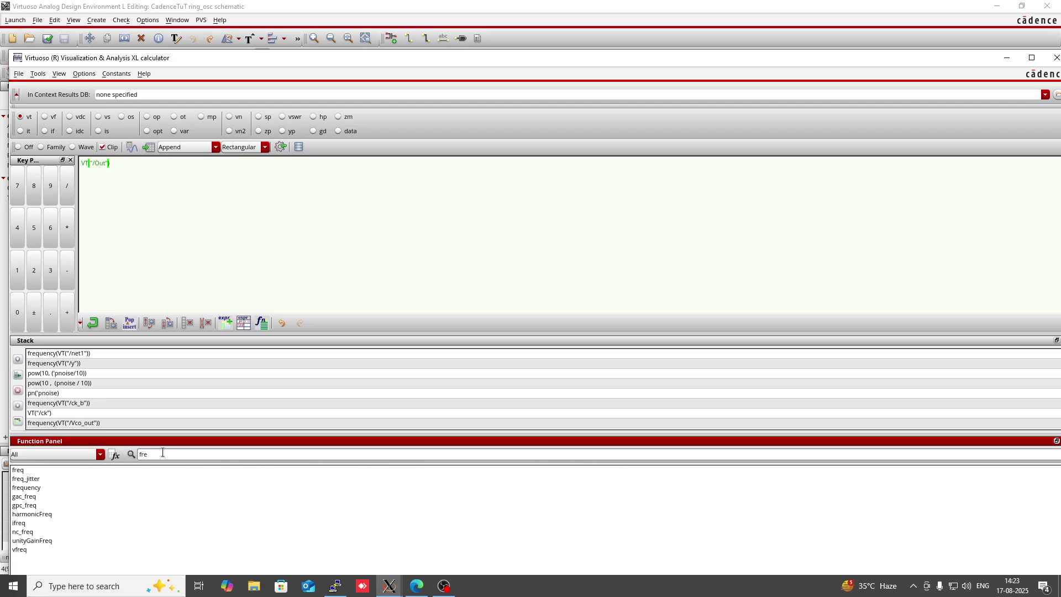
{"action": "left_click", "coordinate": [24, 489]}
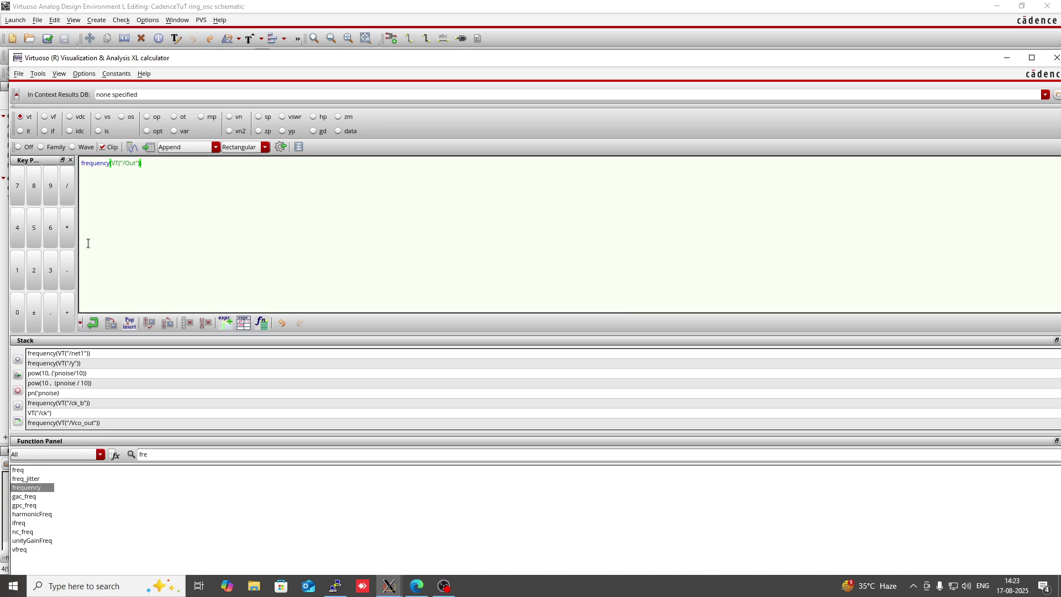
{"action": "left_click", "coordinate": [280, 147]}
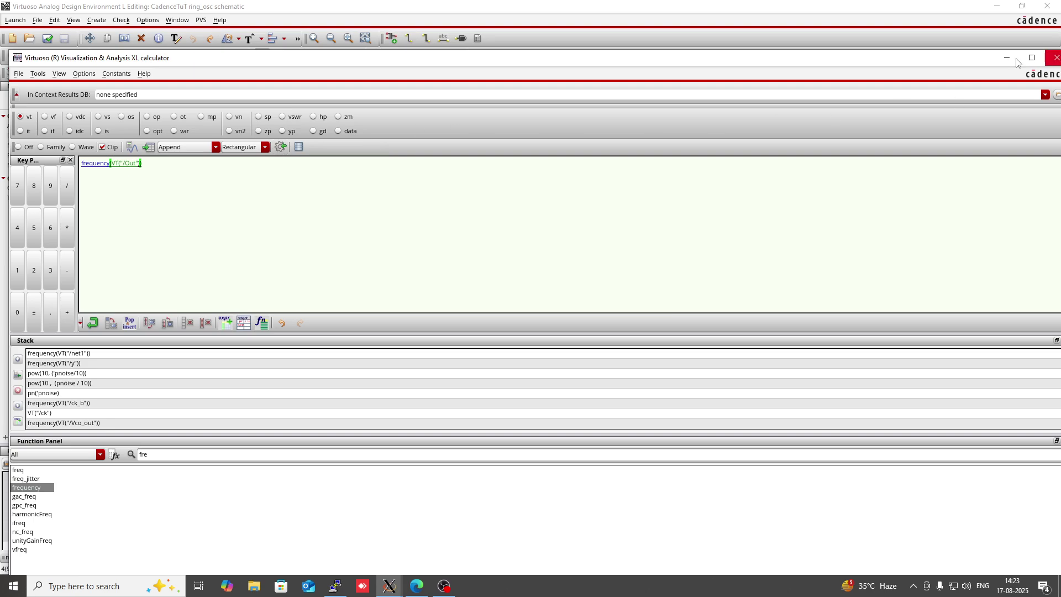
{"action": "left_click", "coordinate": [998, 61]}
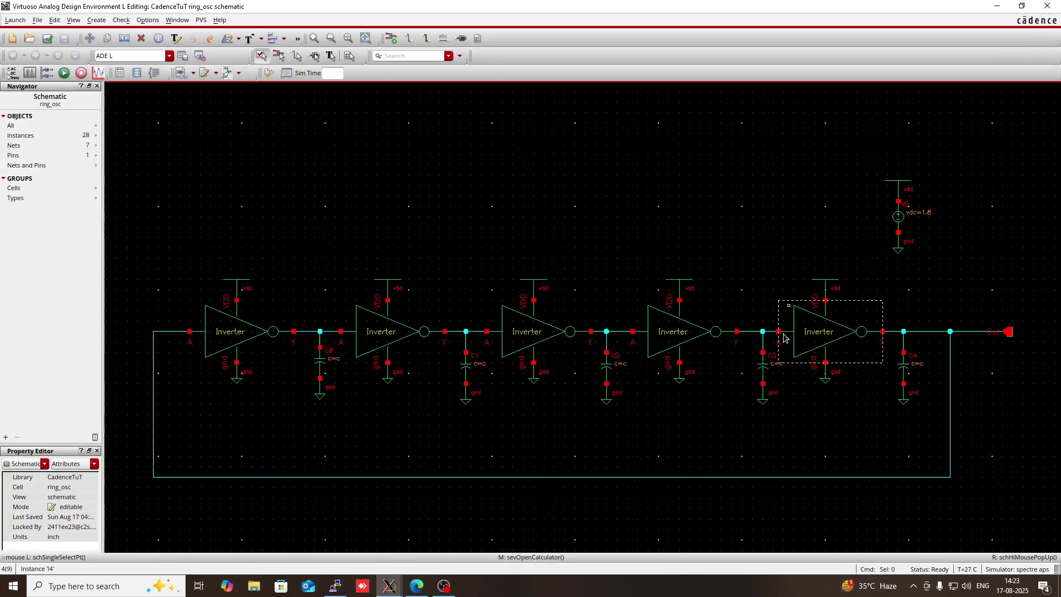
{"action": "mouse_move", "coordinate": [389, 585]}
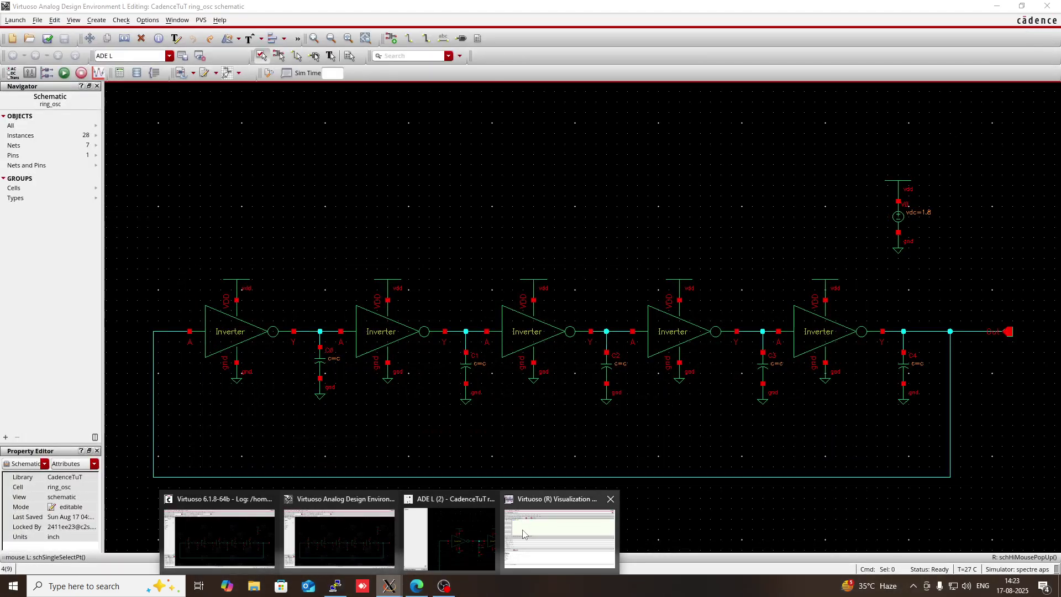
{"action": "left_click", "coordinate": [474, 546]}
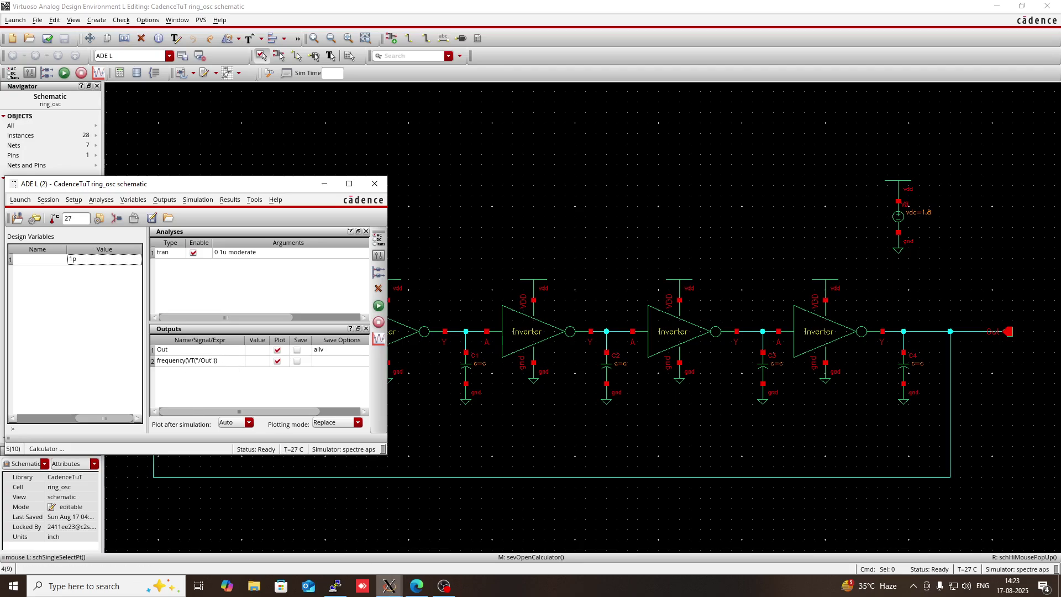
{"action": "mouse_move", "coordinate": [389, 586]}
{"action": "left_click", "coordinate": [560, 544]}
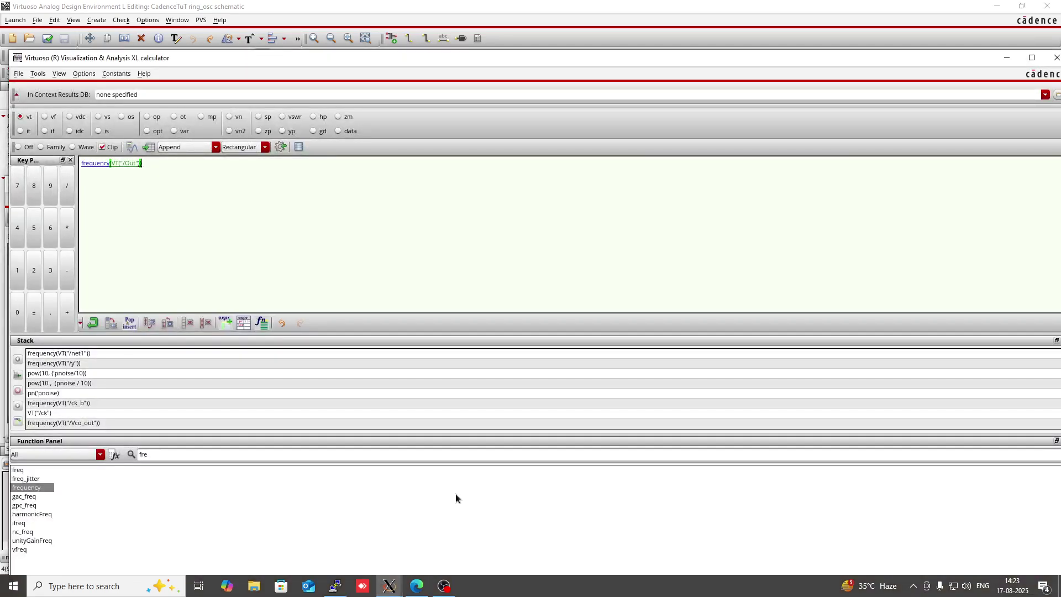
{"action": "left_click", "coordinate": [1056, 58]}
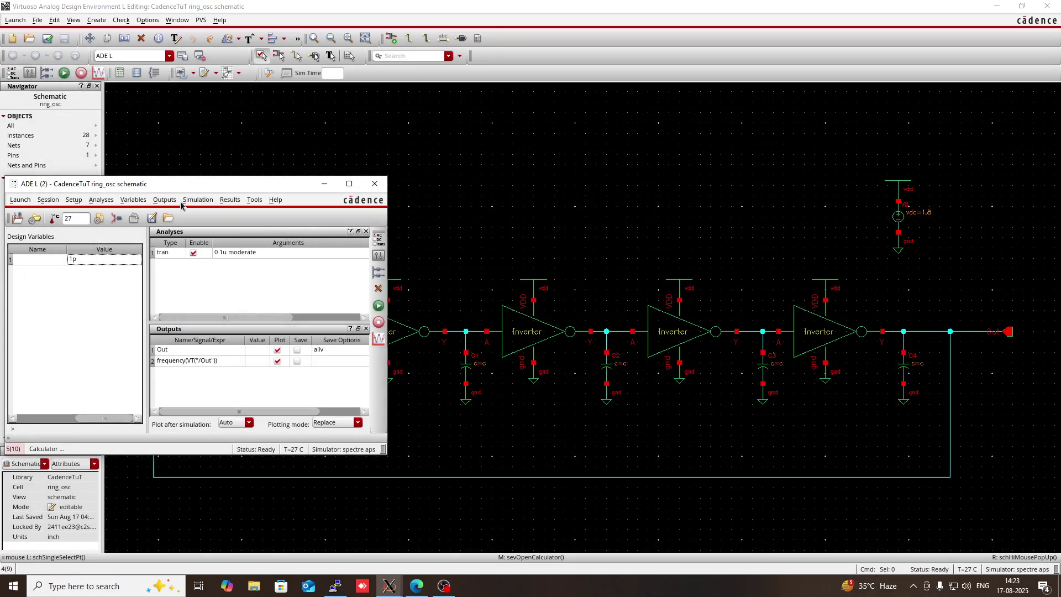
Set an initial condition with node voltage 0 on the Out net as a convergence aid
{"action": "left_click", "coordinate": [202, 200]}
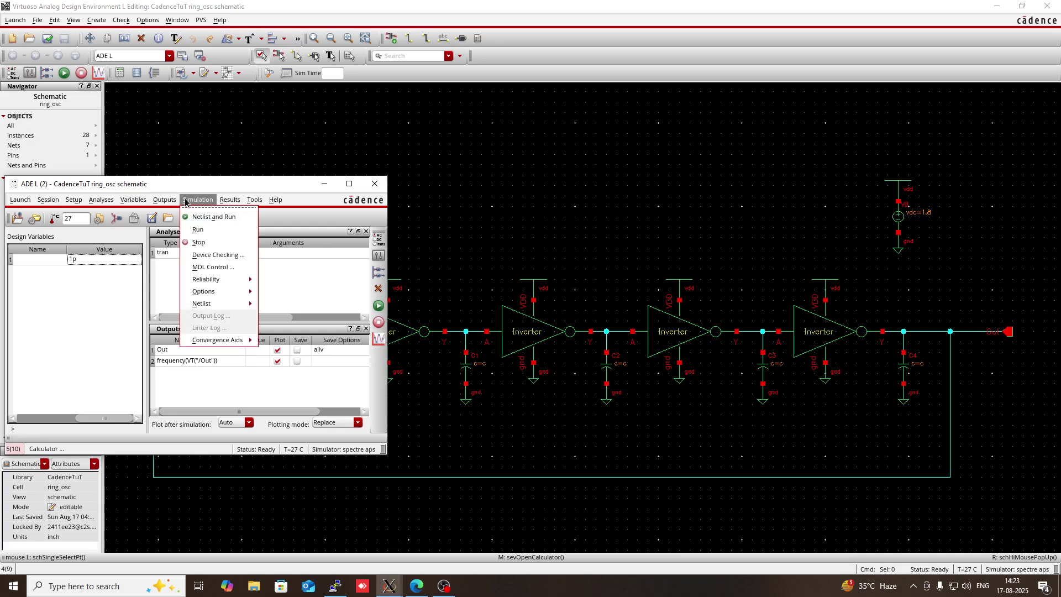
{"action": "mouse_move", "coordinate": [216, 342]}
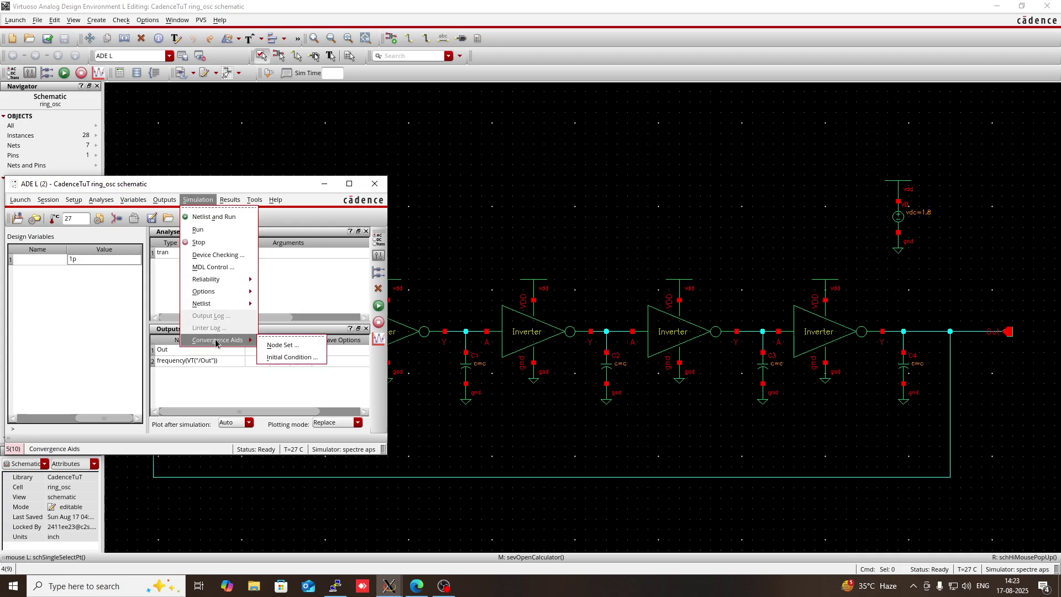
{"action": "left_click", "coordinate": [276, 357]}
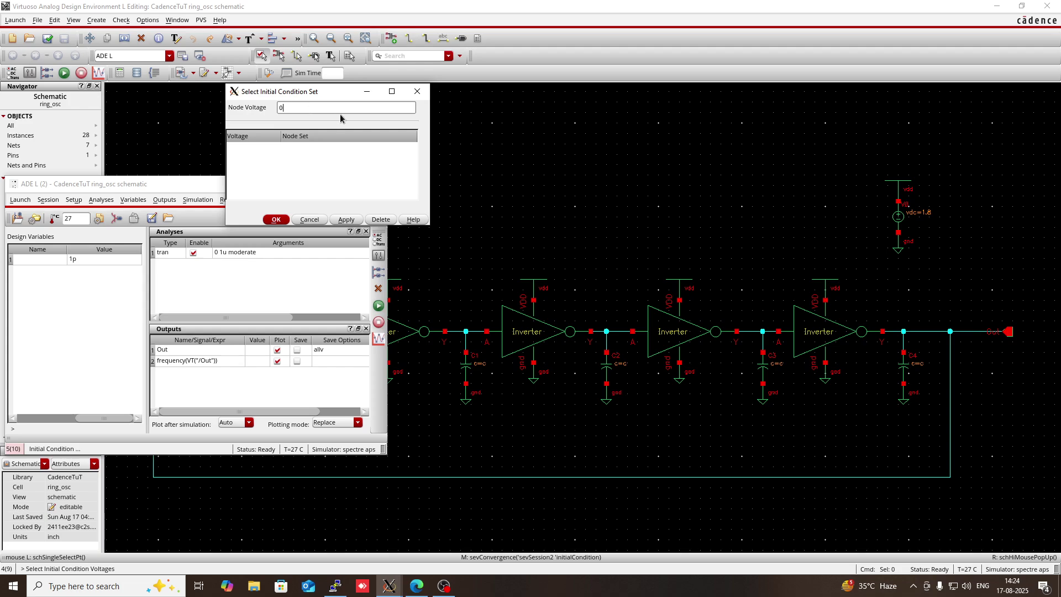
{"action": "left_click", "coordinate": [457, 171]}
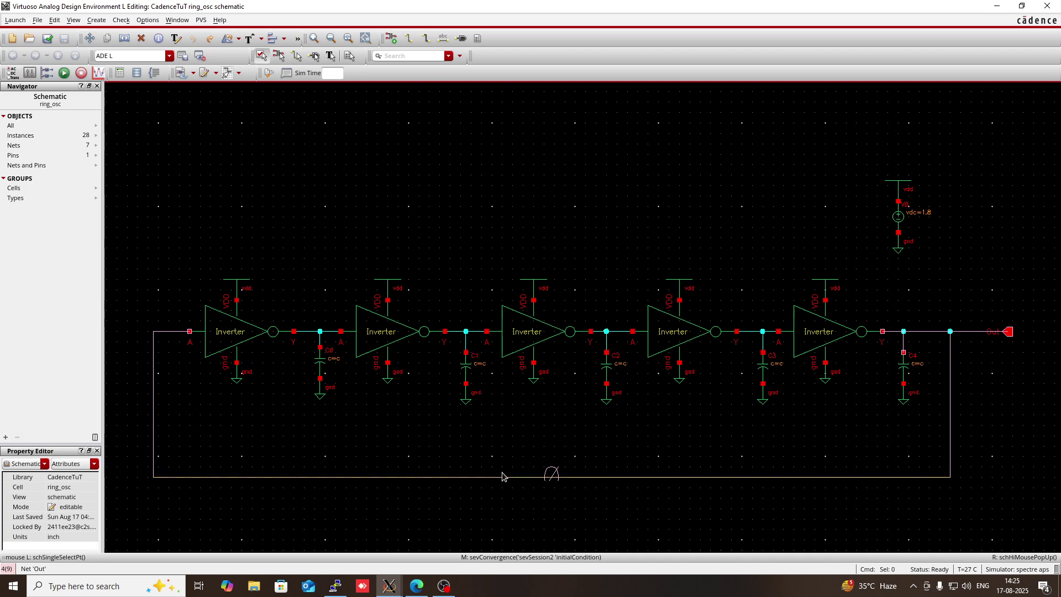
{"action": "mouse_move", "coordinate": [389, 586]}
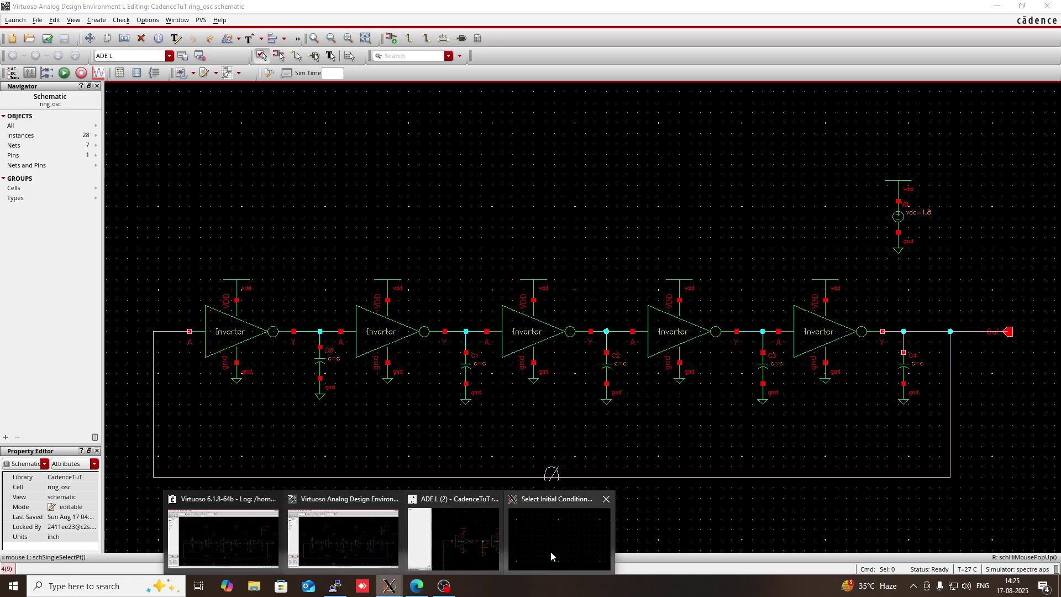
{"action": "left_click", "coordinate": [551, 556]}
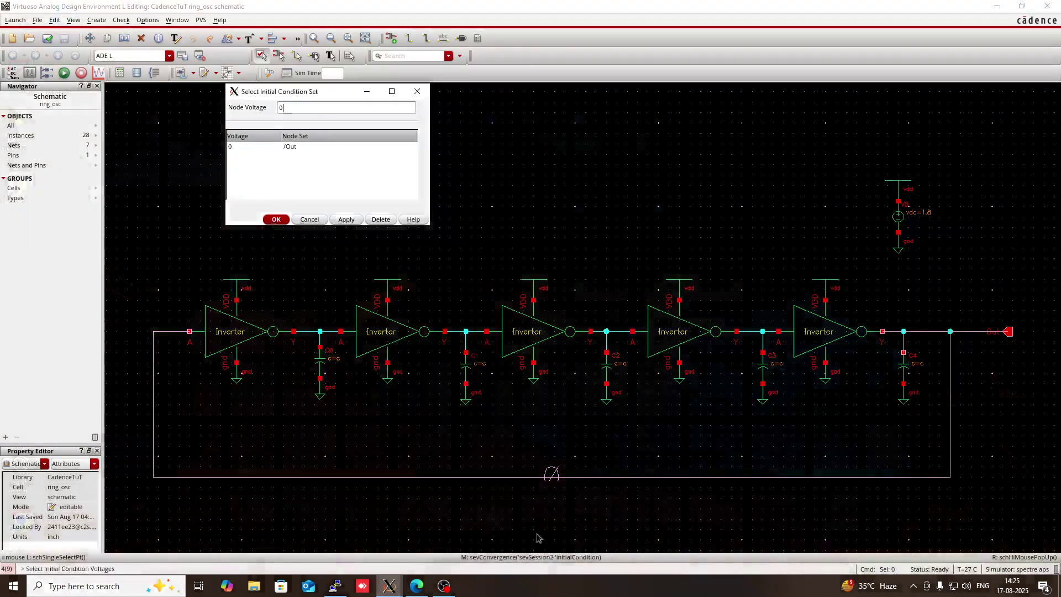
{"action": "left_click", "coordinate": [274, 220]}
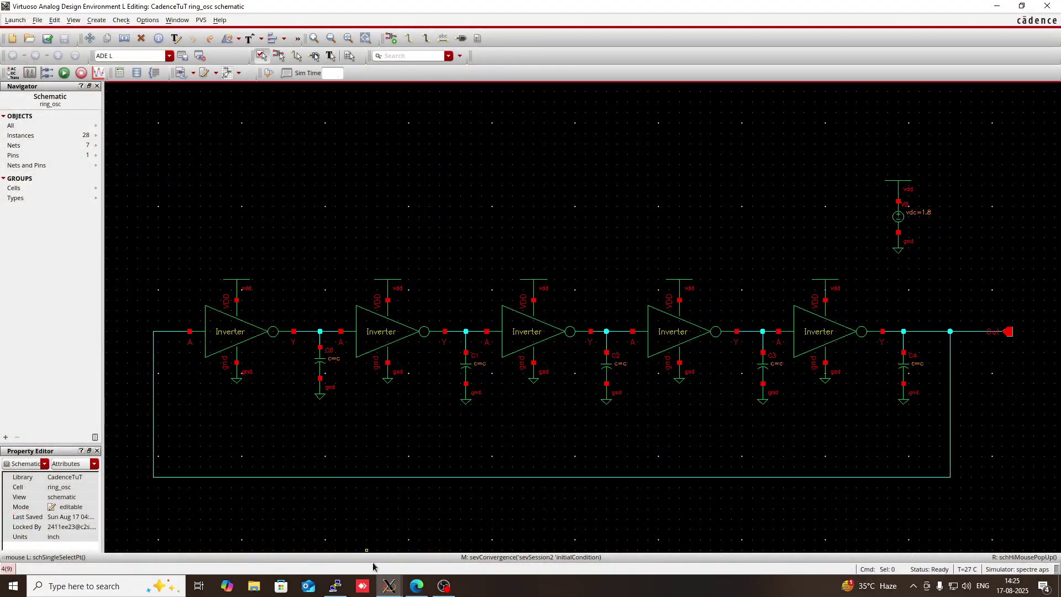
Confirm the model library setup using gpdk.scs with section stat, and netlist and run the simulation
{"action": "mouse_move", "coordinate": [390, 587]}
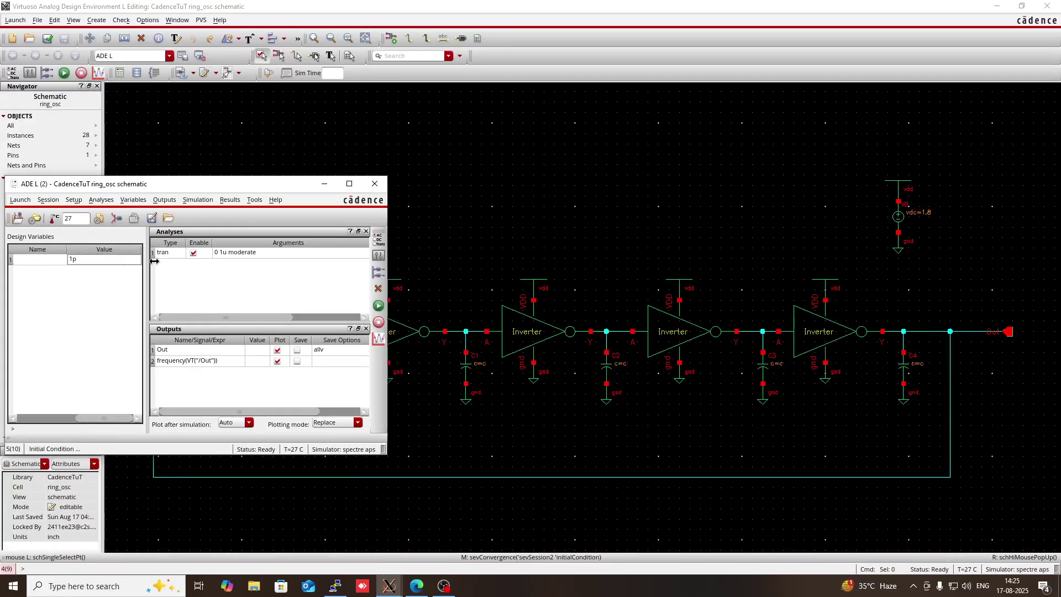
{"action": "left_click", "coordinate": [73, 200]}
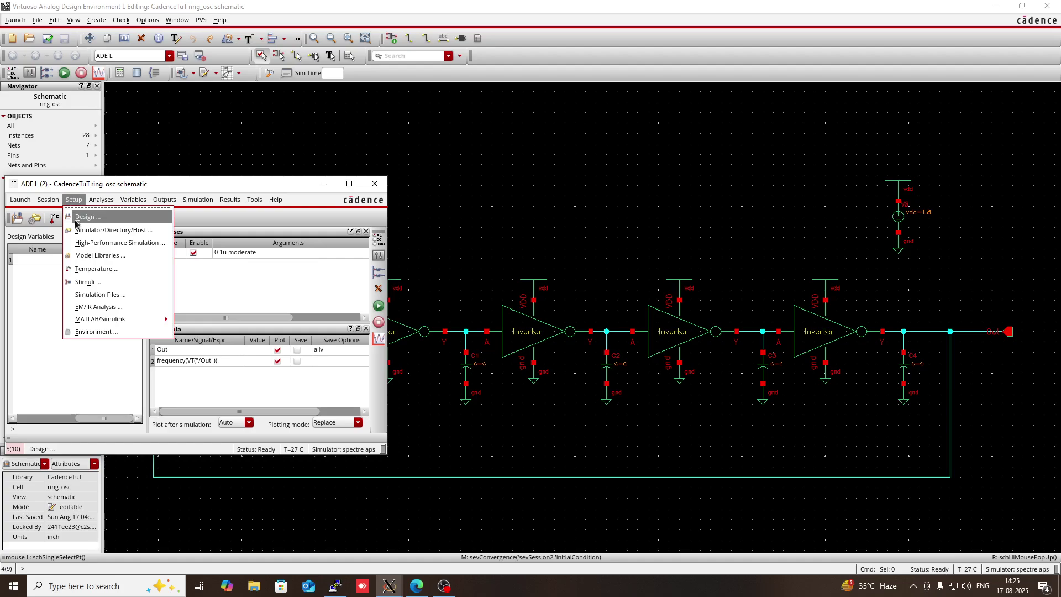
{"action": "left_click", "coordinate": [89, 257]}
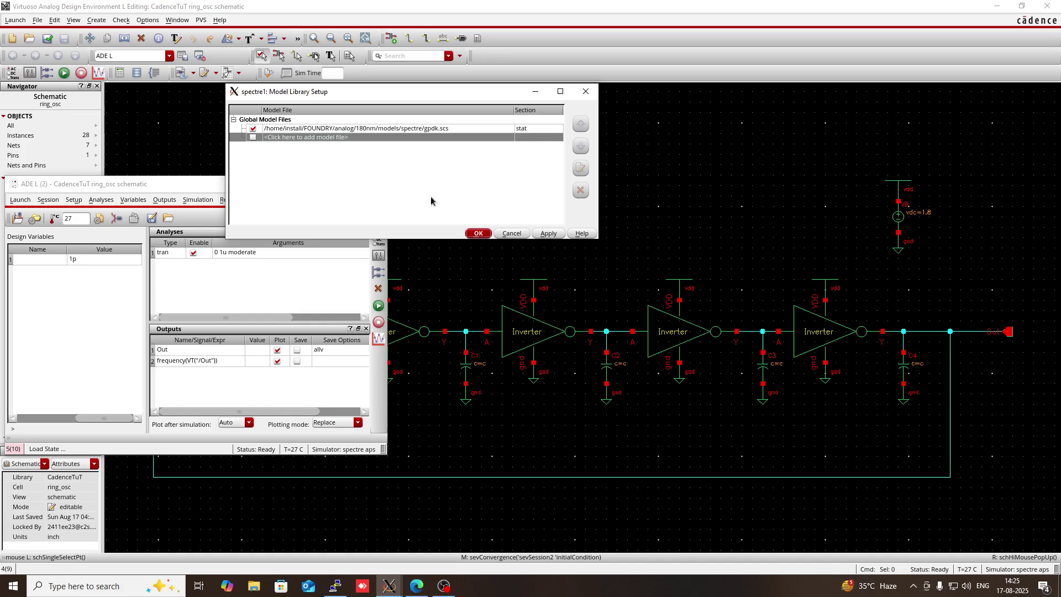
{"action": "left_click", "coordinate": [479, 233]}
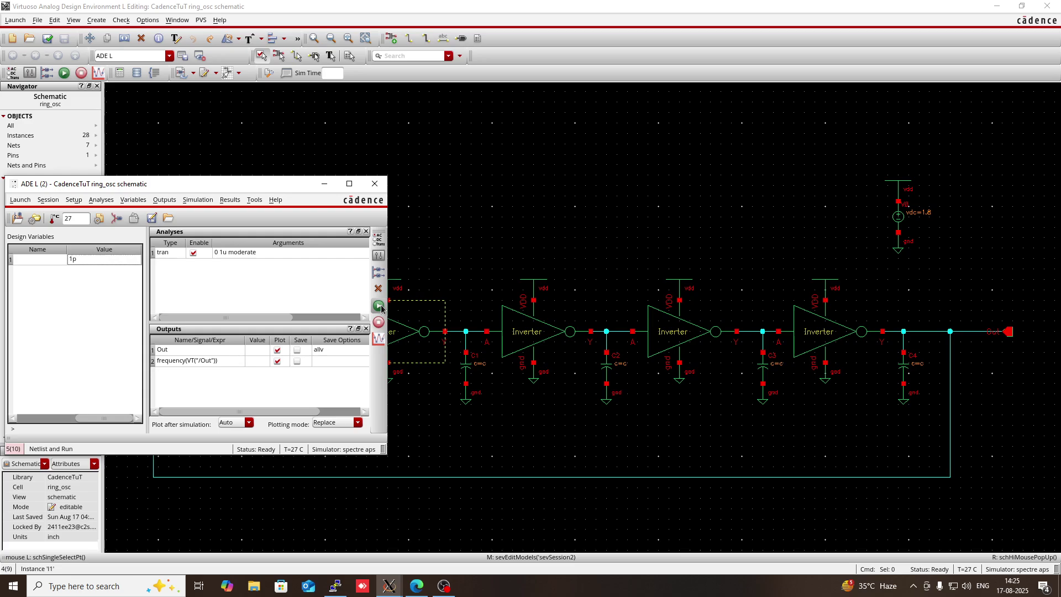
{"action": "left_click", "coordinate": [379, 305]}
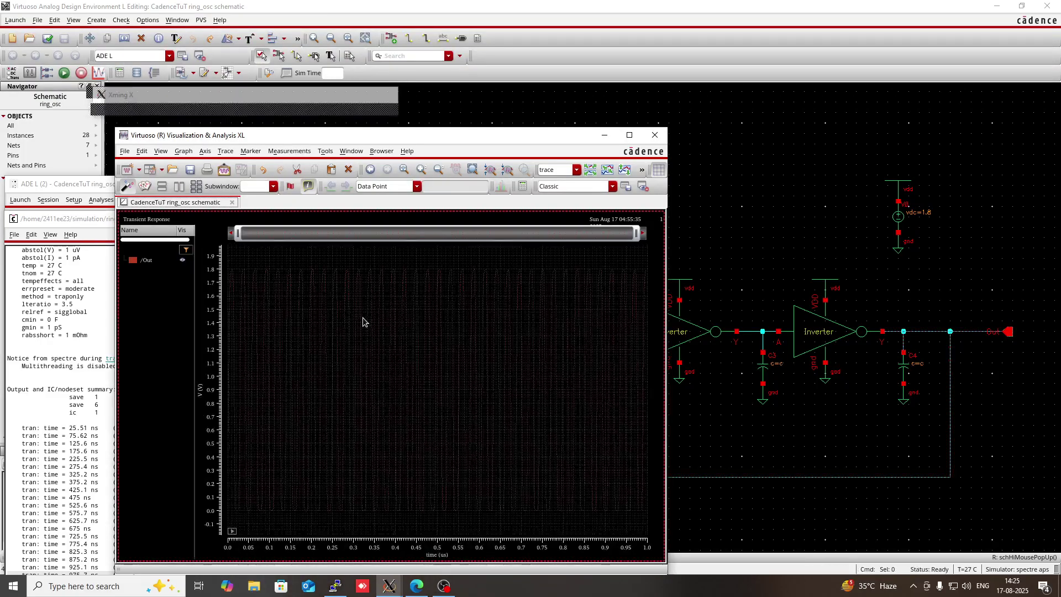
Maximize the waveform window and examine the /Out trace over about the first 245 ns
{"action": "left_click", "coordinate": [628, 135]}
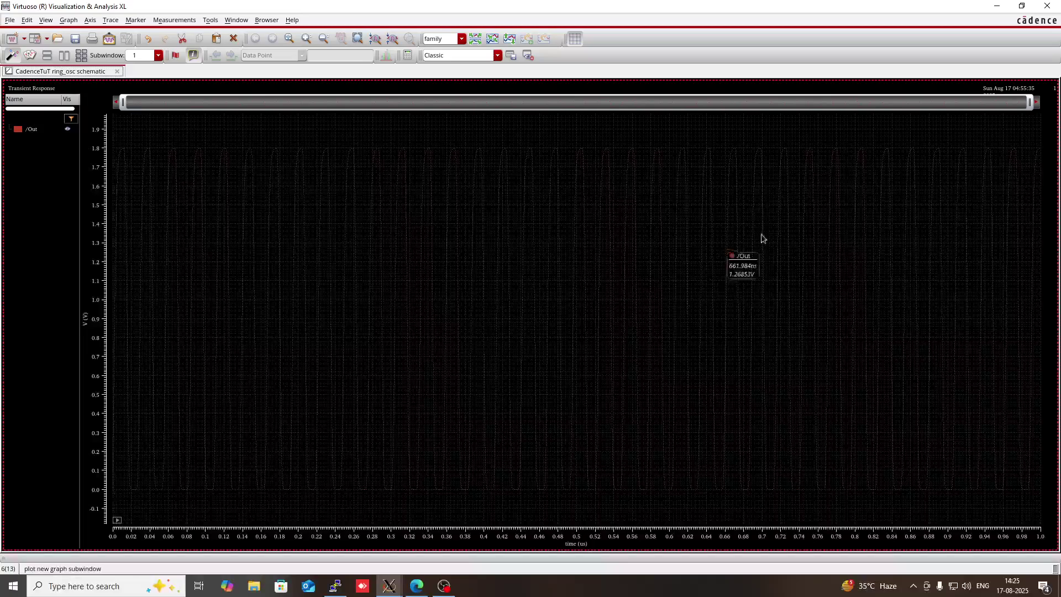
{"action": "left_click_drag", "start_coordinate": [1032, 105], "coordinate": [334, 131]}
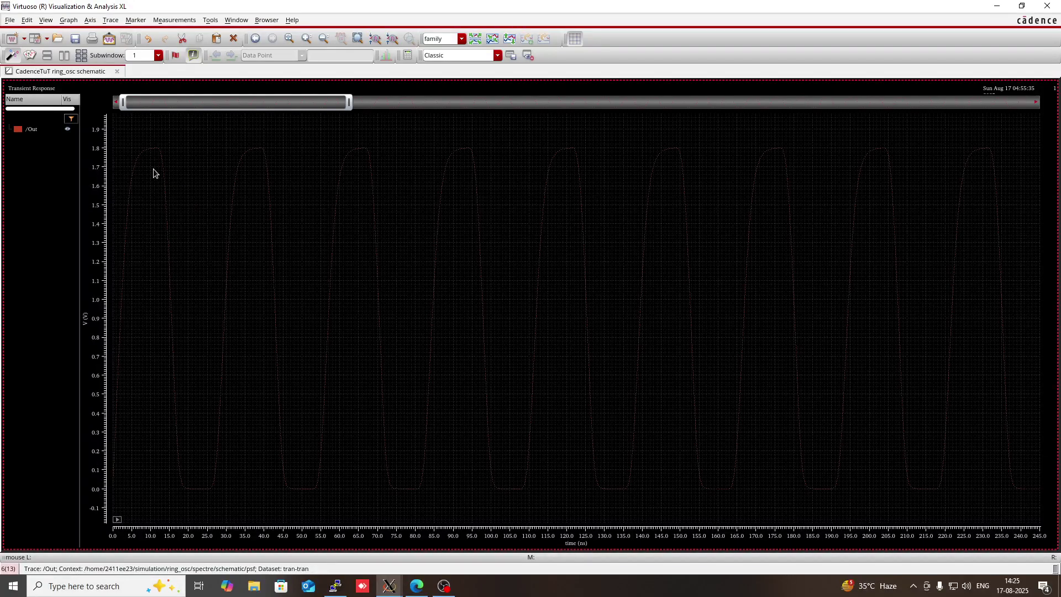
{"action": "mouse_move", "coordinate": [156, 159]}
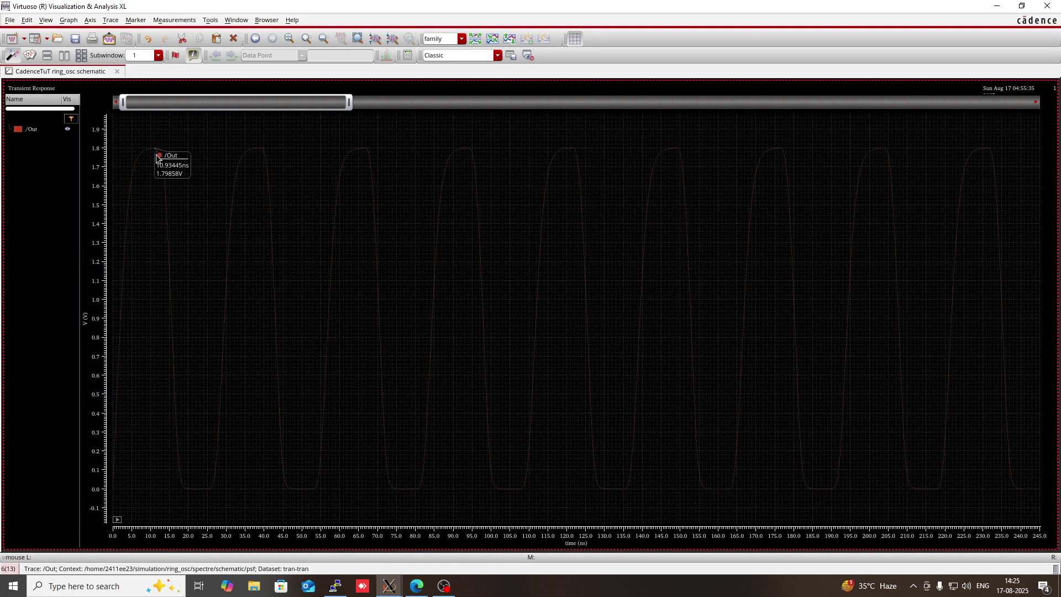
Set the /Out trace to medium width and solid line style in the waveform graph
{"action": "right_click", "coordinate": [44, 133]}
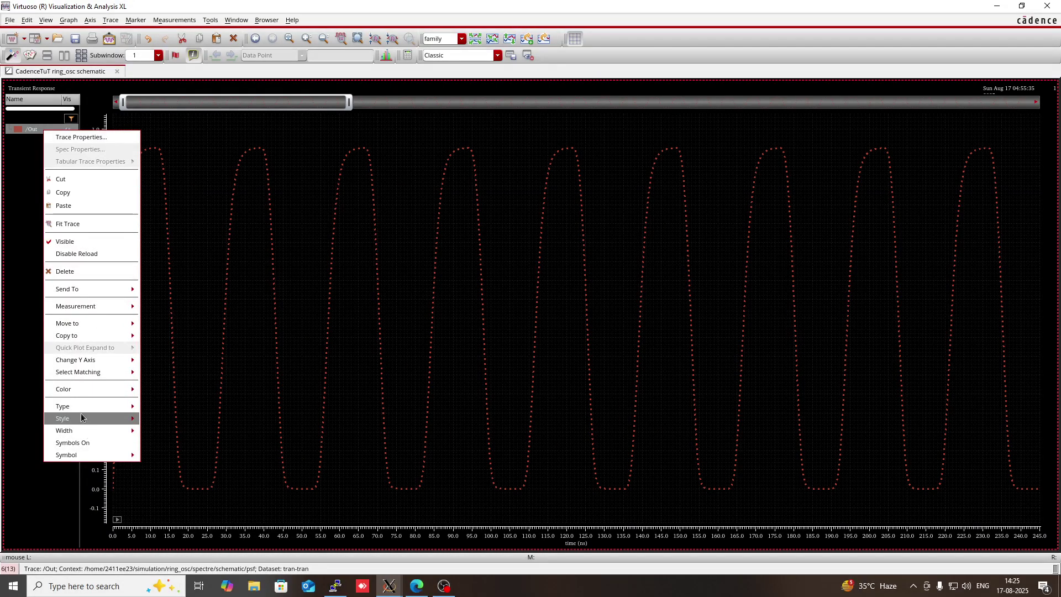
{"action": "mouse_move", "coordinate": [85, 431]}
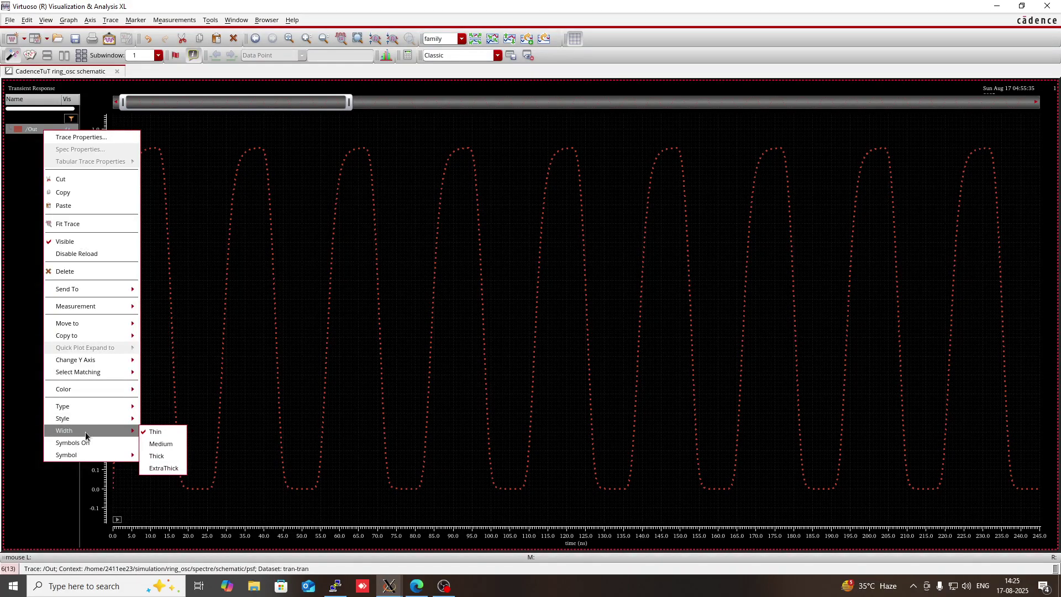
{"action": "left_click", "coordinate": [149, 445]}
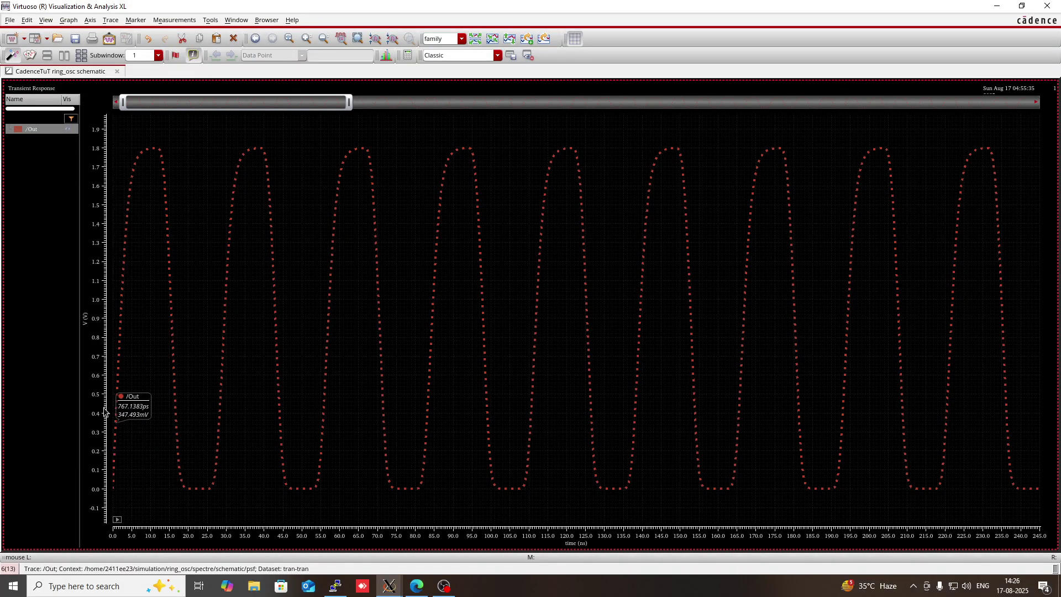
{"action": "right_click", "coordinate": [35, 131]}
{"action": "mouse_move", "coordinate": [85, 419]}
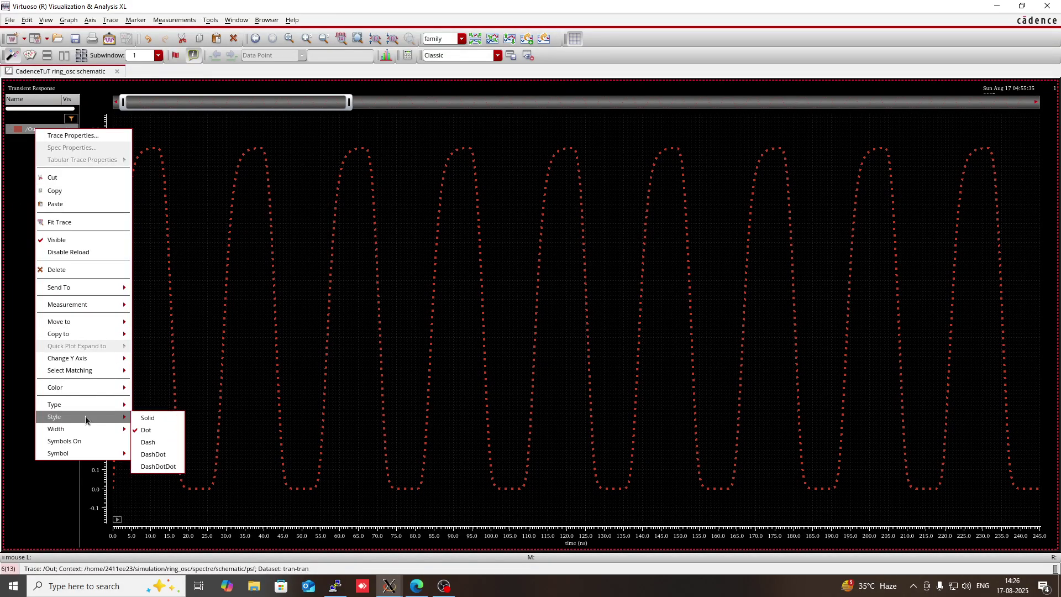
{"action": "left_click", "coordinate": [137, 418]}
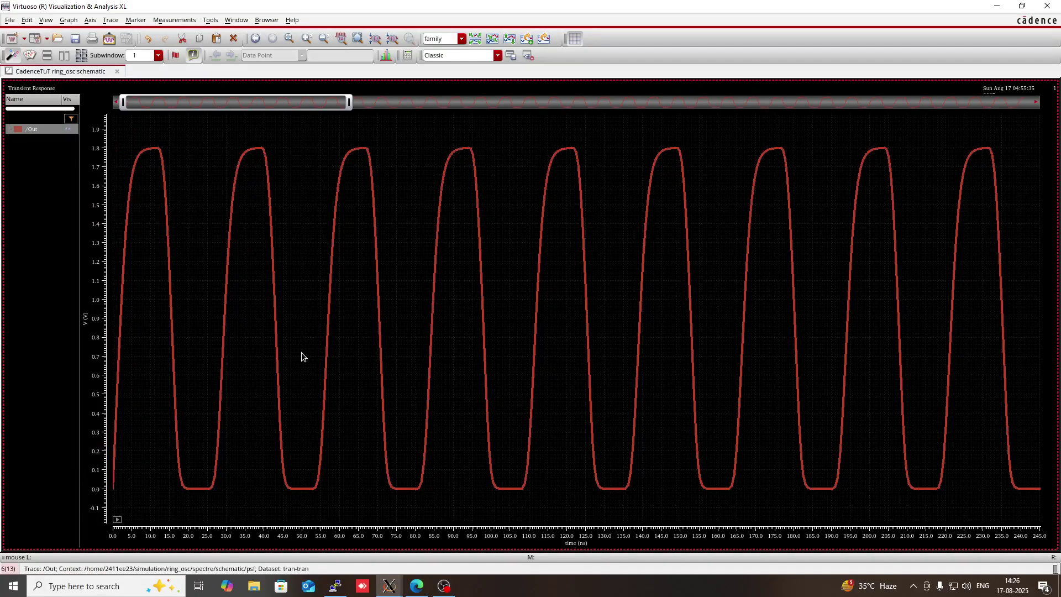
{"action": "left_click", "coordinate": [301, 356]}
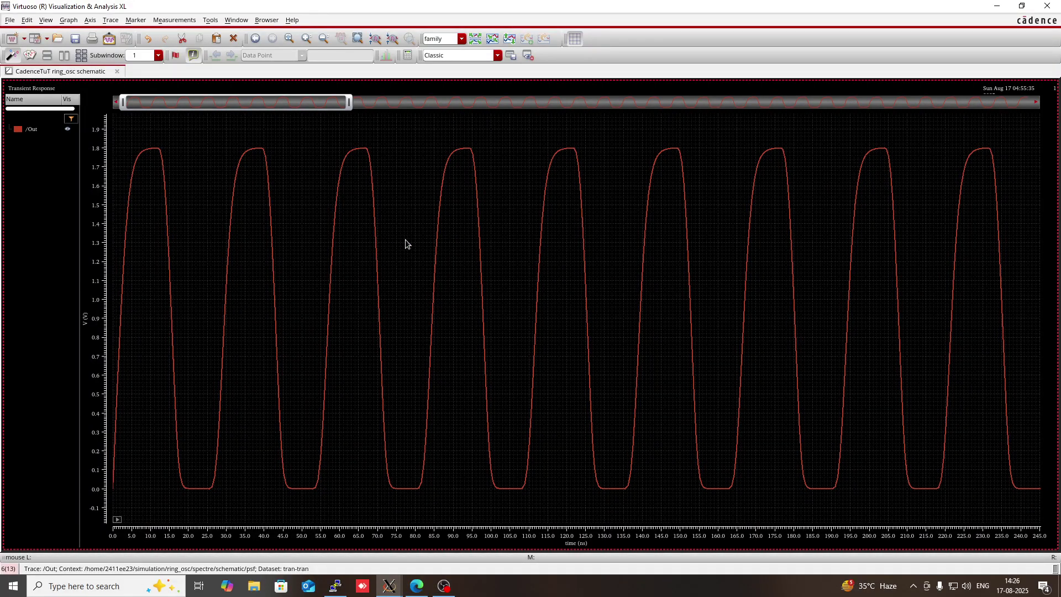
Return to the ADE L window, maximize it, and widen the Outputs section to read the full frequency value of Out
{"action": "left_click", "coordinate": [995, 8]}
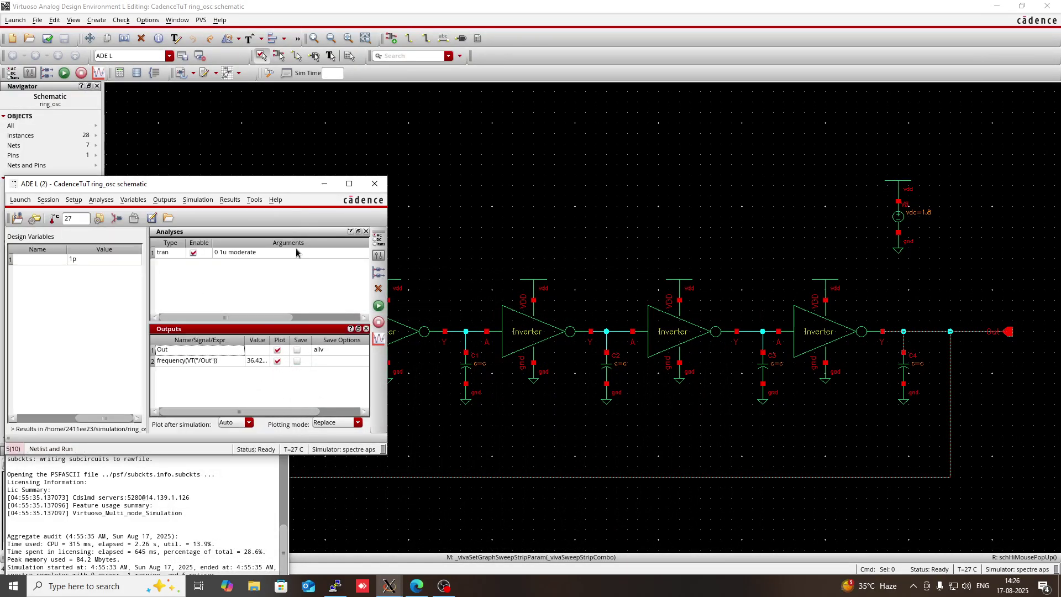
{"action": "left_click", "coordinate": [349, 183]}
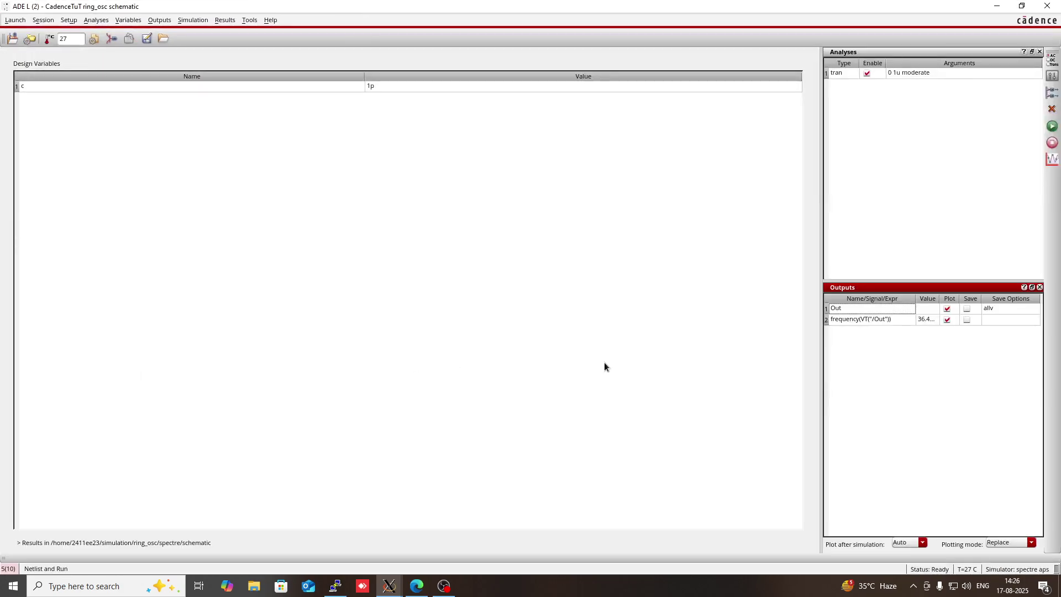
{"action": "left_click_drag", "start_coordinate": [821, 356], "coordinate": [571, 364]}
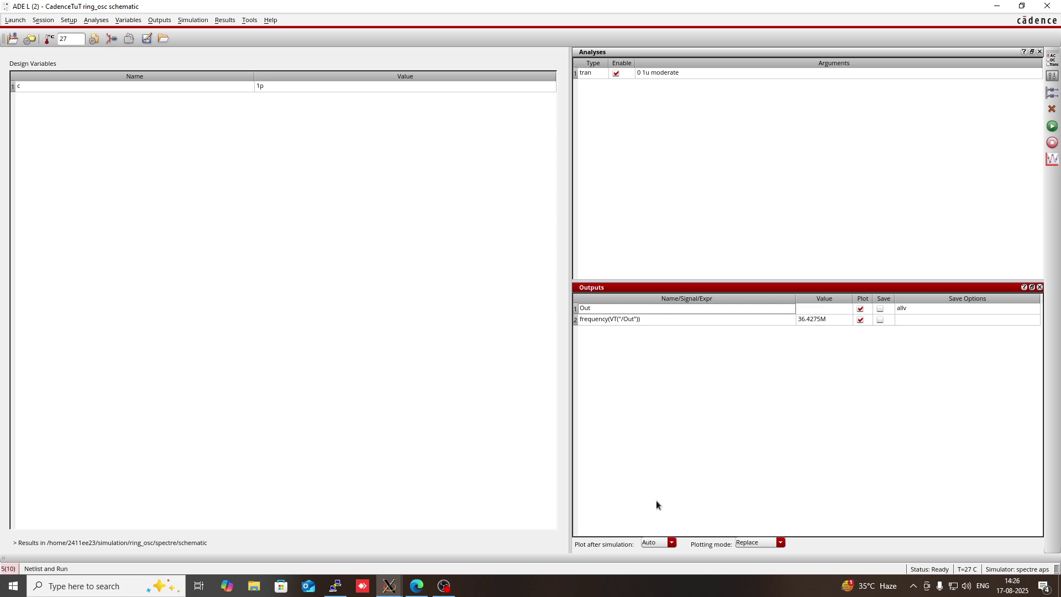
Close the waveform window and the simulation log, keeping the ADE L window open
{"action": "left_click", "coordinate": [389, 586]}
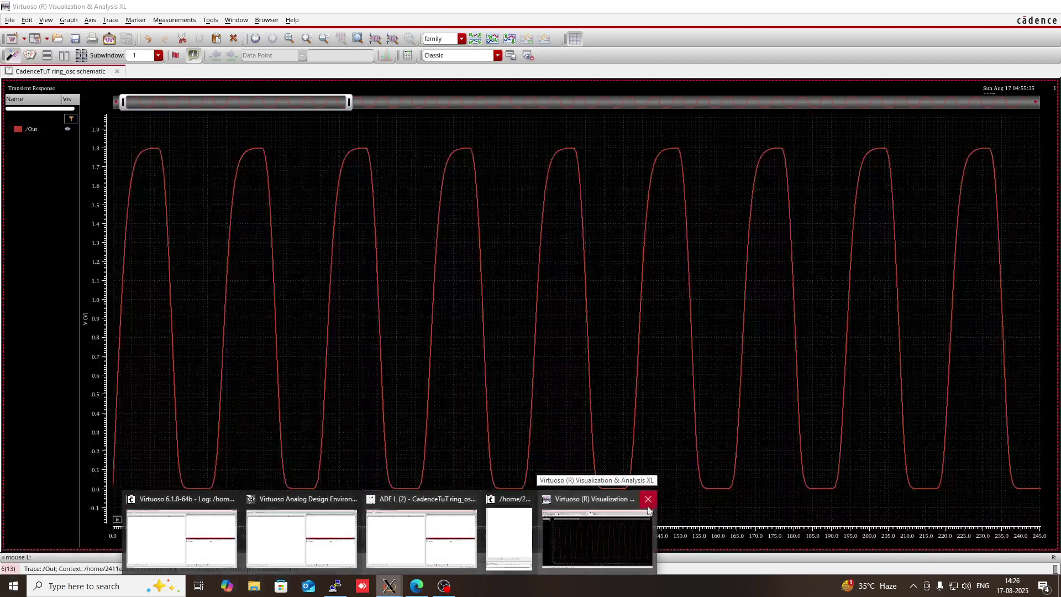
{"action": "left_click", "coordinate": [648, 505]}
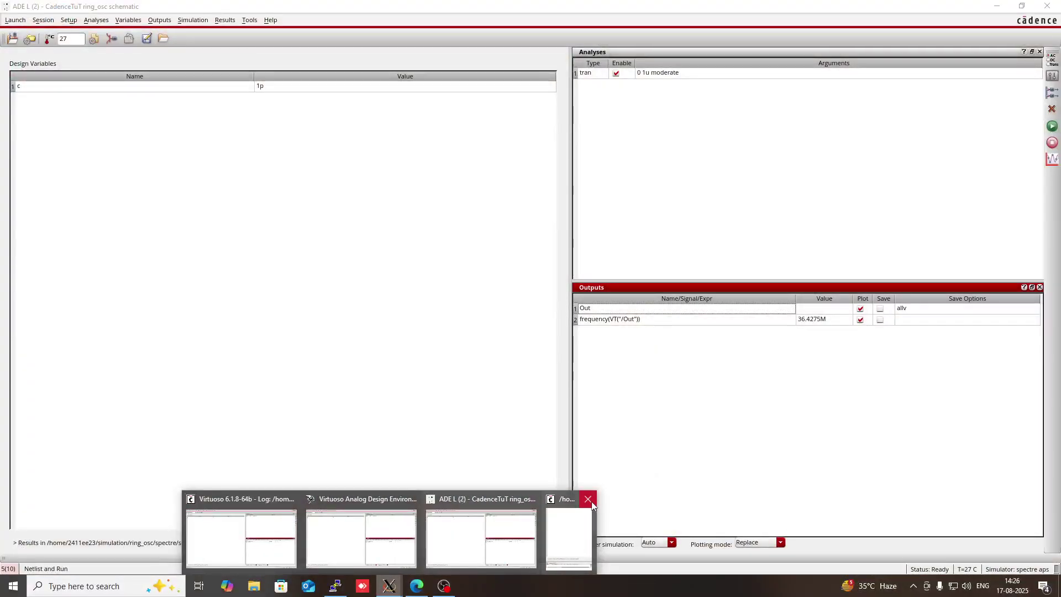
{"action": "left_click", "coordinate": [589, 501]}
{"action": "left_click", "coordinate": [537, 543]}
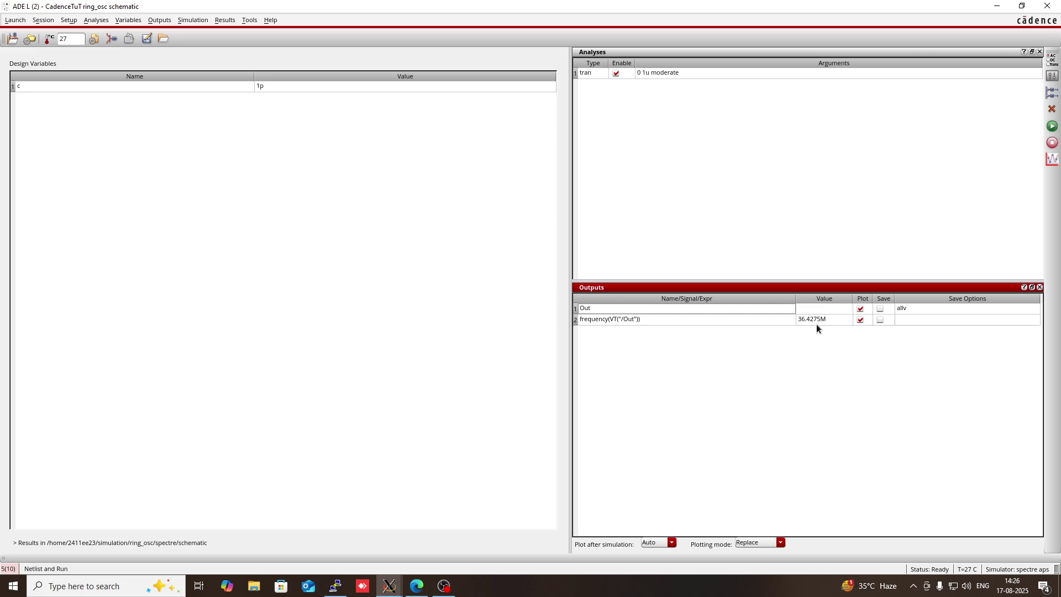
Set the design variable c to 10p, check the schematic, and netlist and run the simulation again
{"action": "double_click", "coordinate": [276, 86]}
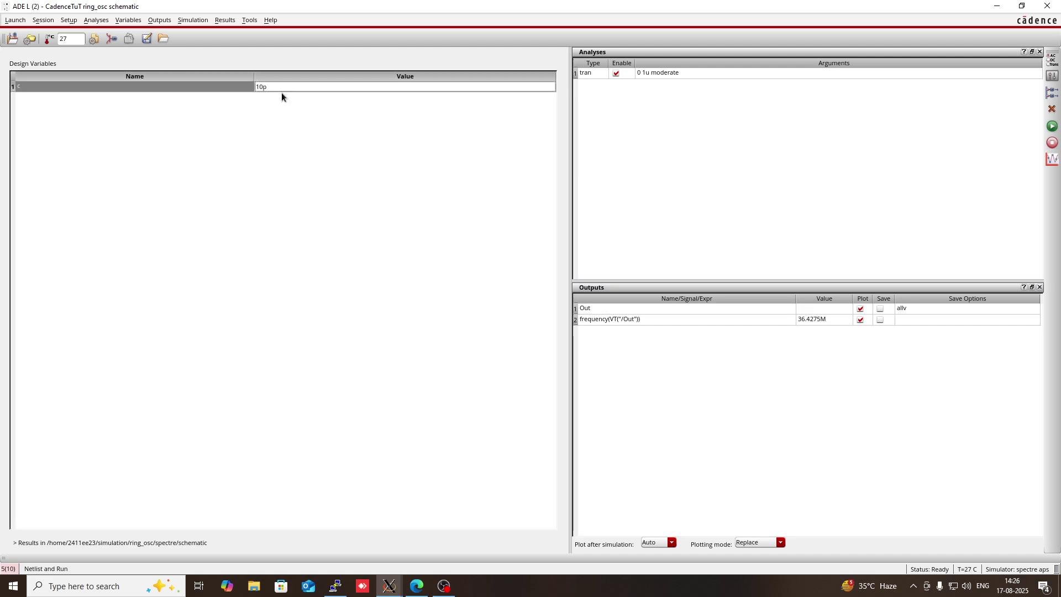
{"action": "key", "text": "Return"}
{"action": "left_click", "coordinate": [802, 145]}
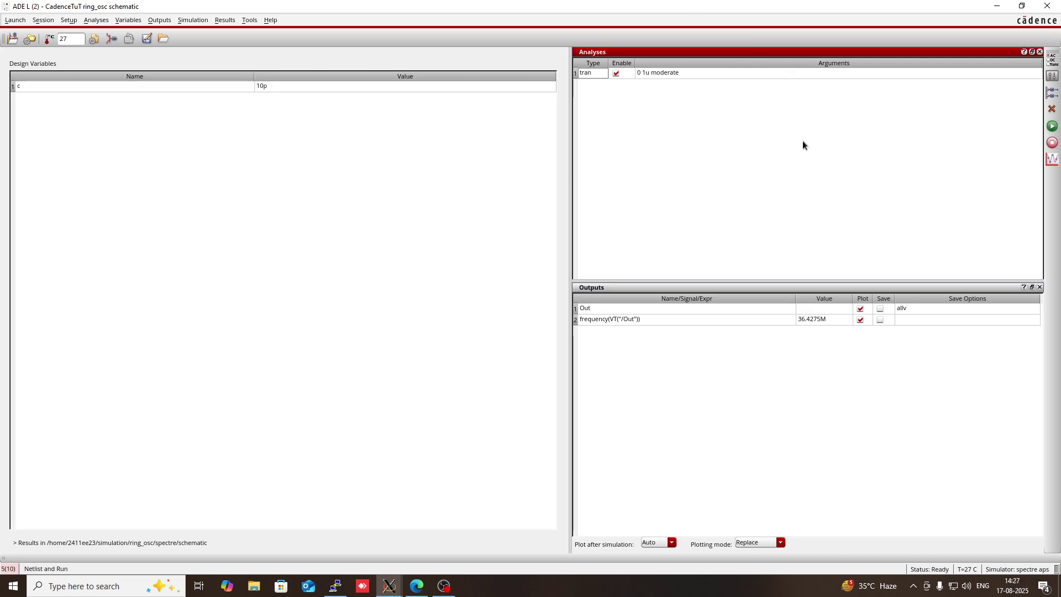
{"action": "left_click", "coordinate": [997, 6]}
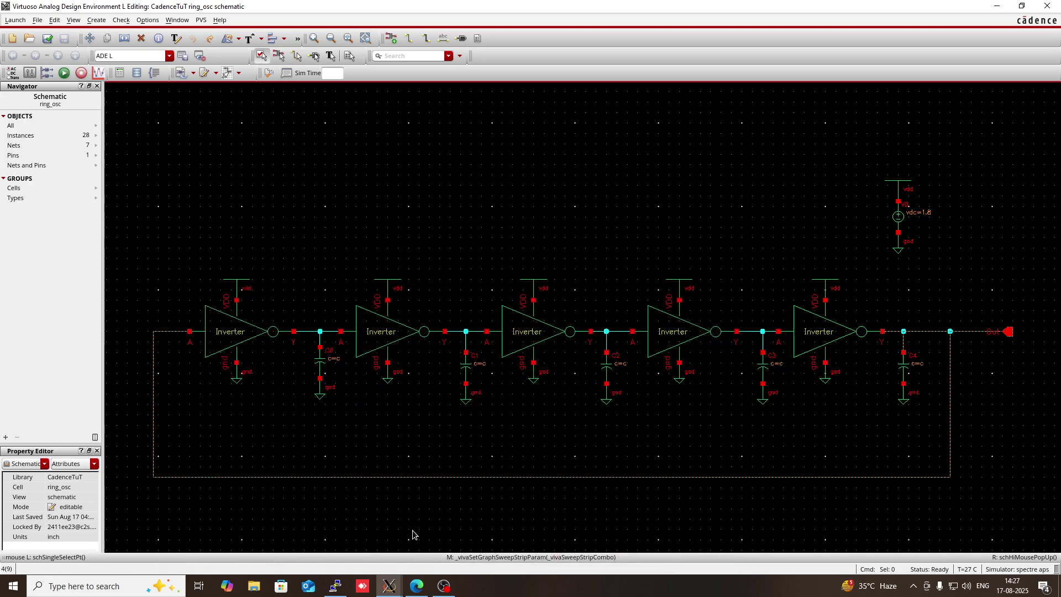
{"action": "mouse_move", "coordinate": [389, 586]}
{"action": "left_click", "coordinate": [467, 553]}
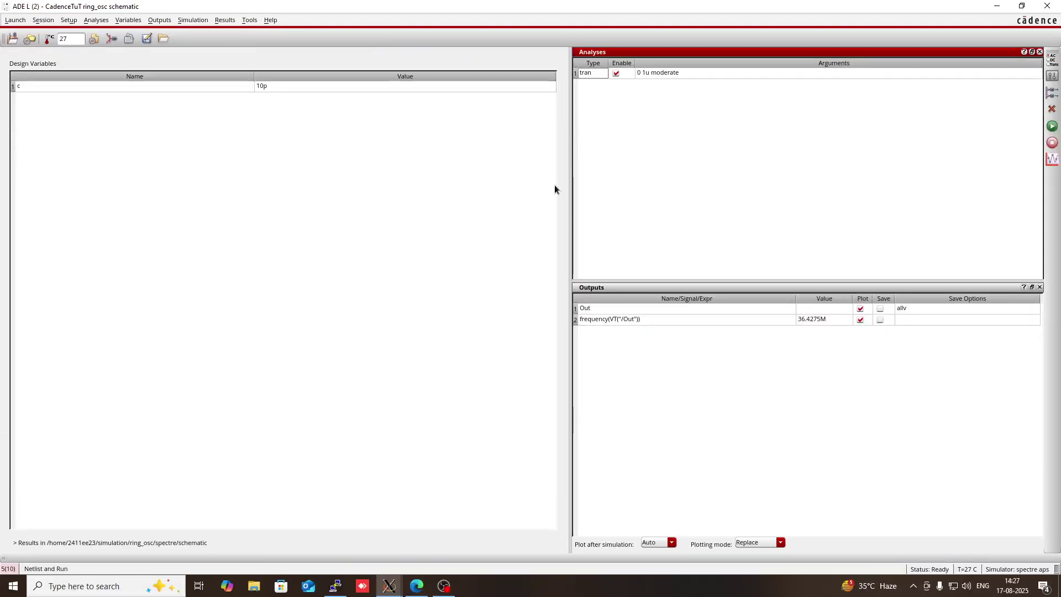
{"action": "left_click", "coordinate": [1051, 125]}
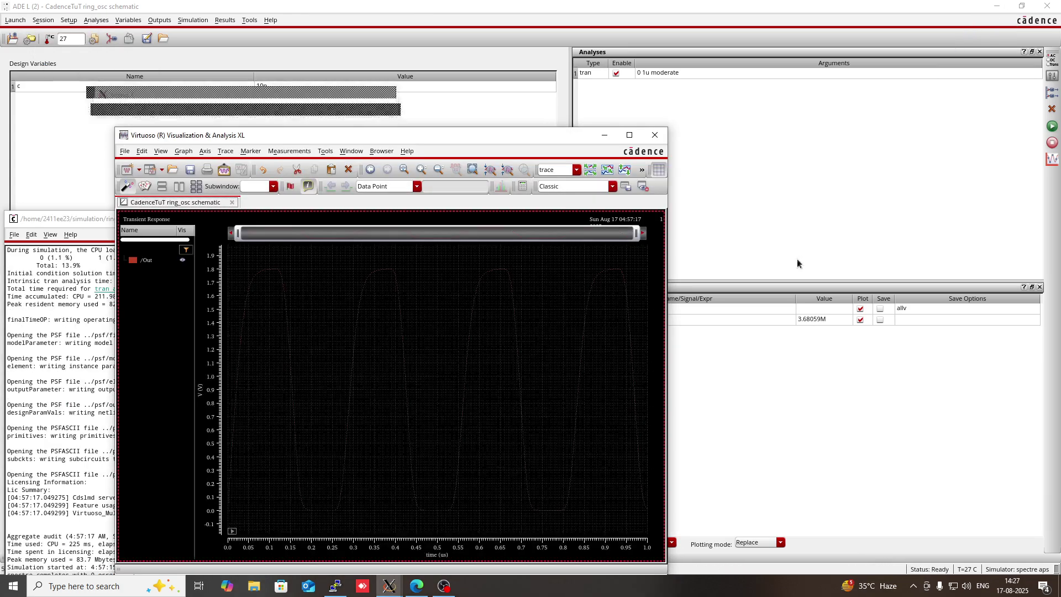
Examine the new /Out waveform in a maximized window, and return to ADE L to read the frequency output
{"action": "left_click", "coordinate": [628, 135]}
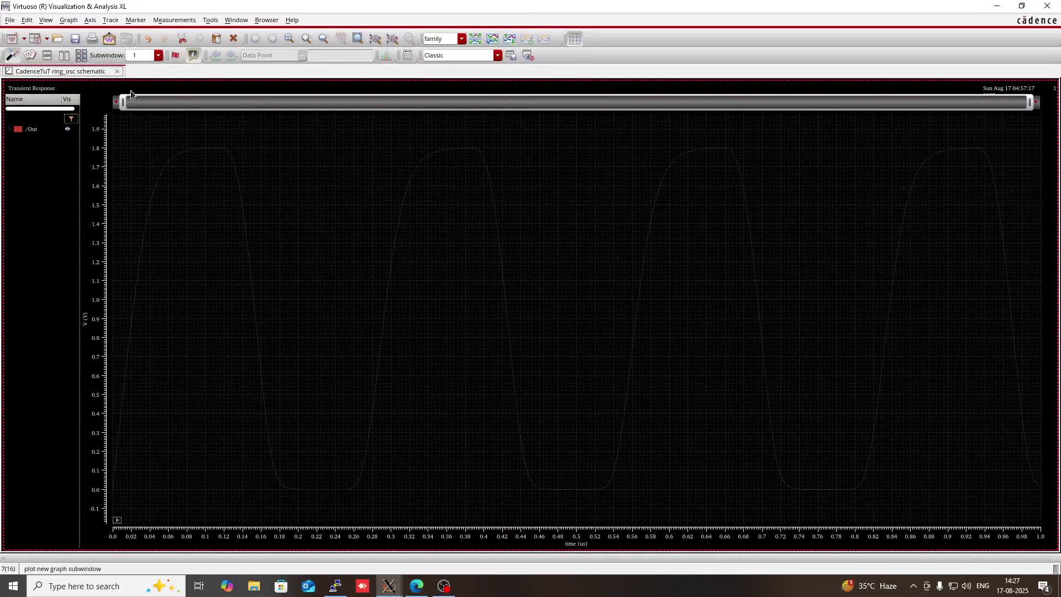
{"action": "right_click", "coordinate": [35, 129]}
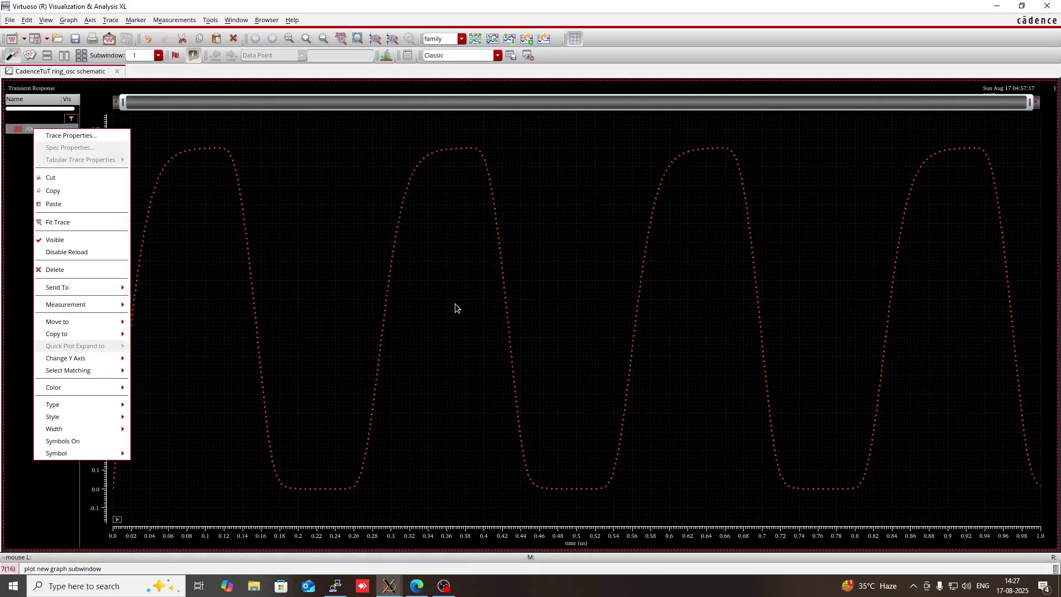
{"action": "left_click", "coordinate": [595, 268]}
{"action": "left_click", "coordinate": [996, 6]}
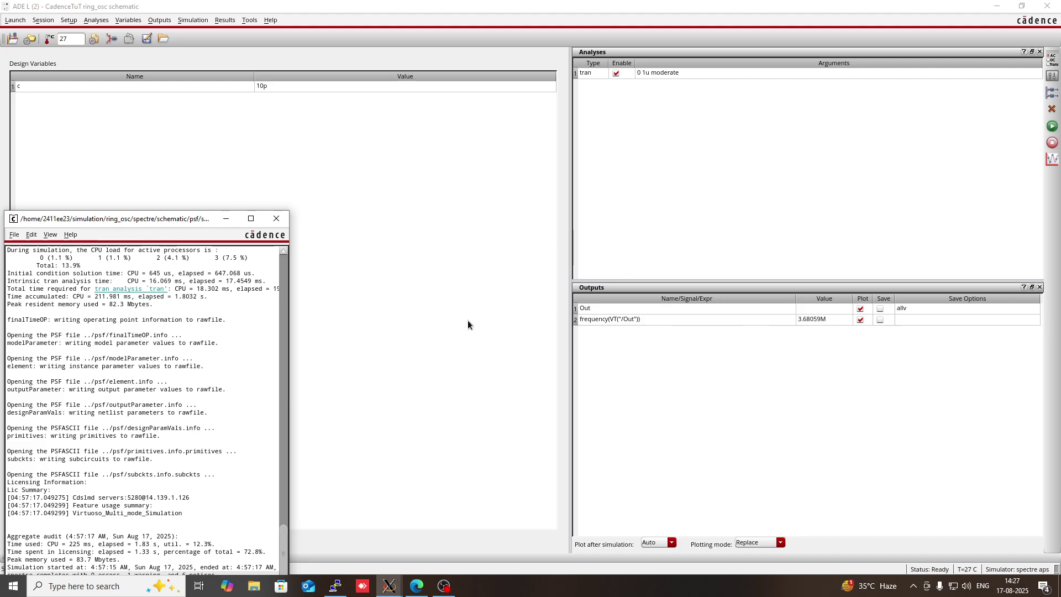
Bring the ring oscillator schematic back into view and close the simulation log
{"action": "left_click", "coordinate": [997, 6]}
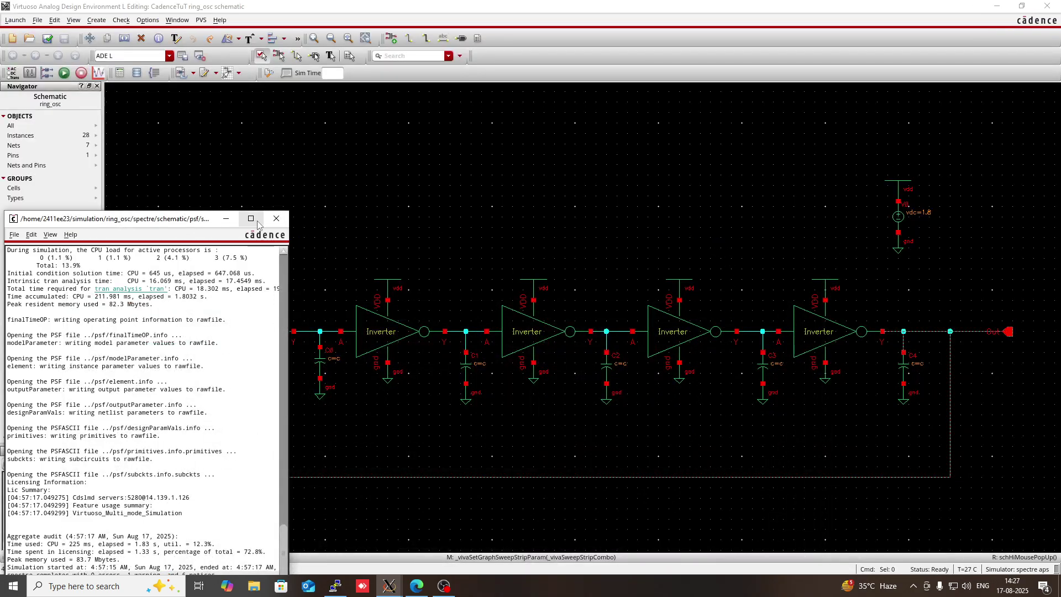
{"action": "left_click", "coordinate": [274, 219]}
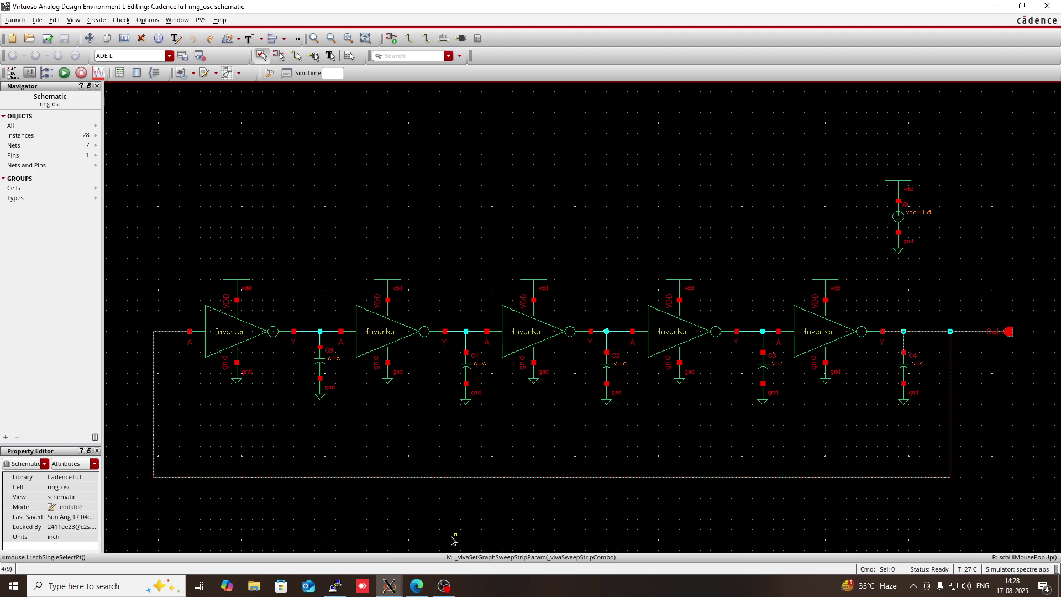
{"action": "mouse_move", "coordinate": [389, 588]}
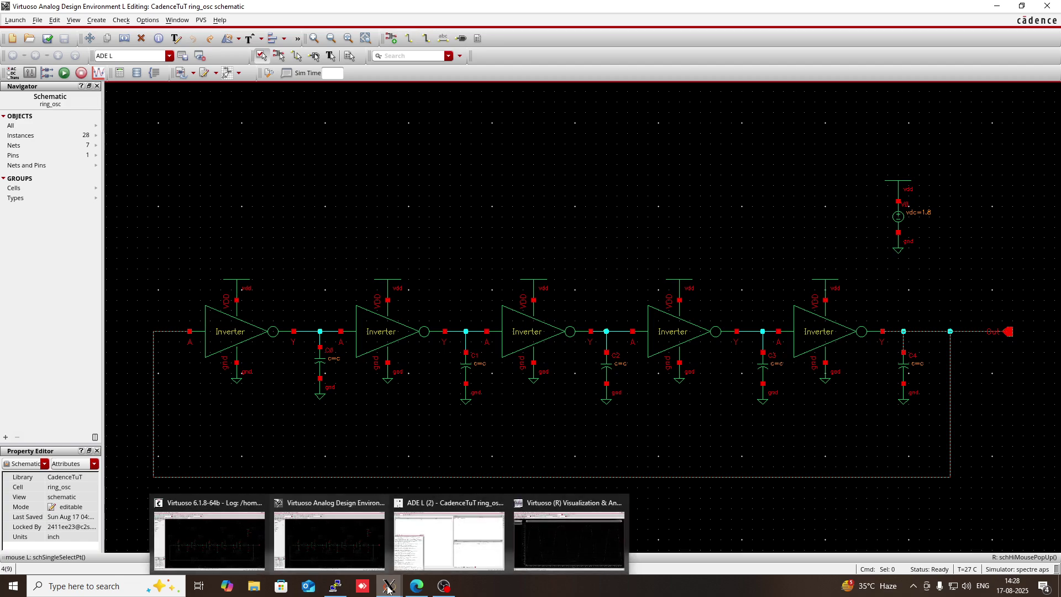